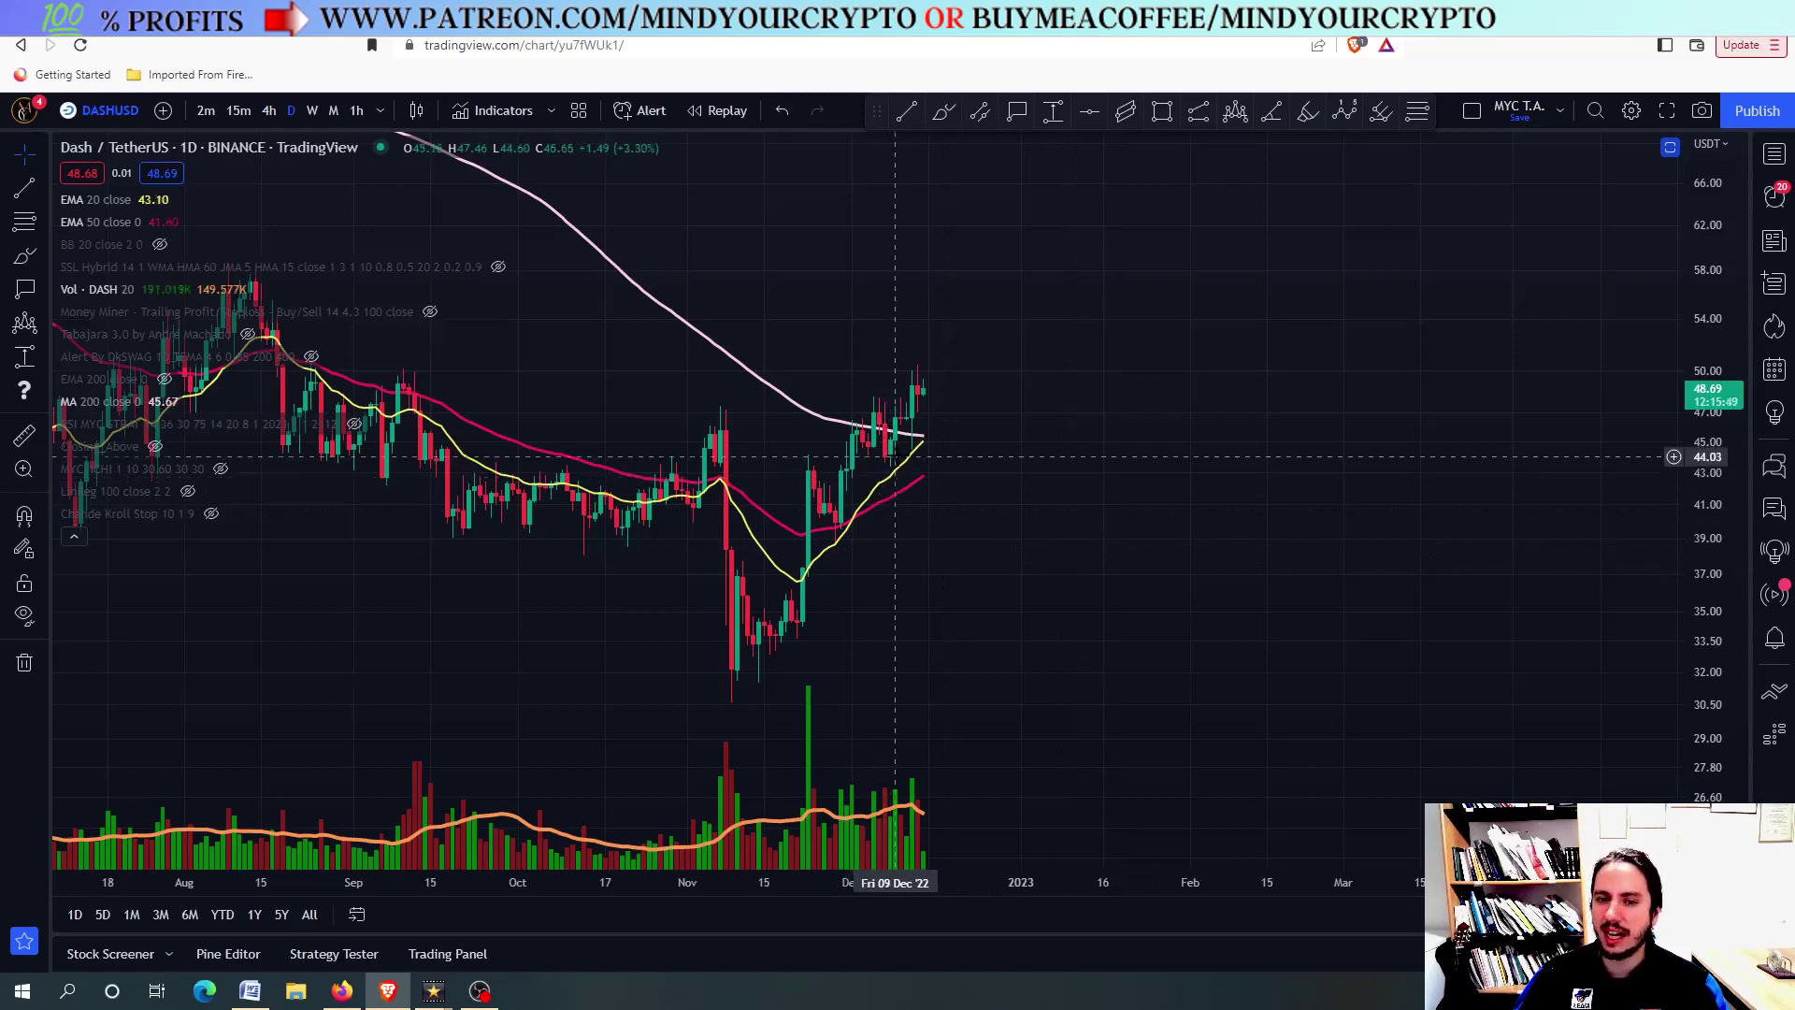
# Measure the date and price range from the November 9 low to the mid-December high
pyautogui.scroll(-3, 897, 462)
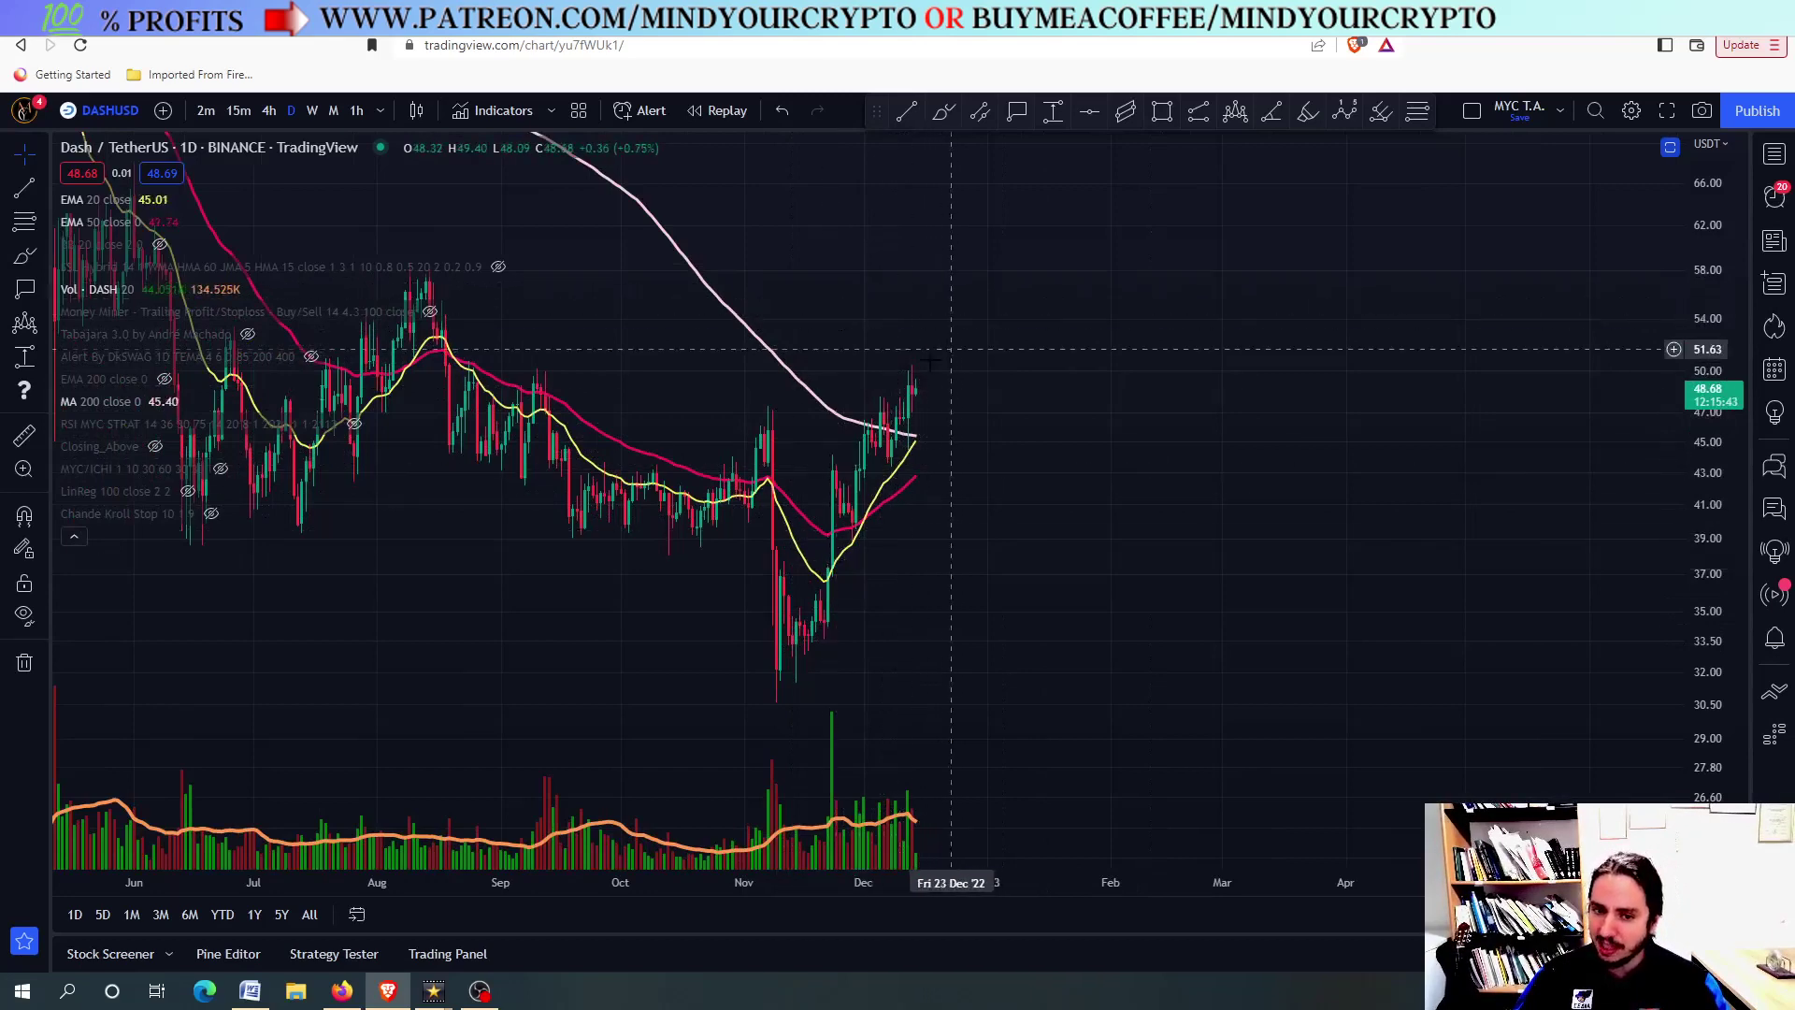
pyautogui.click(1051, 111)
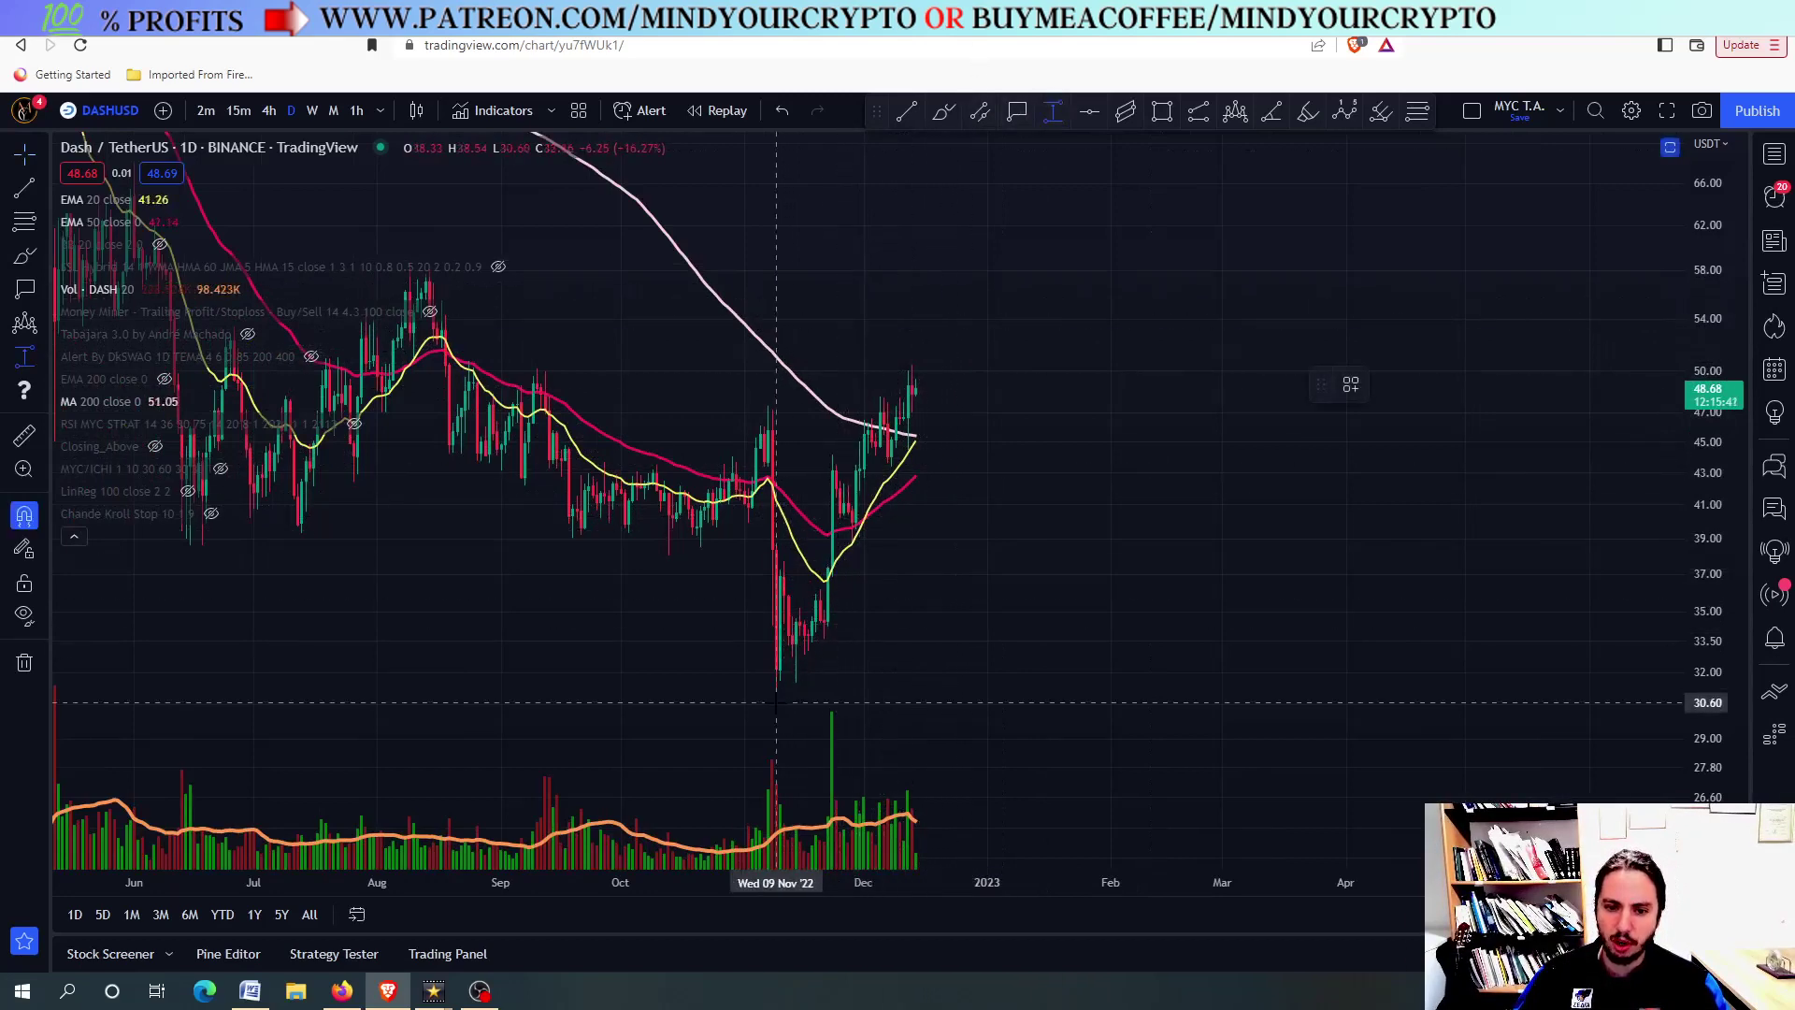
pyautogui.click(776, 701)
pyautogui.click(930, 360)
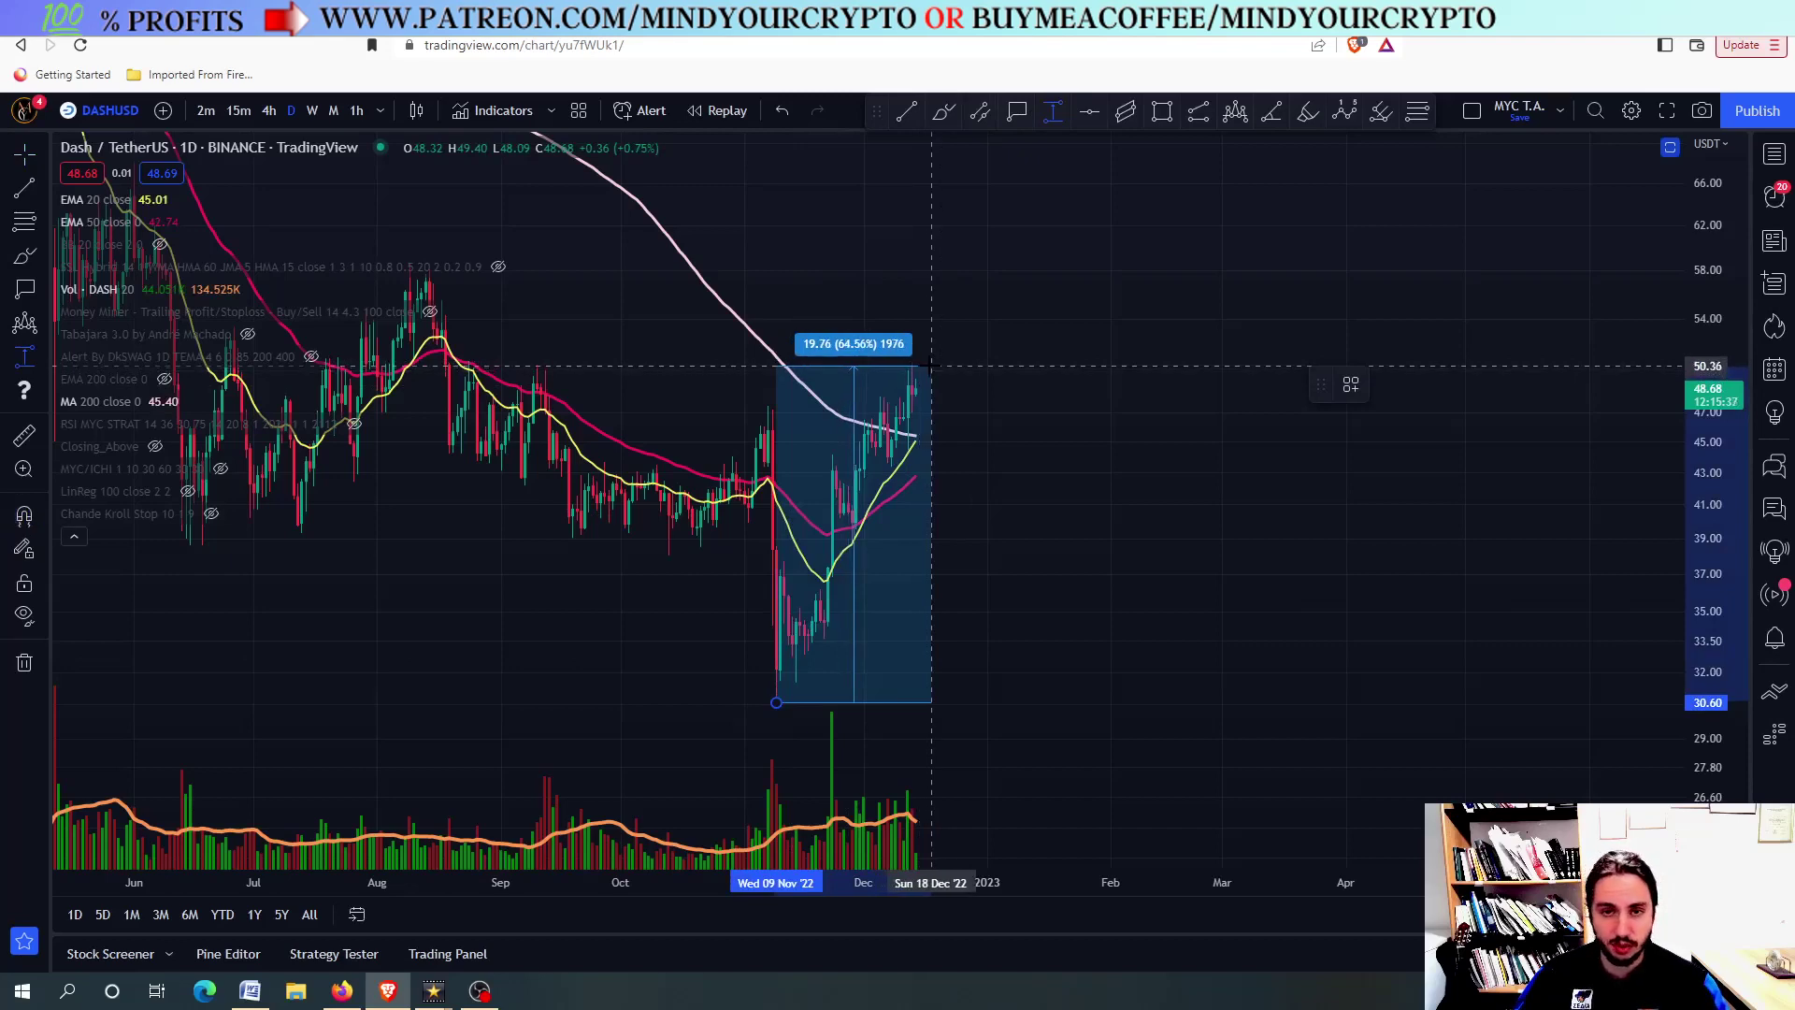
pyautogui.click(930, 367)
# Sketch a freehand projected price path beyond the candles, then undo both strokes
pyautogui.scroll(-4, 930, 366)
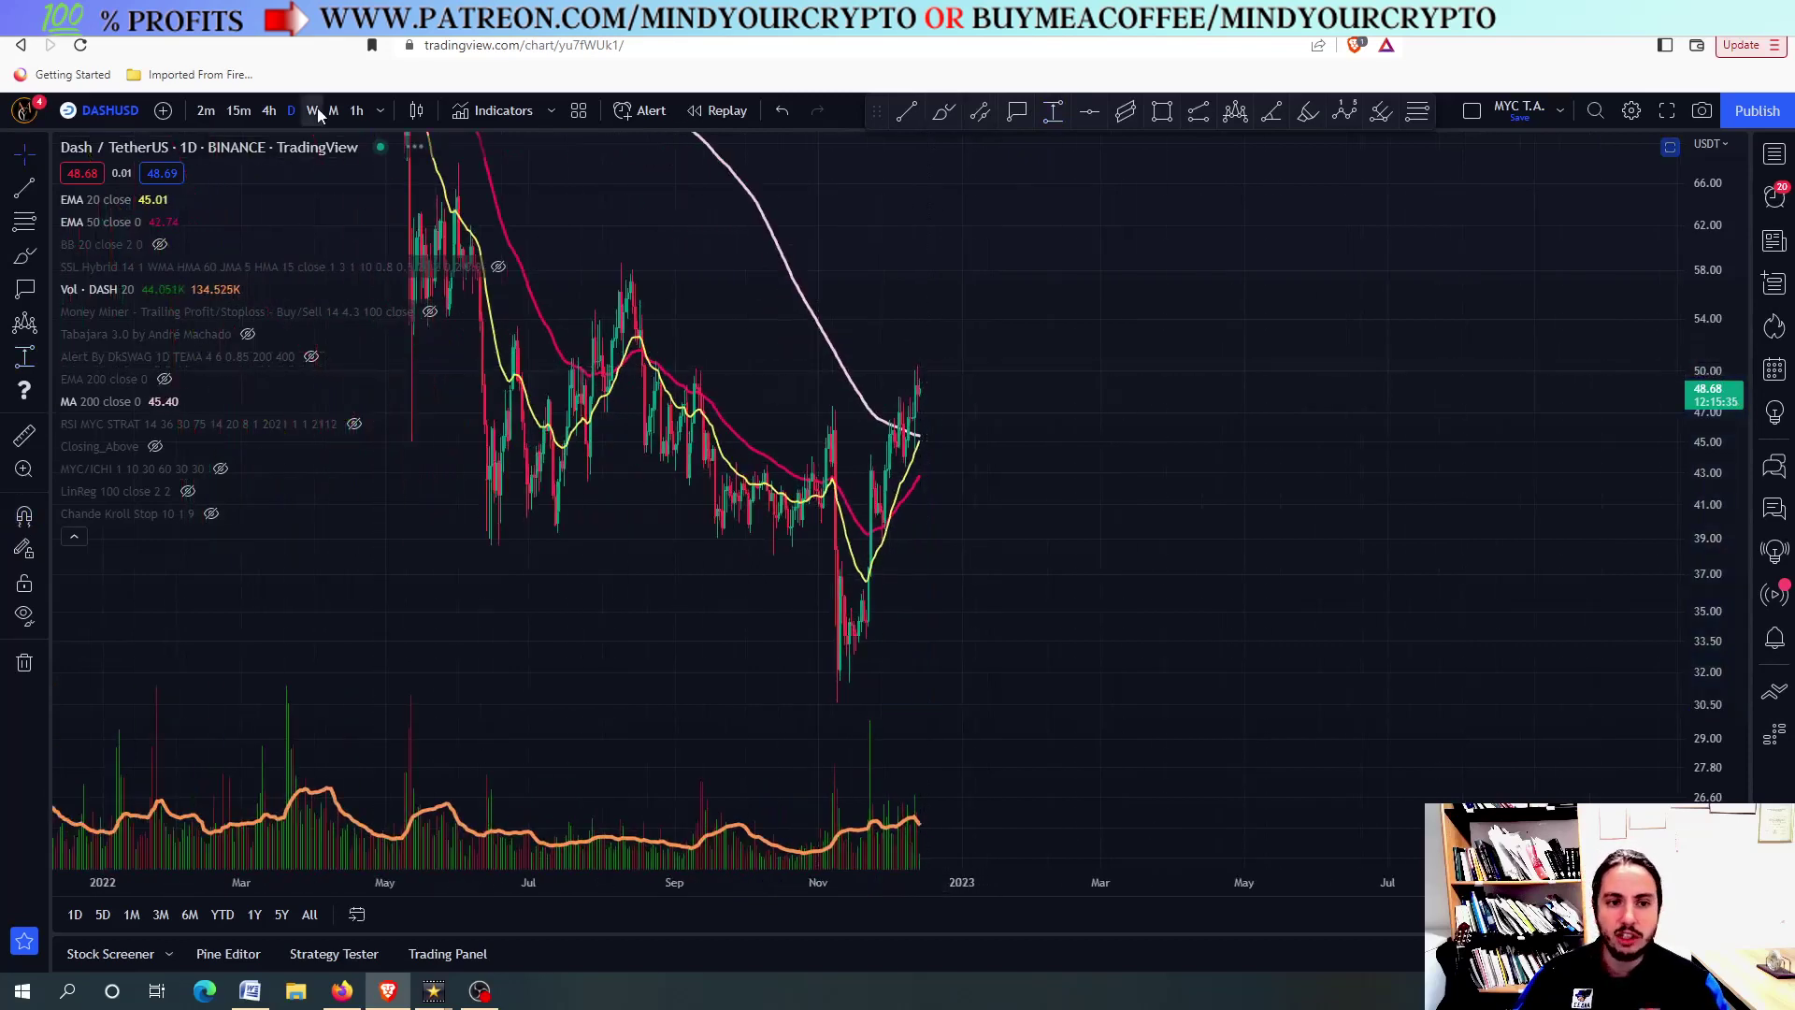
pyautogui.scroll(2, 962, 367)
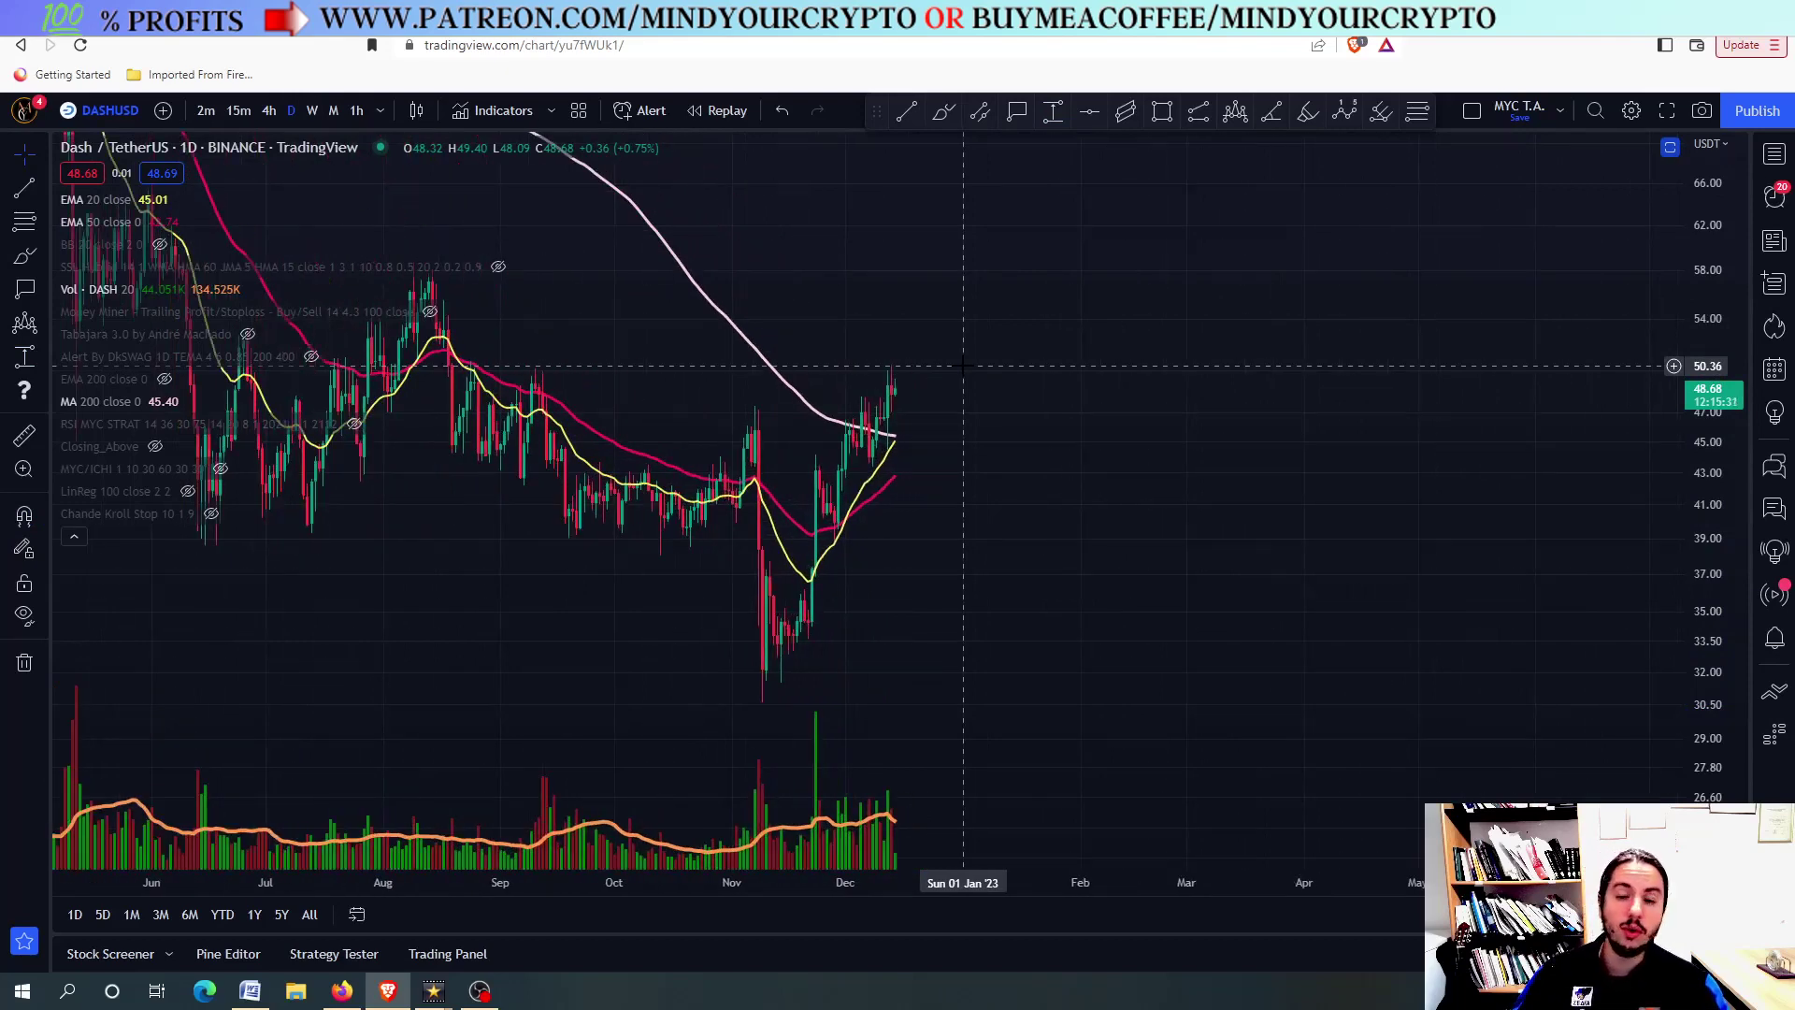
pyautogui.scroll(-2, 963, 367)
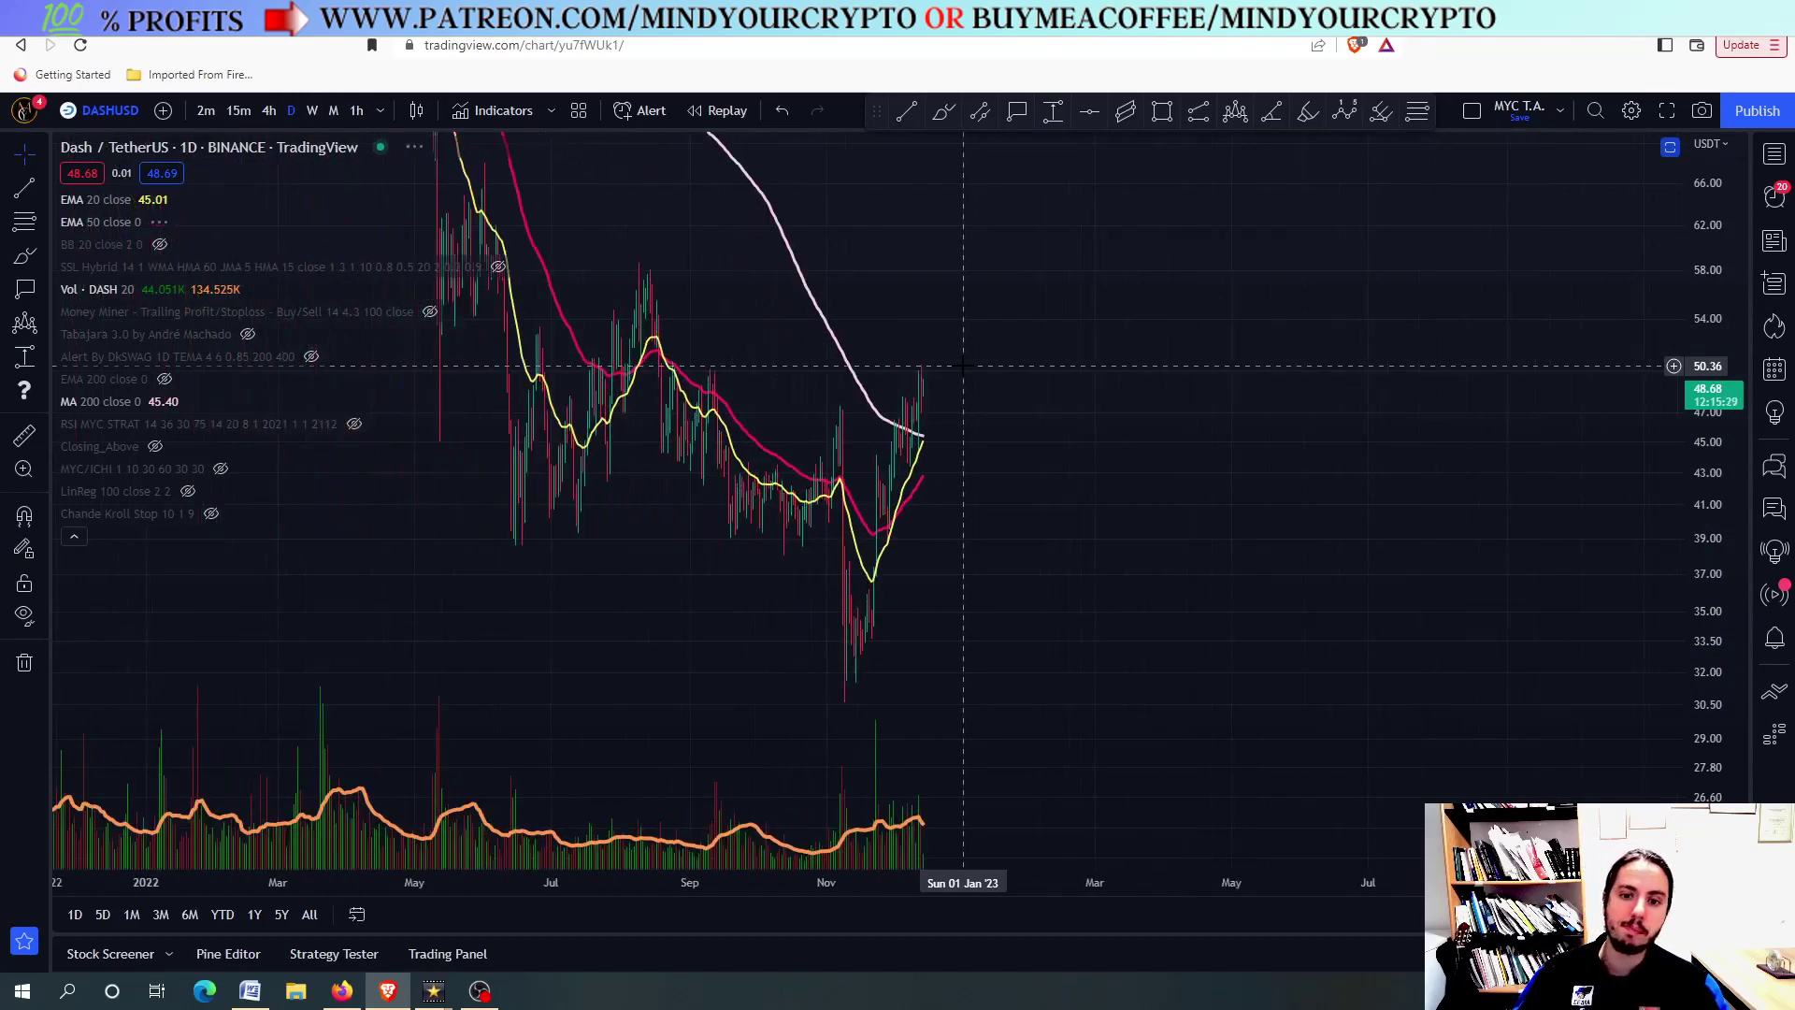
pyautogui.scroll(3, 963, 366)
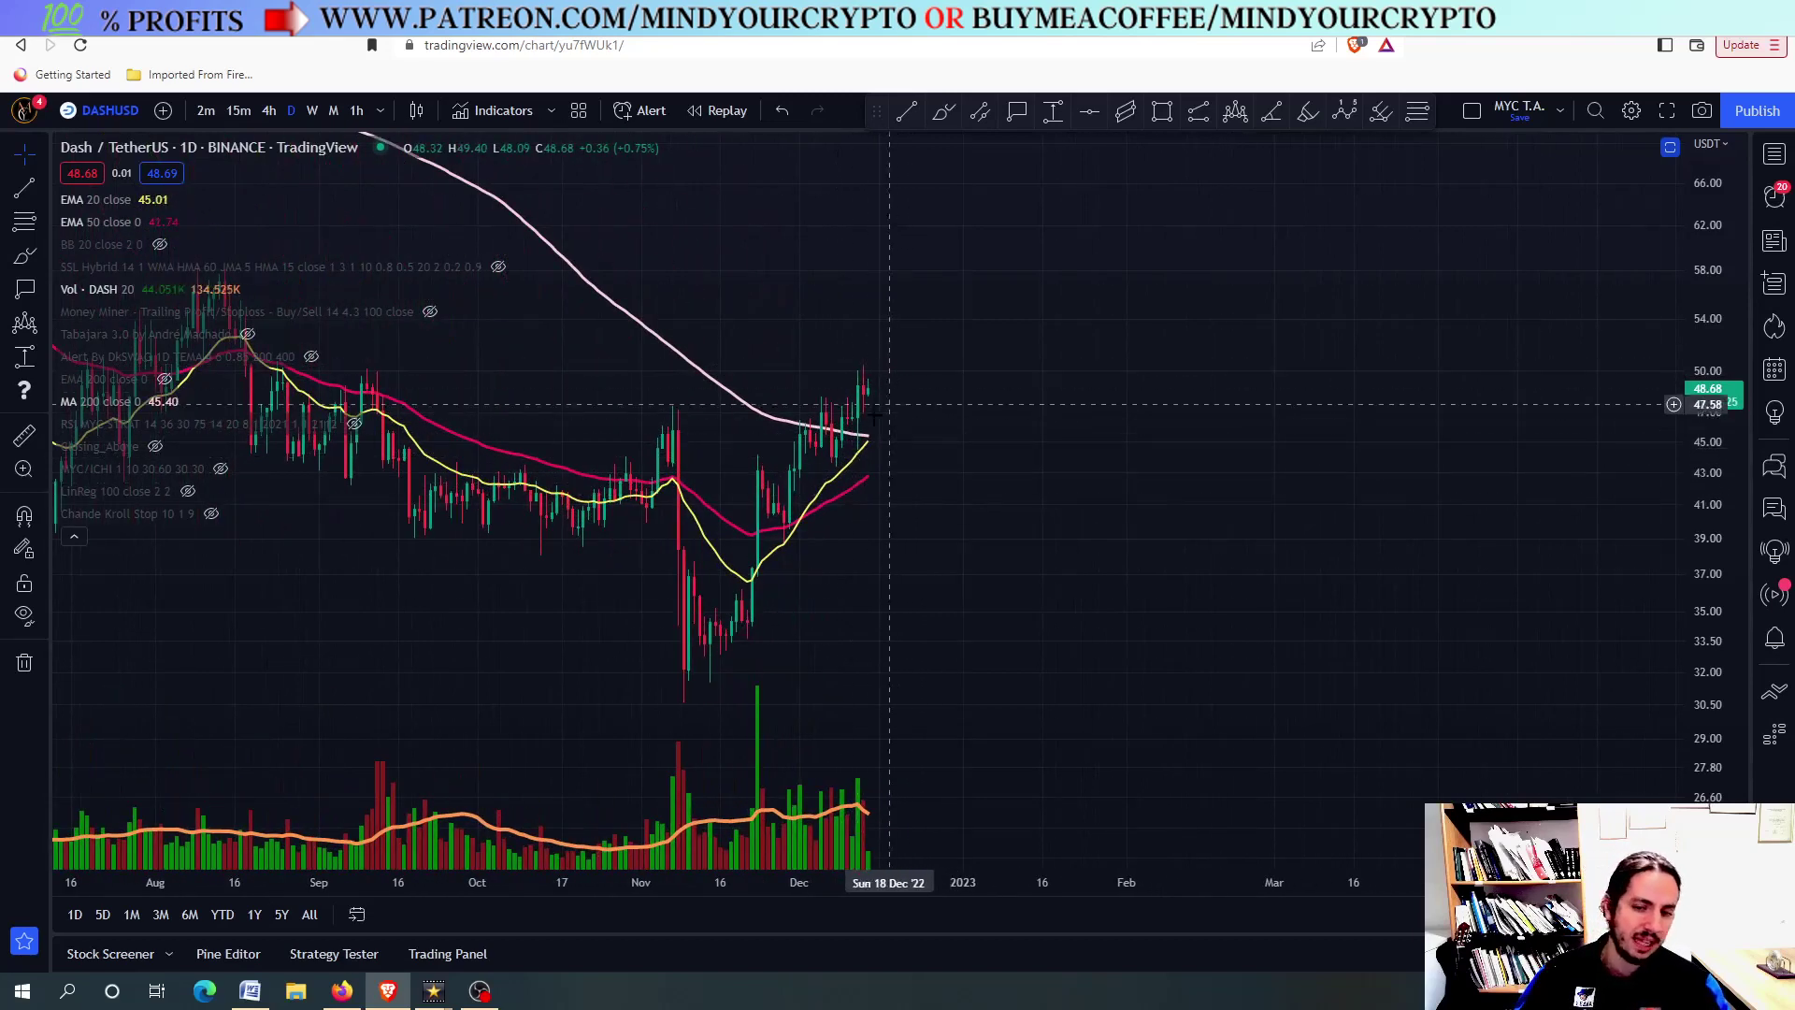
pyautogui.click(943, 111)
pyautogui.moveTo(855, 400)
pyautogui.mouseDown()
pyautogui.moveTo(885, 467)
pyautogui.moveTo(909, 474)
pyautogui.moveTo(883, 465)
pyautogui.moveTo(921, 458)
pyautogui.moveTo(957, 262)
pyautogui.mouseUp()
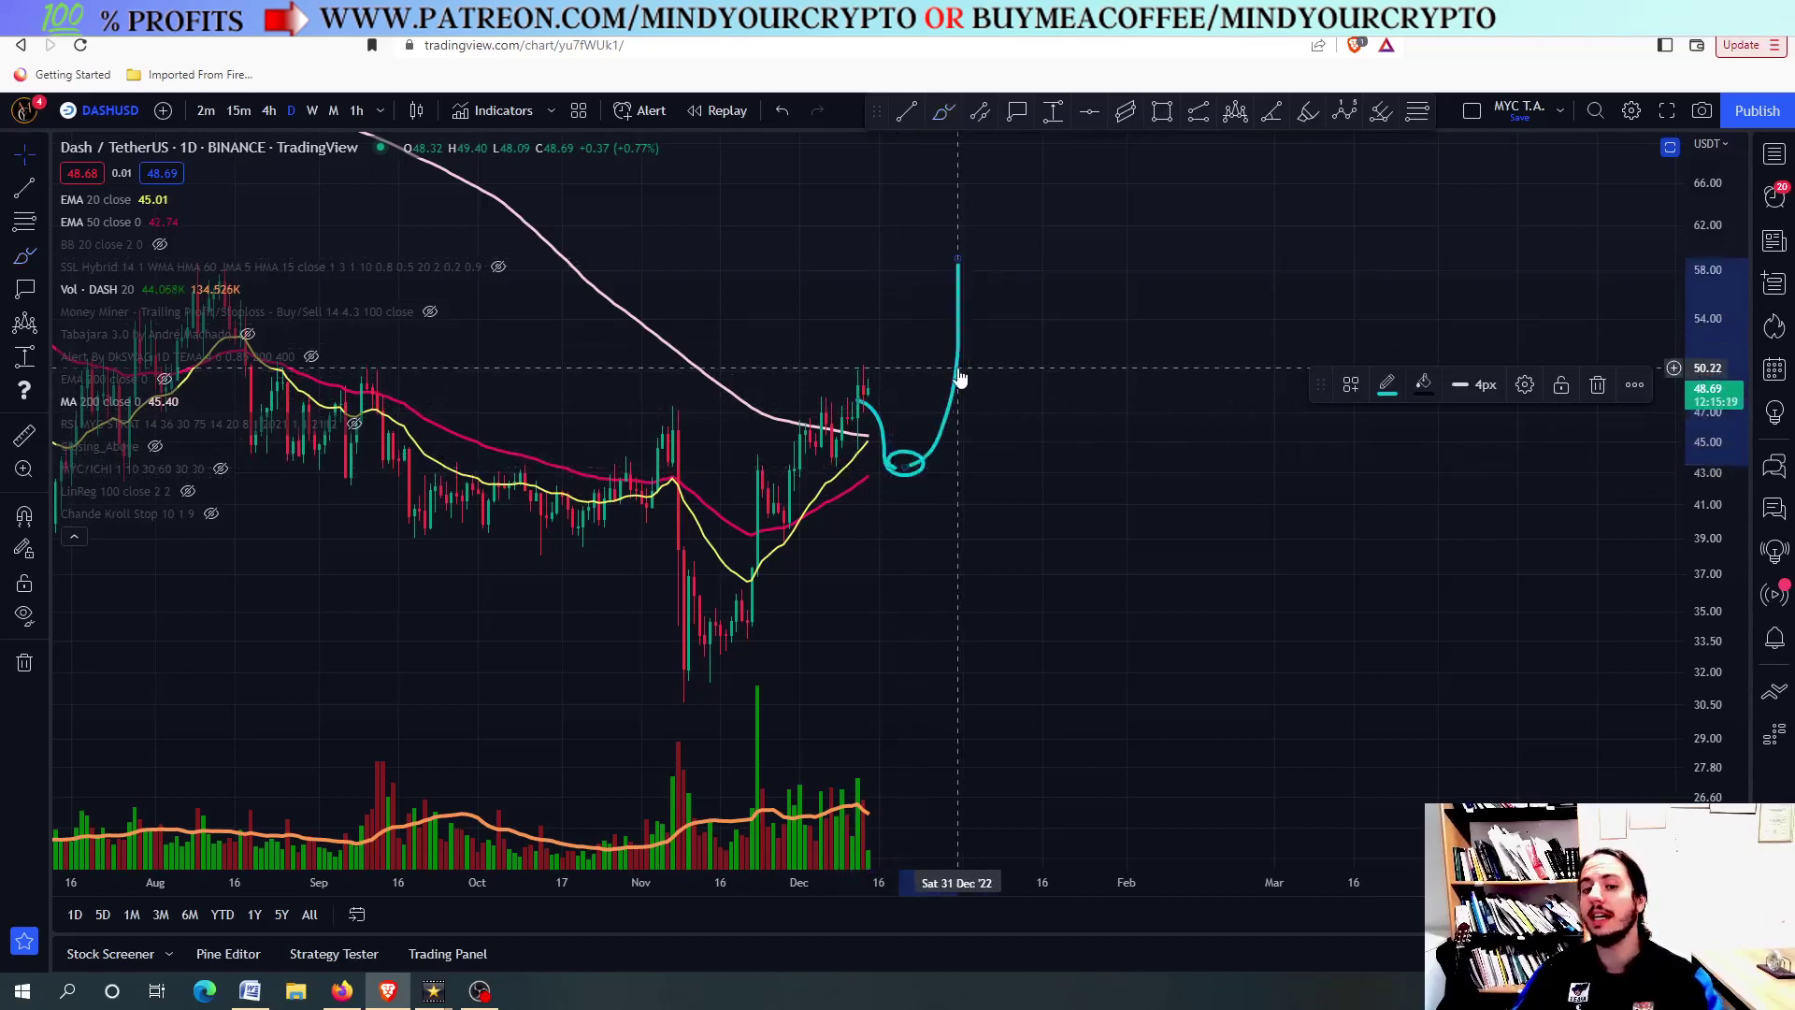
pyautogui.hotkey('ctrl', 'z')
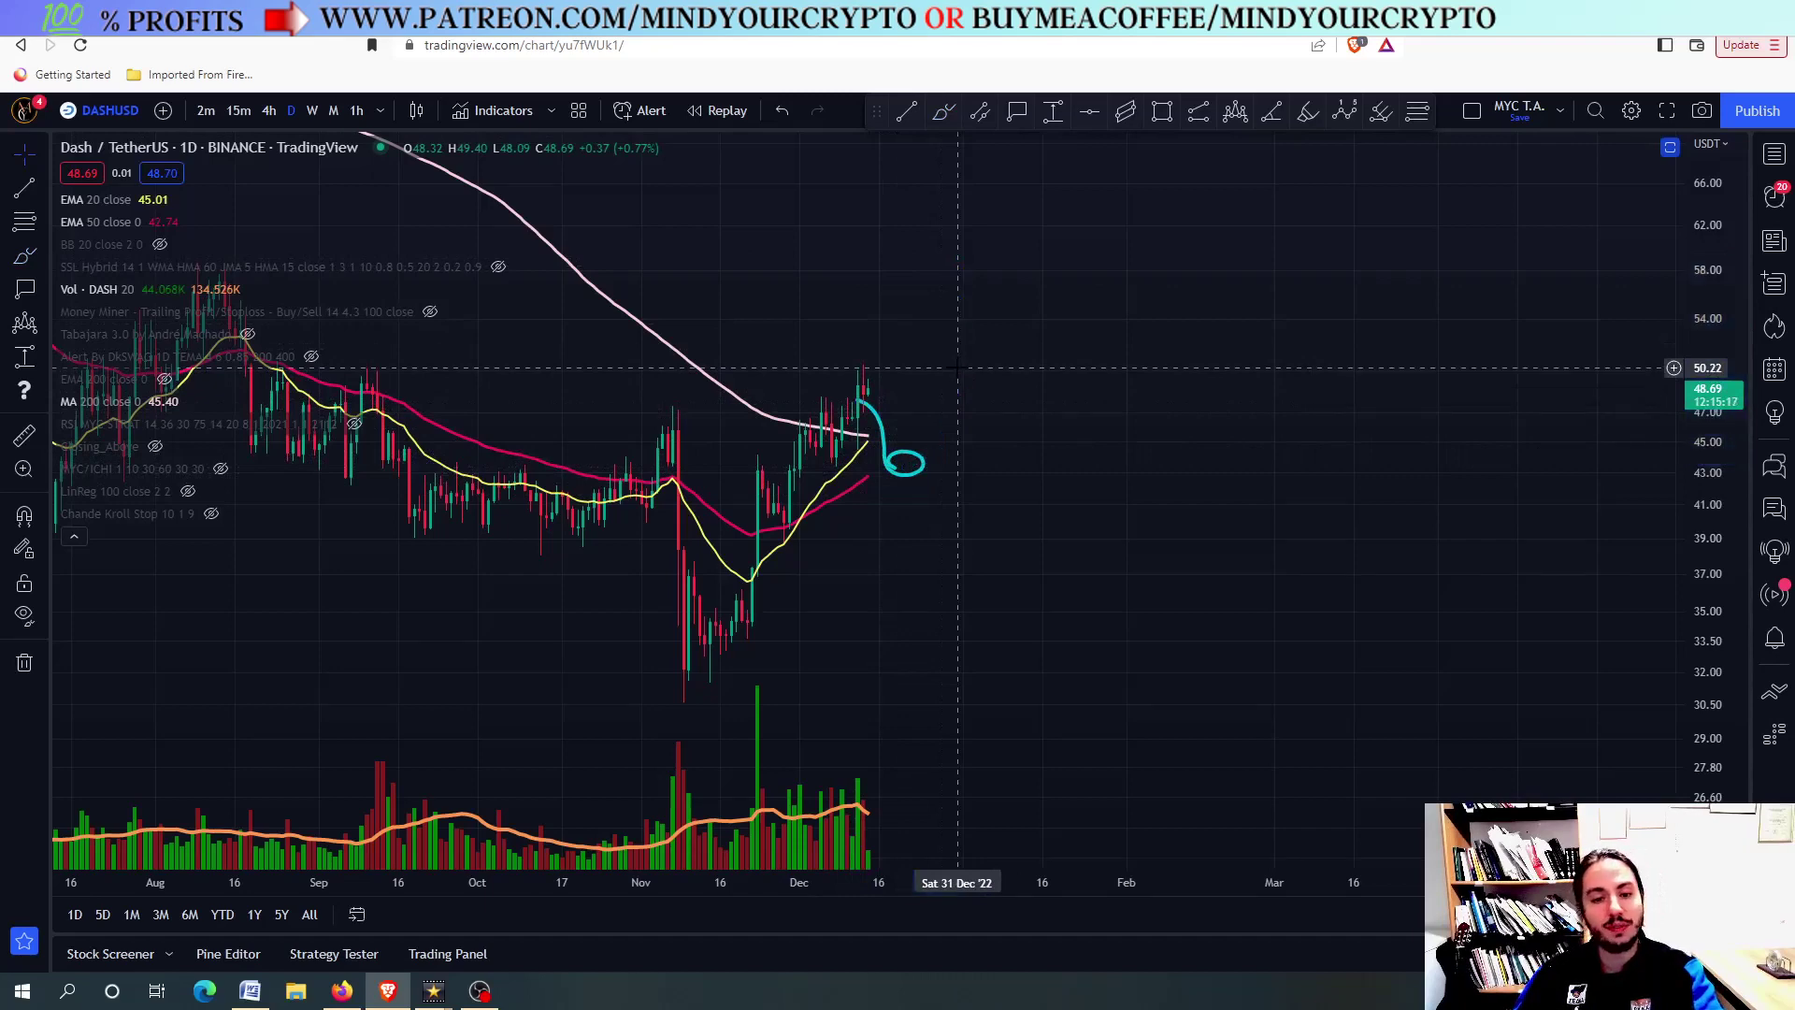
pyautogui.hotkey('ctrl', 'z')
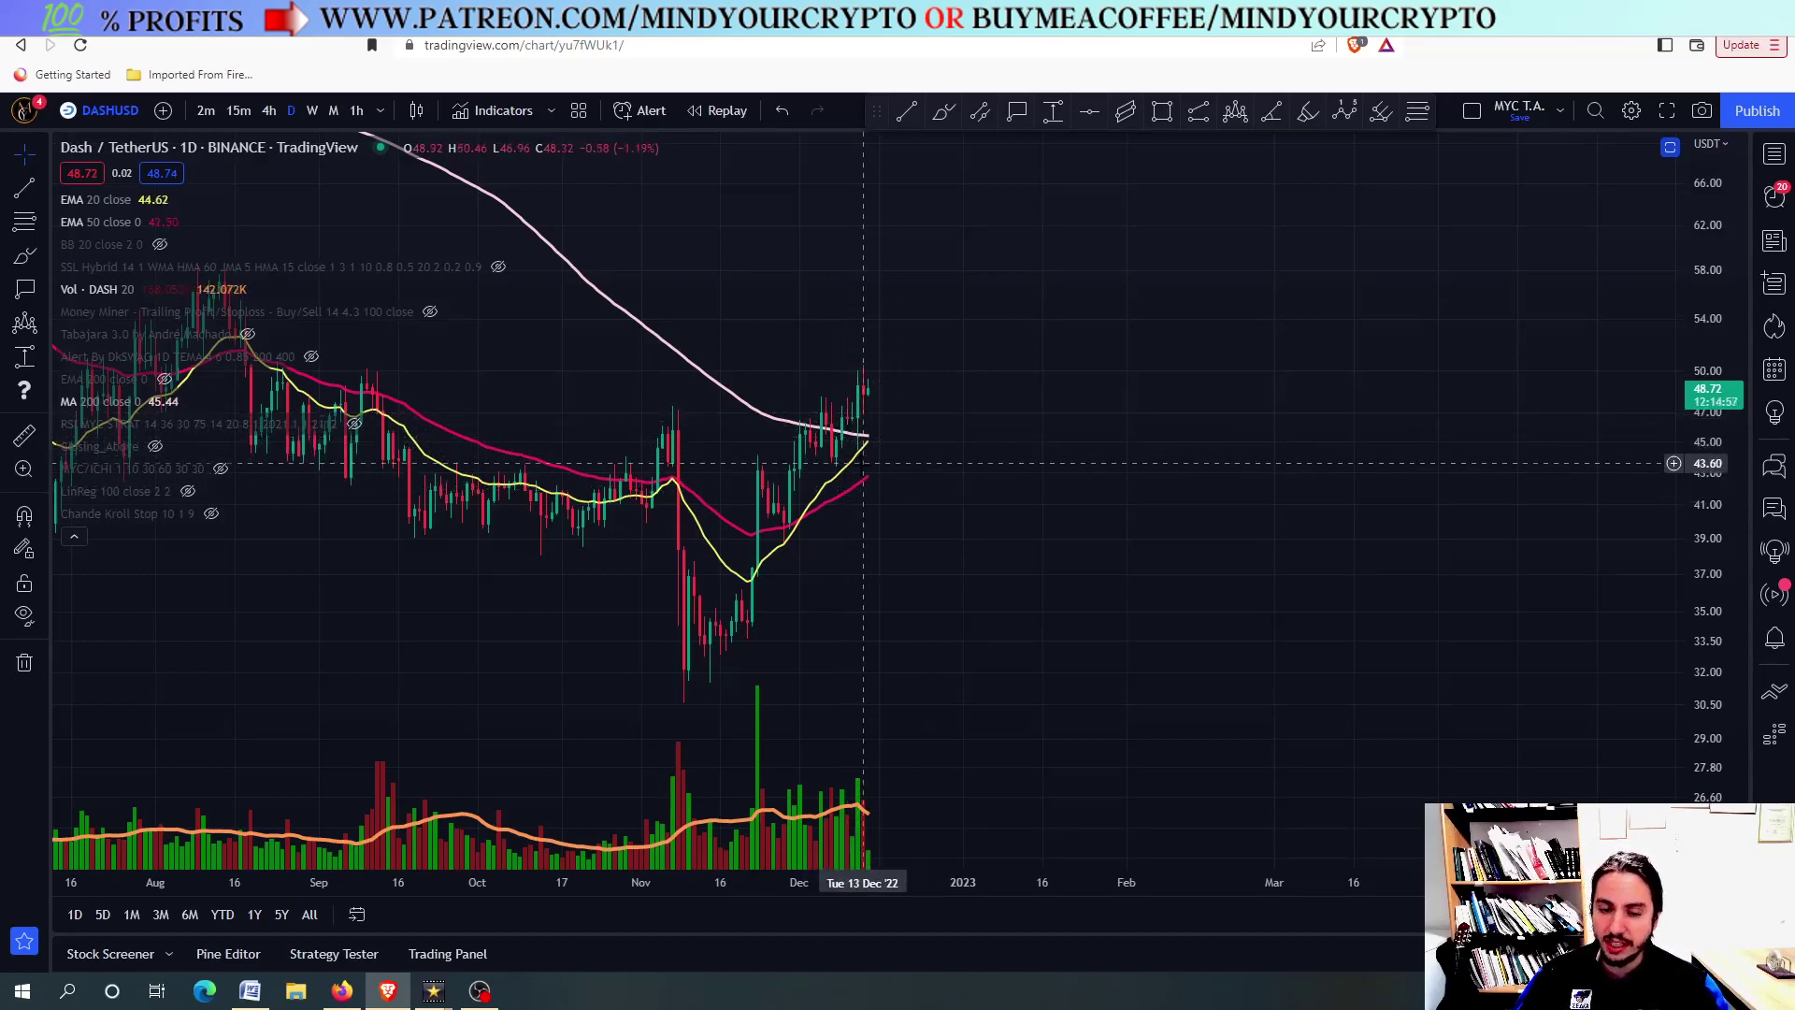
# Sketch freehand projection curves beside the latest candles, then remove all drawings from the chart
pyautogui.click(943, 110)
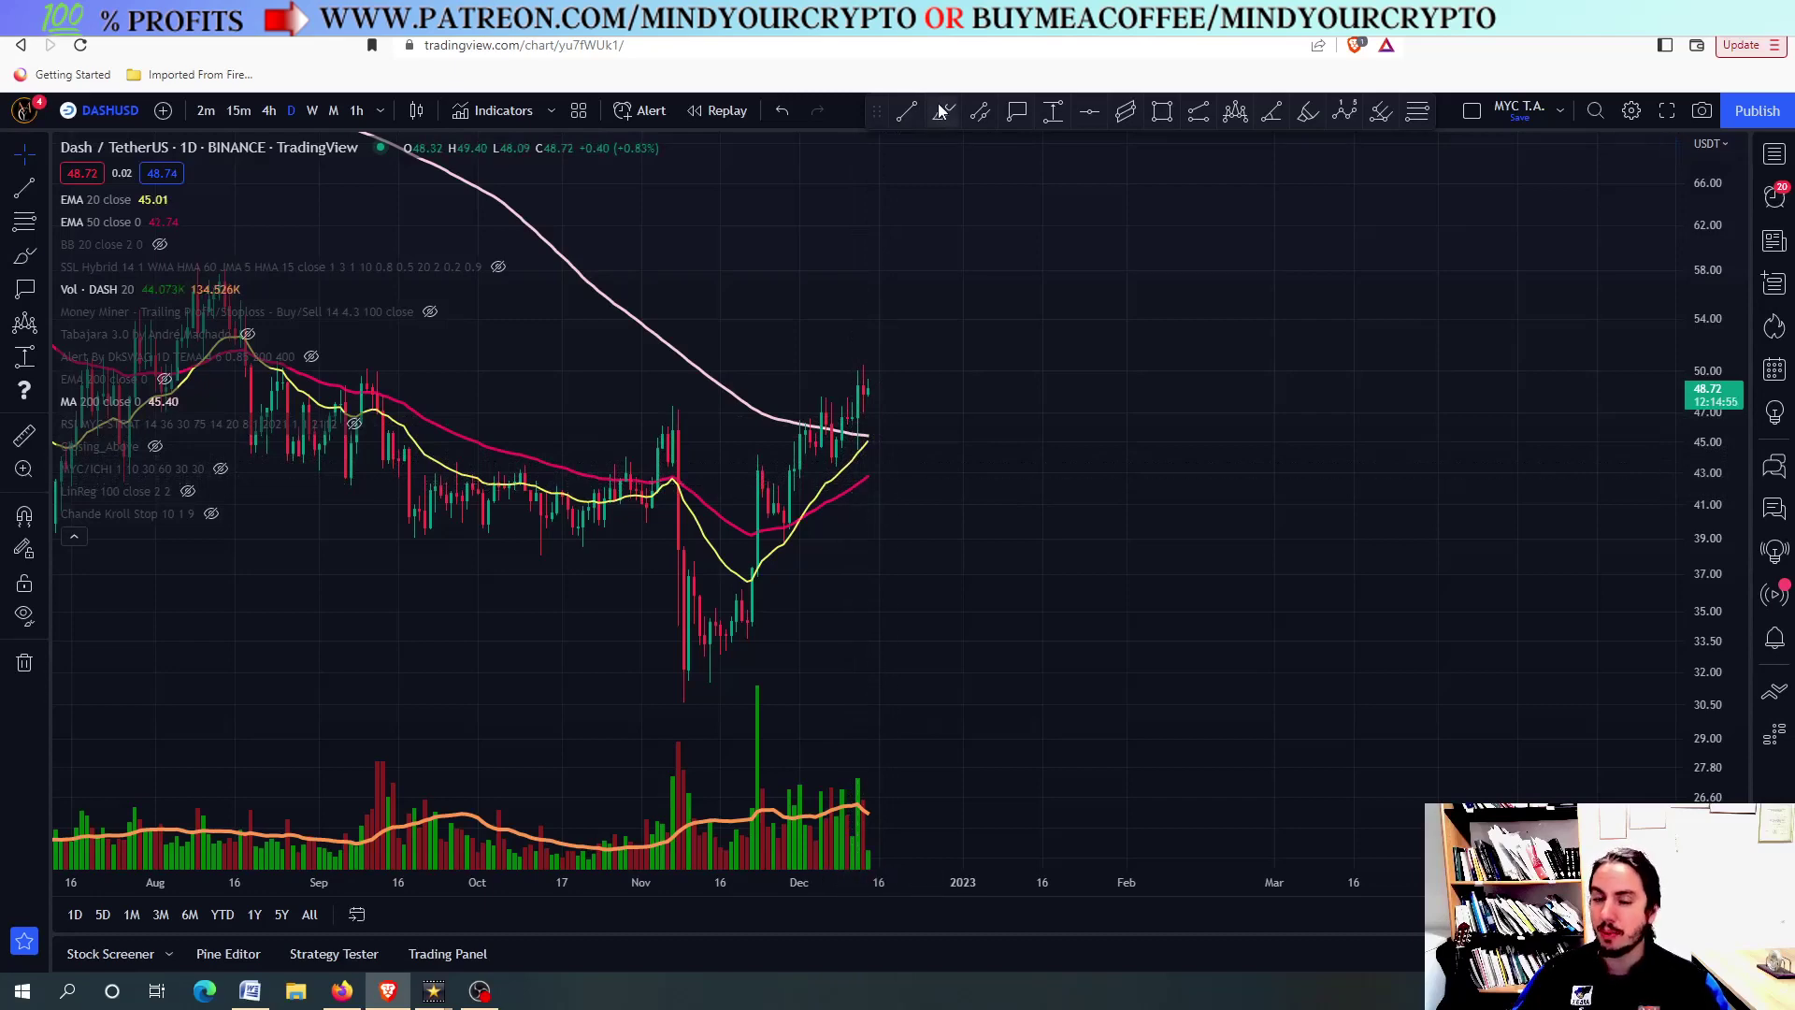
pyautogui.moveTo(871, 472)
pyautogui.mouseDown()
pyautogui.moveTo(889, 397)
pyautogui.moveTo(901, 411)
pyautogui.mouseUp()
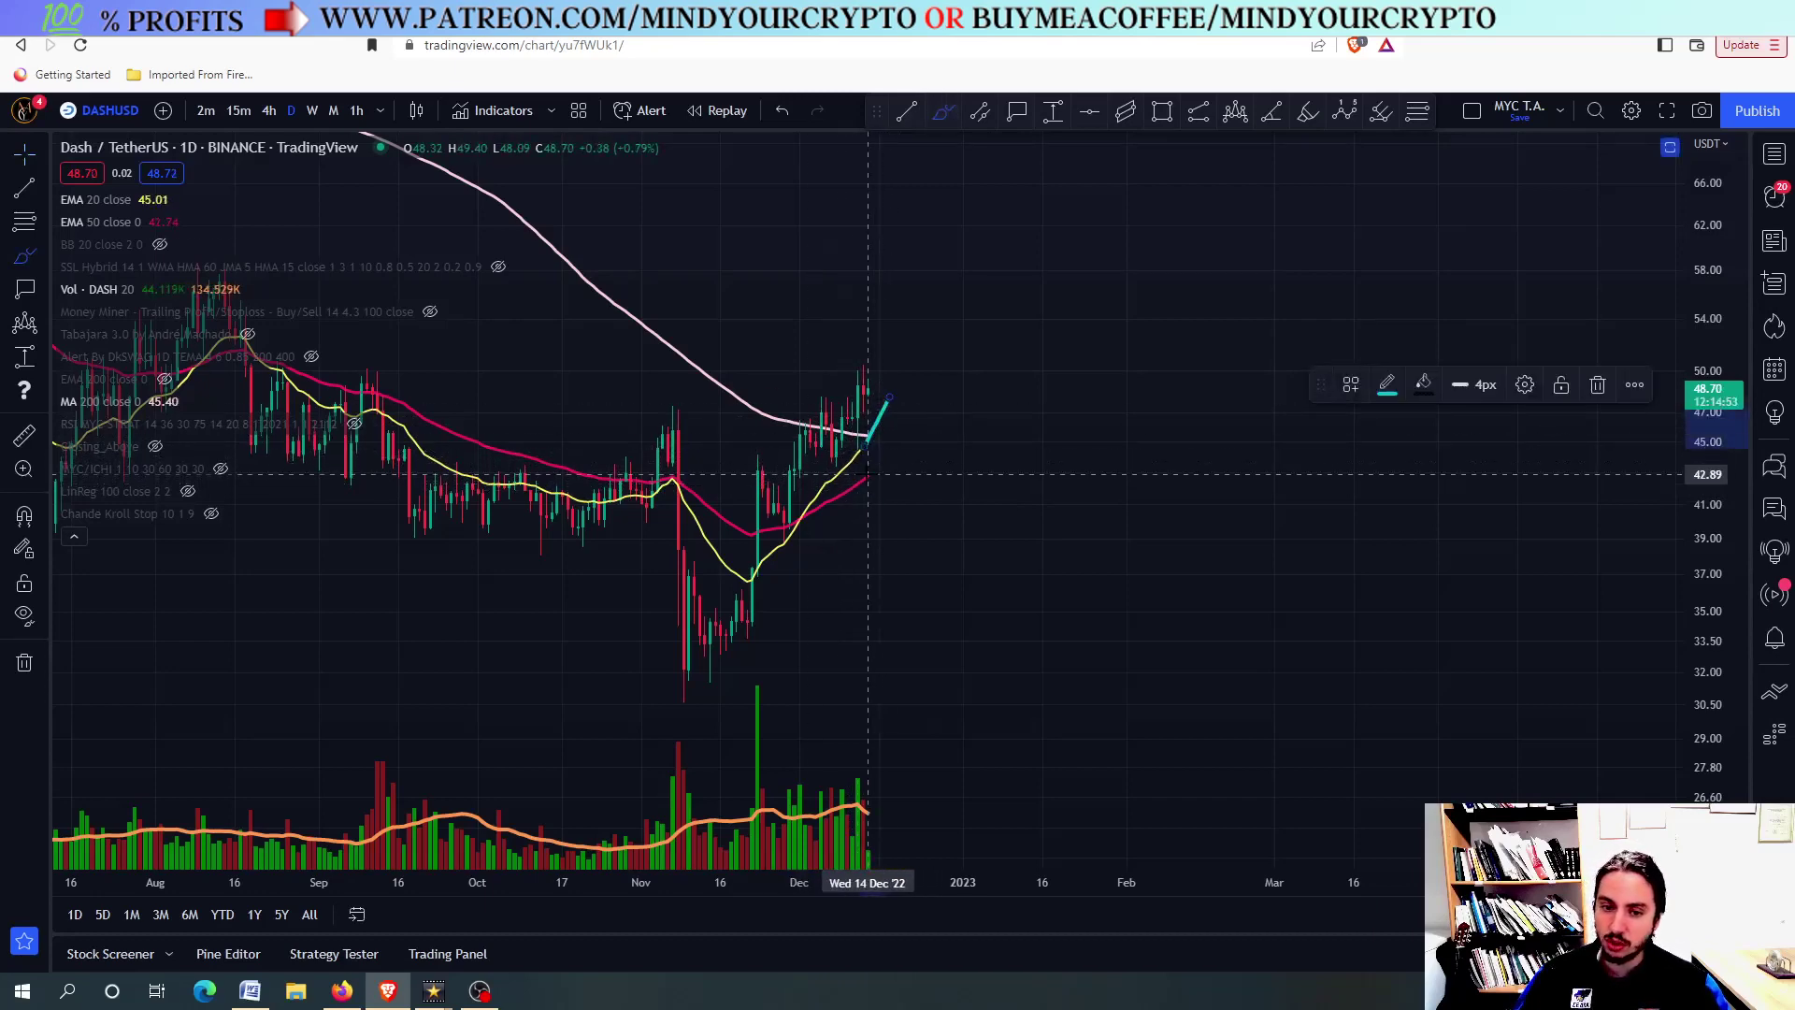
pyautogui.click(985, 407)
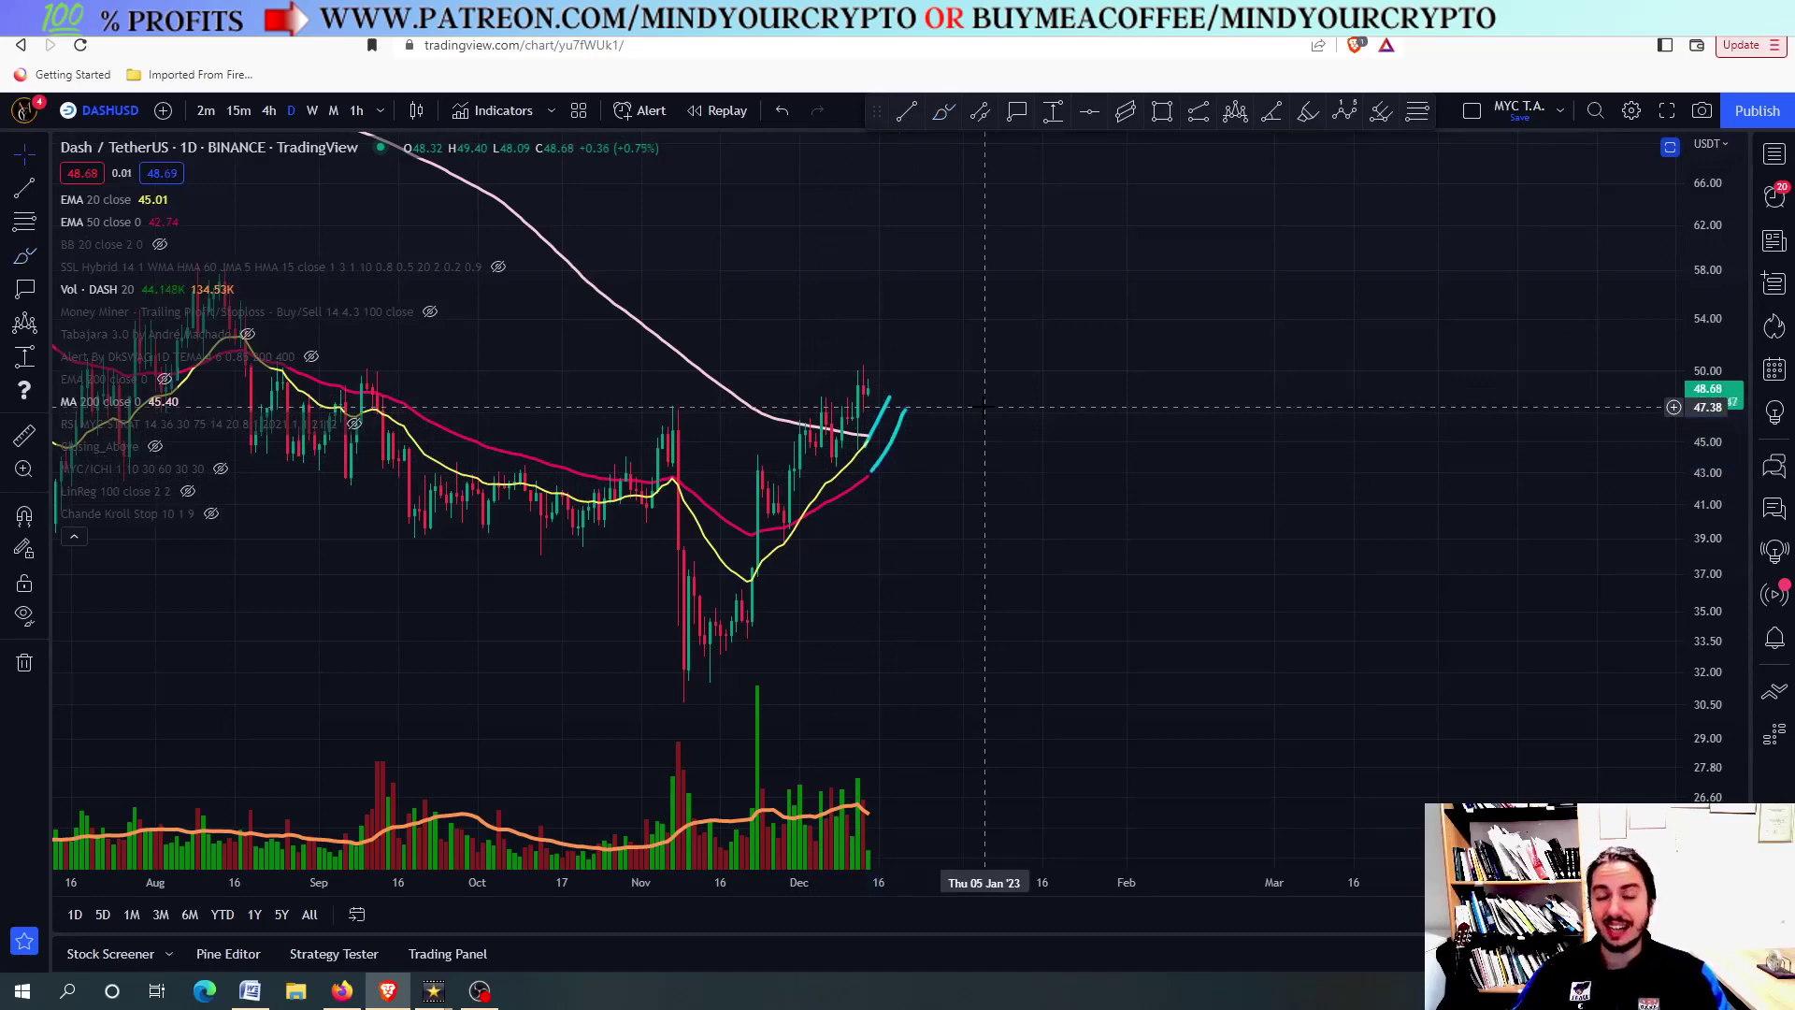
pyautogui.rightClick(984, 408)
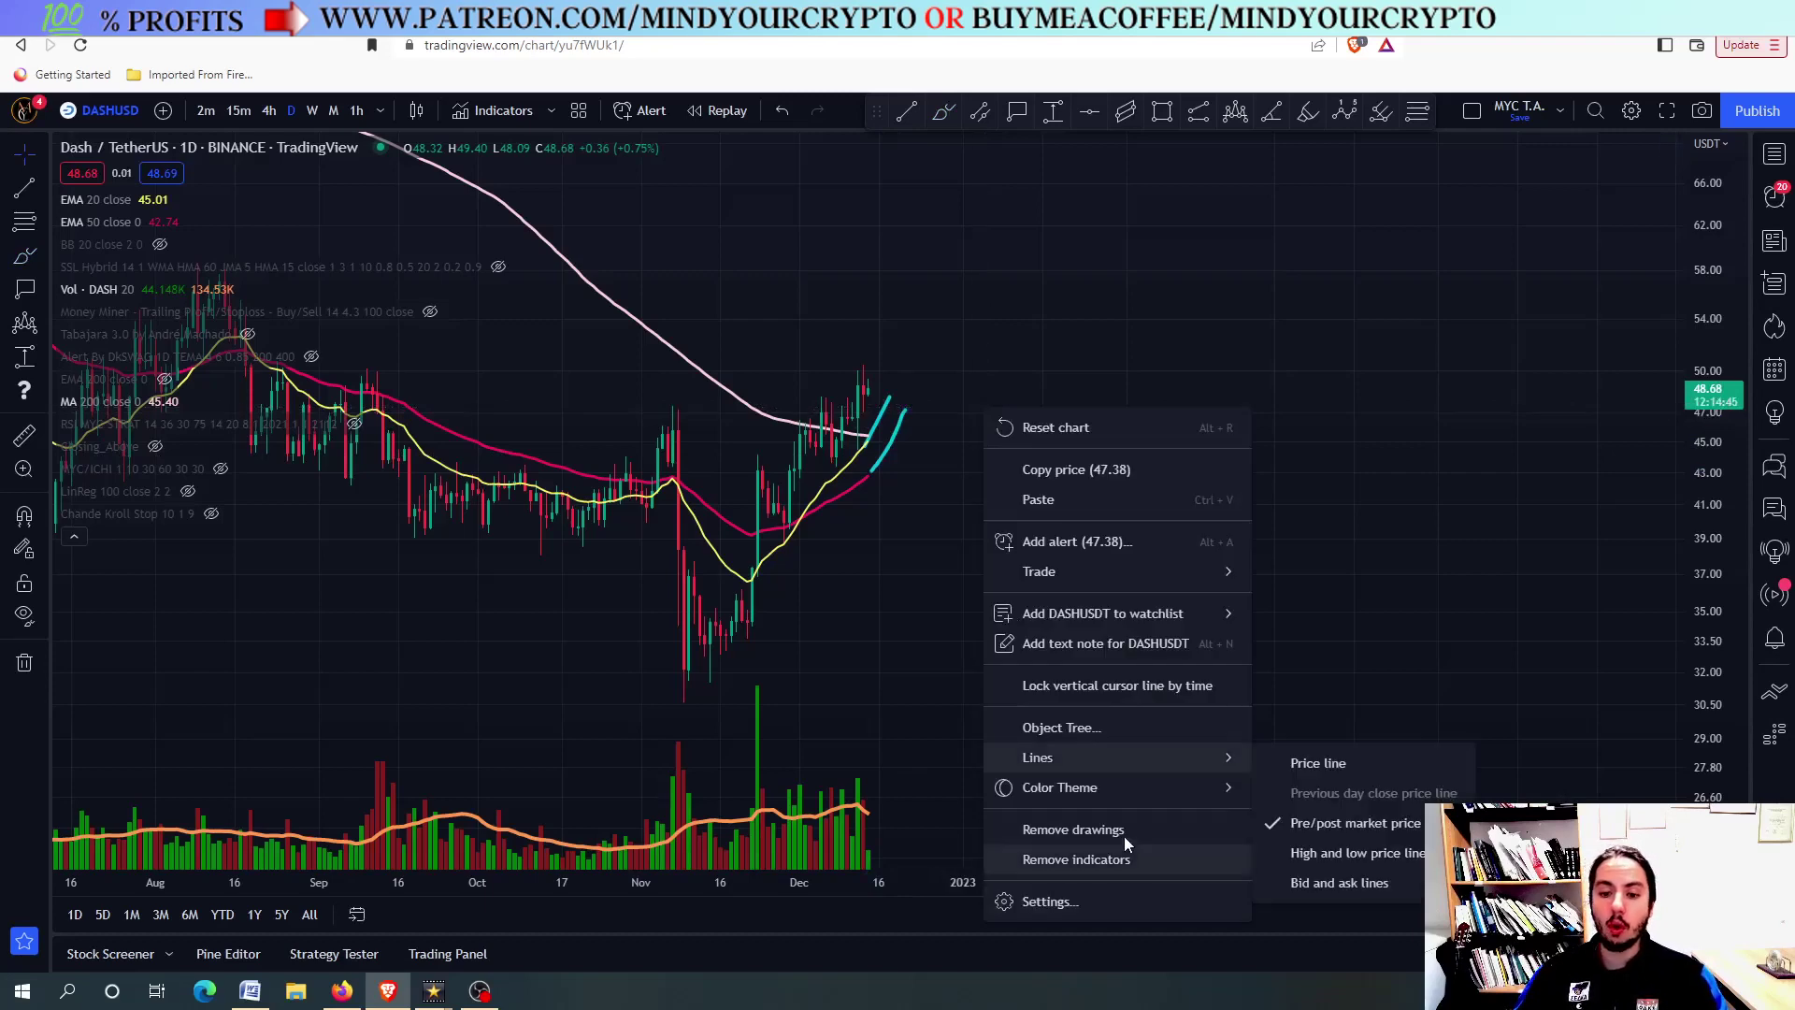
pyautogui.click(1094, 826)
# Switch DASH/USDT to weekly candles and maximize, then restore, the RSI pane
pyautogui.scroll(-3, 772, 400)
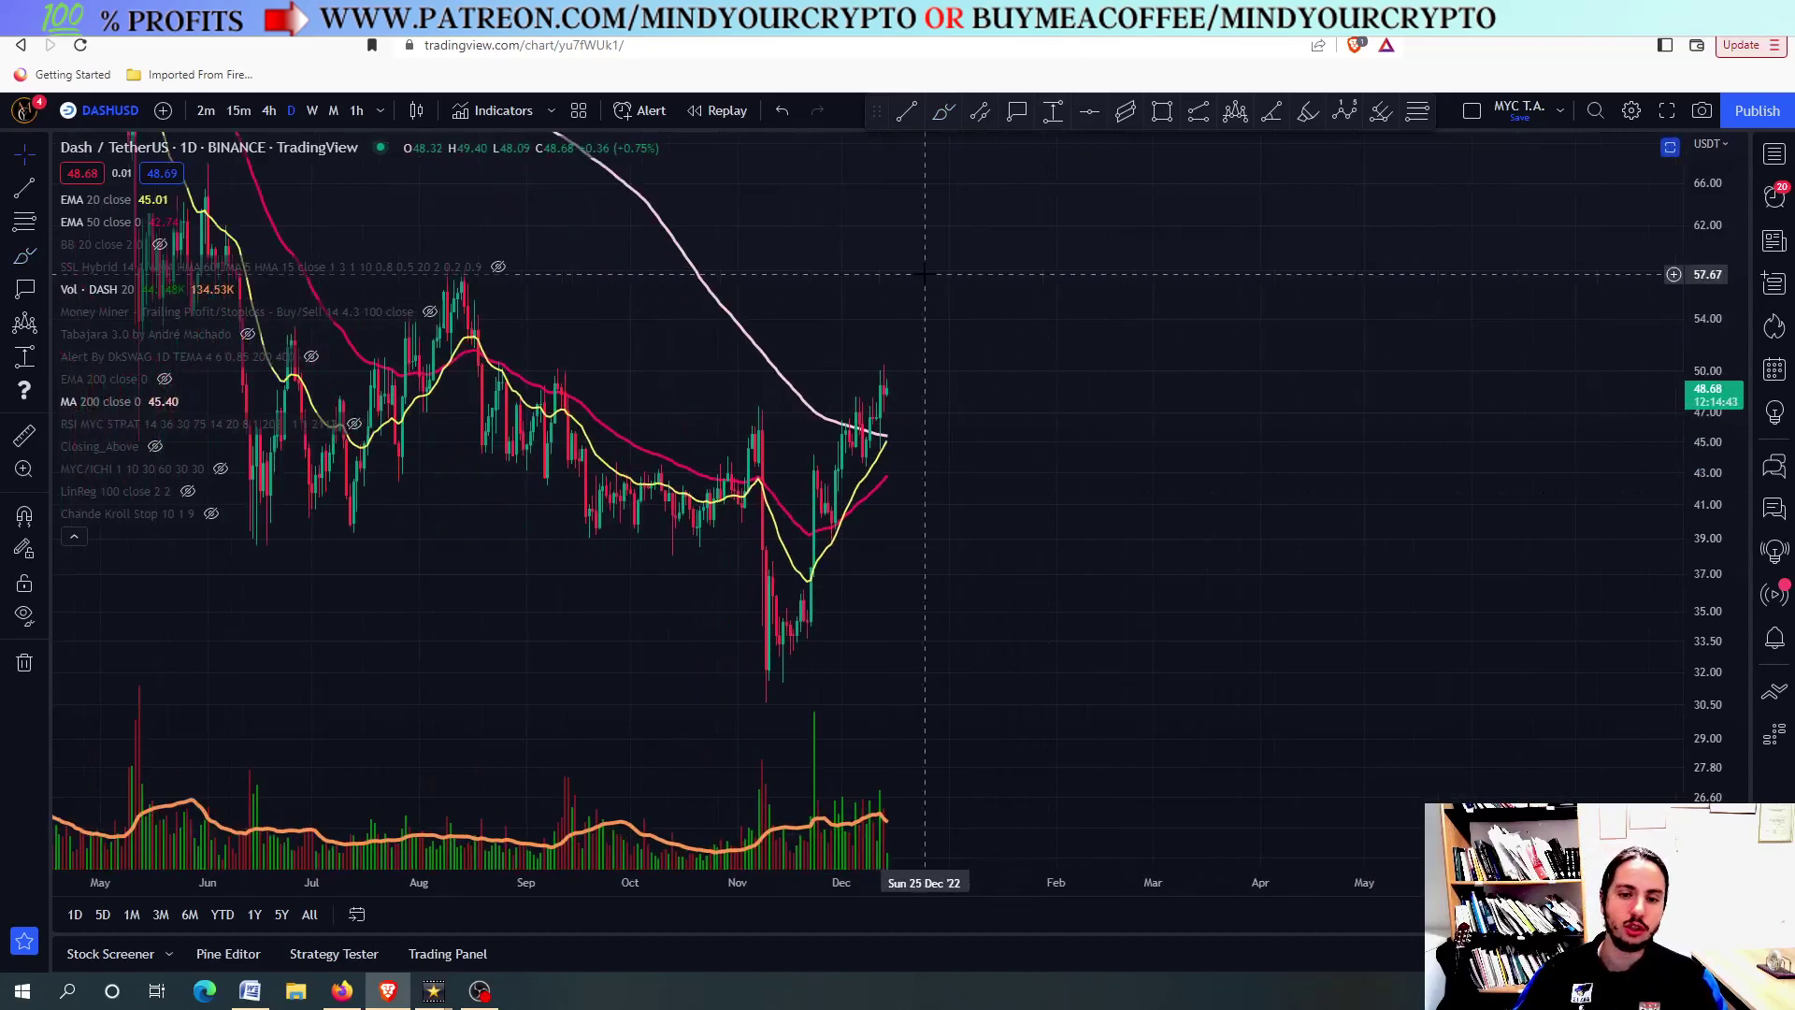
pyautogui.click(312, 111)
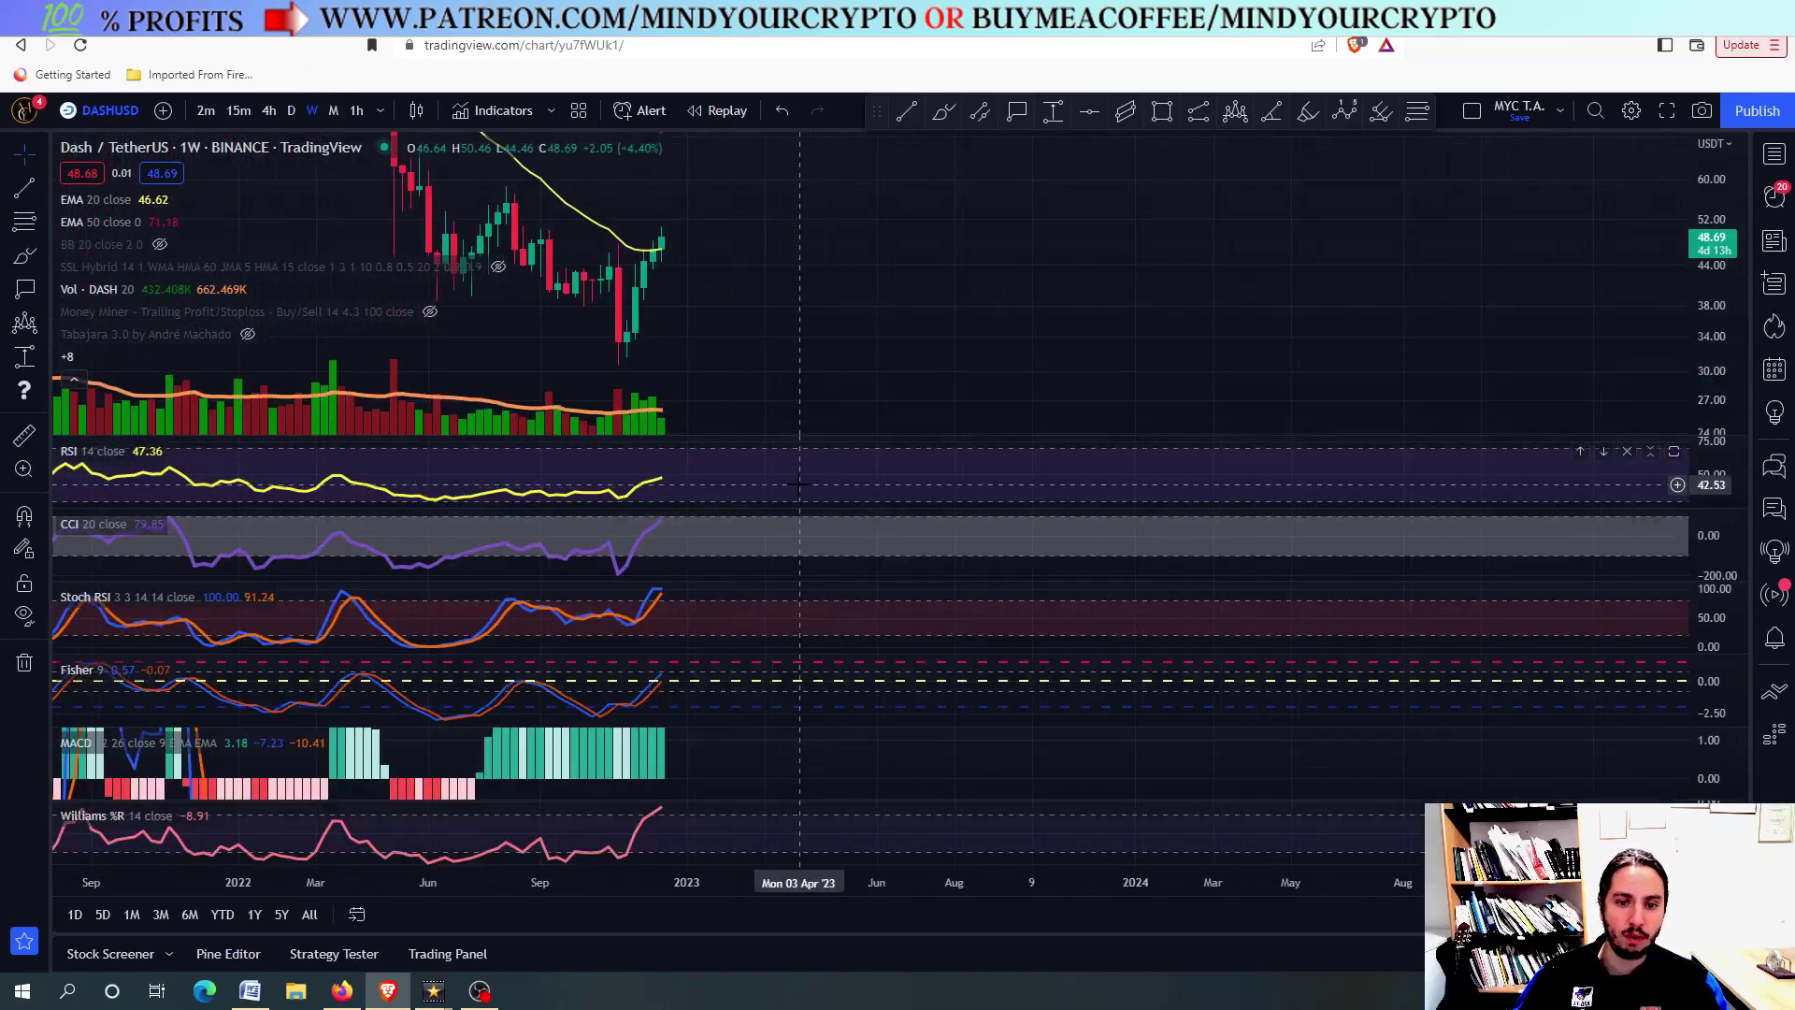
pyautogui.doubleClick(795, 475)
pyautogui.scroll(-2, 865, 429)
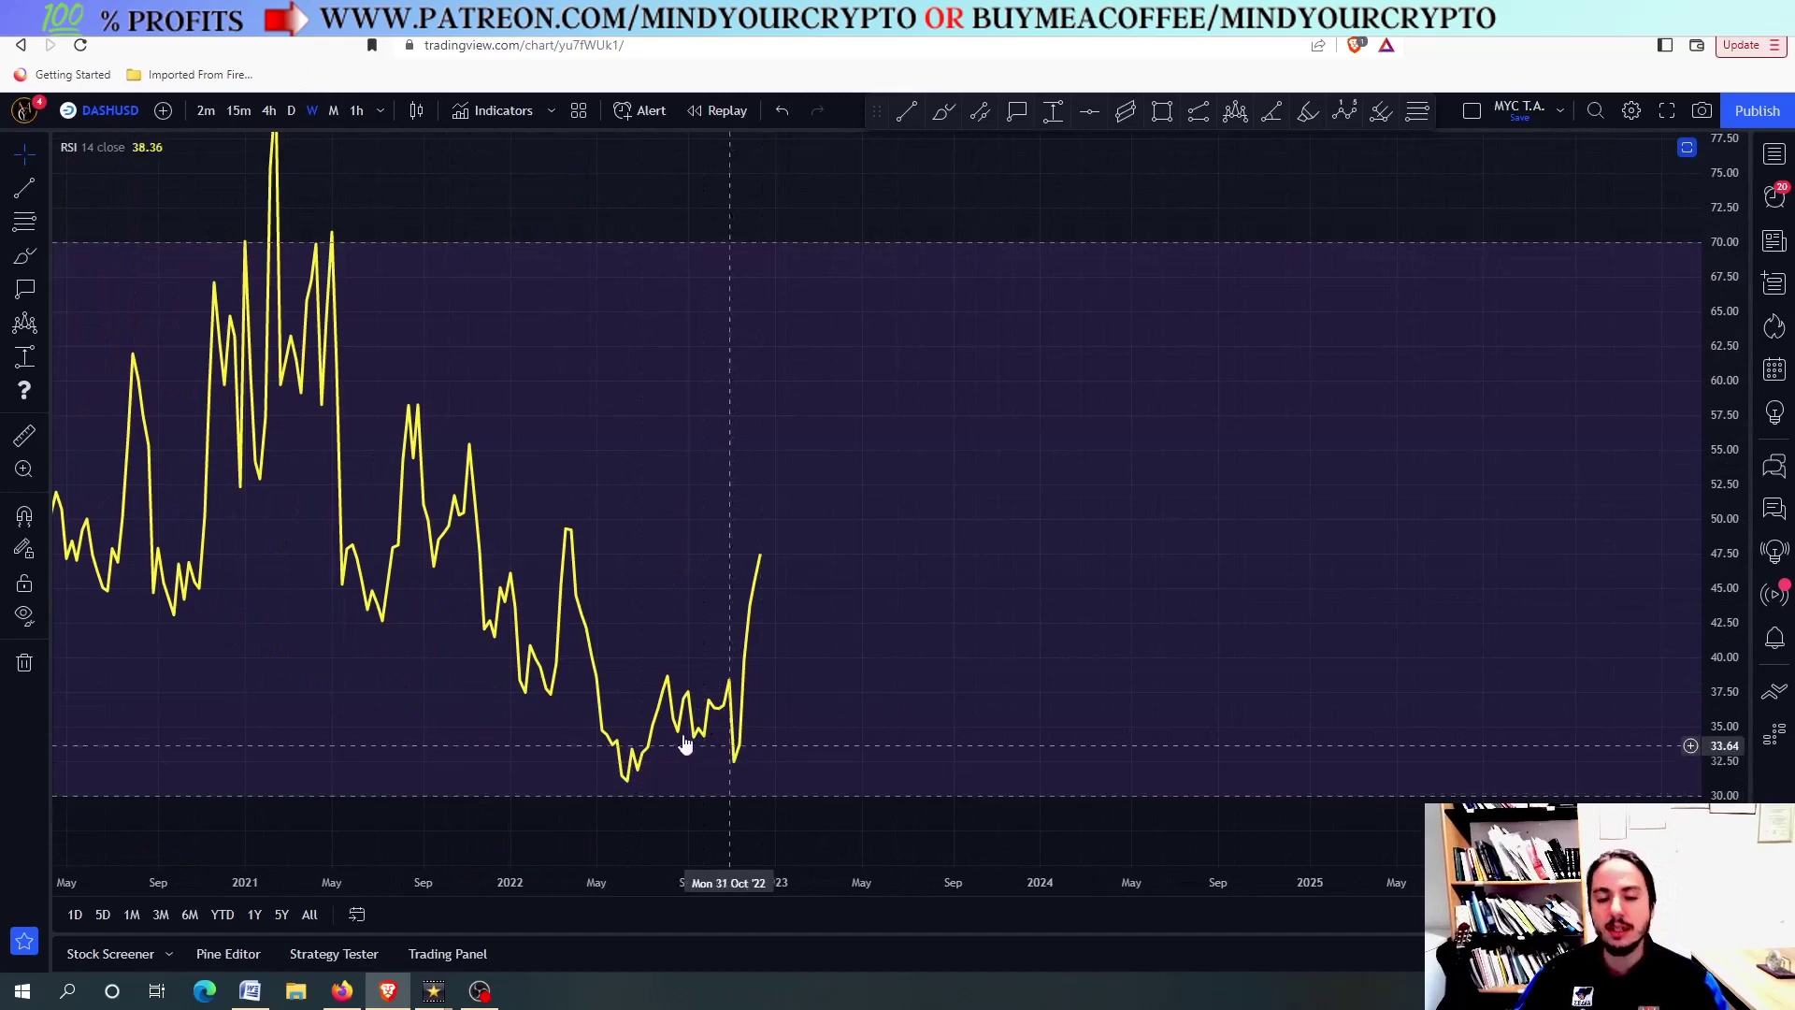
pyautogui.doubleClick(869, 673)
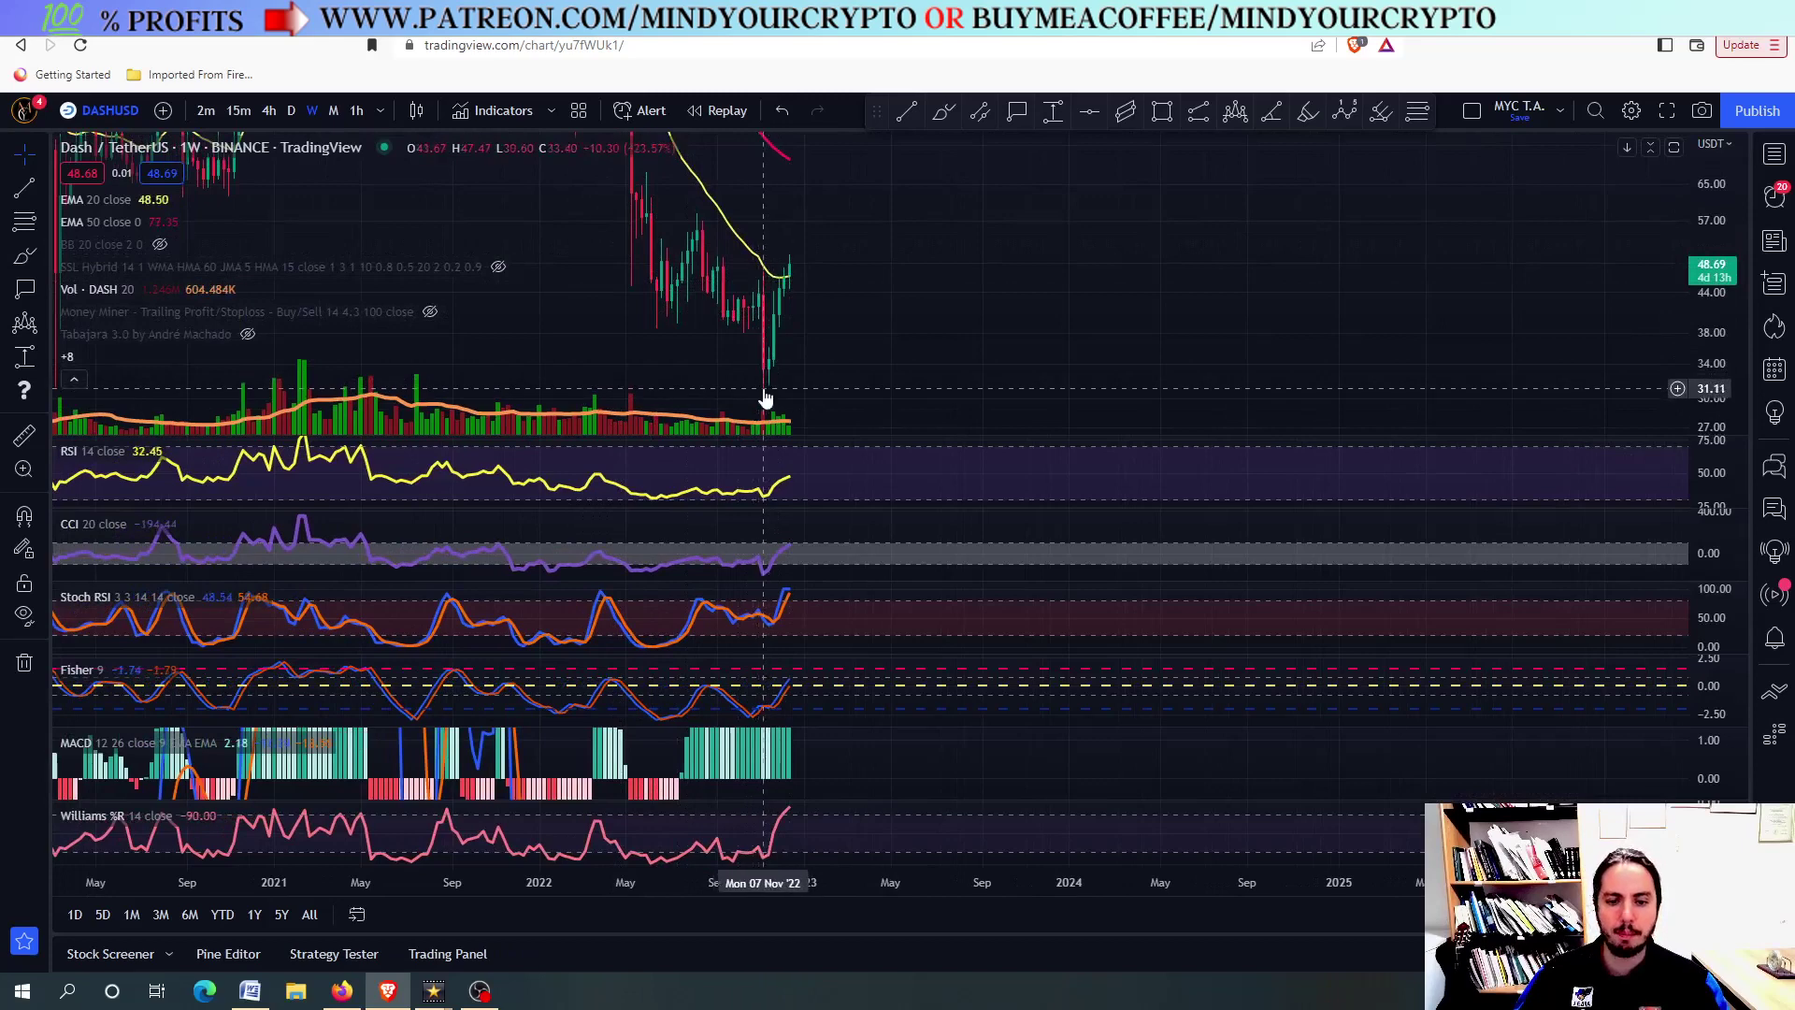
# After another RSI maximize-and-restore, maximize the price pane and auto-fit its scale to the full history
pyautogui.doubleClick(879, 484)
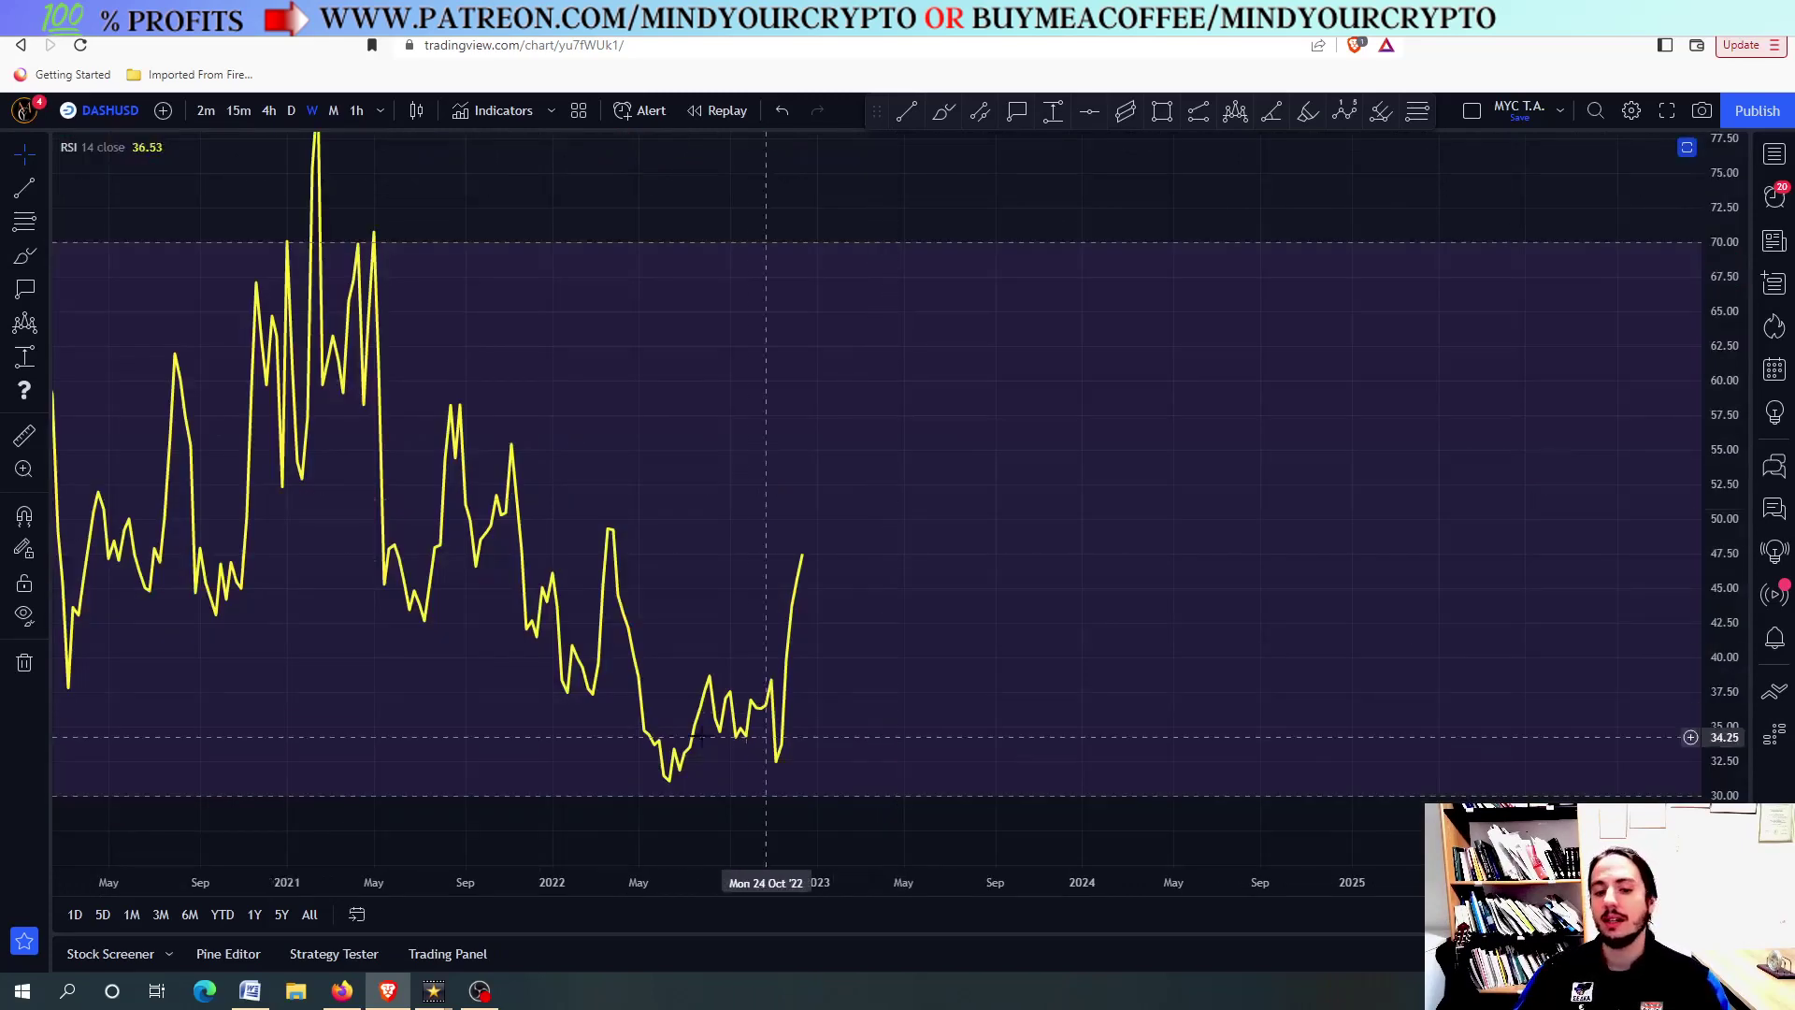
pyautogui.scroll(-4, 1023, 603)
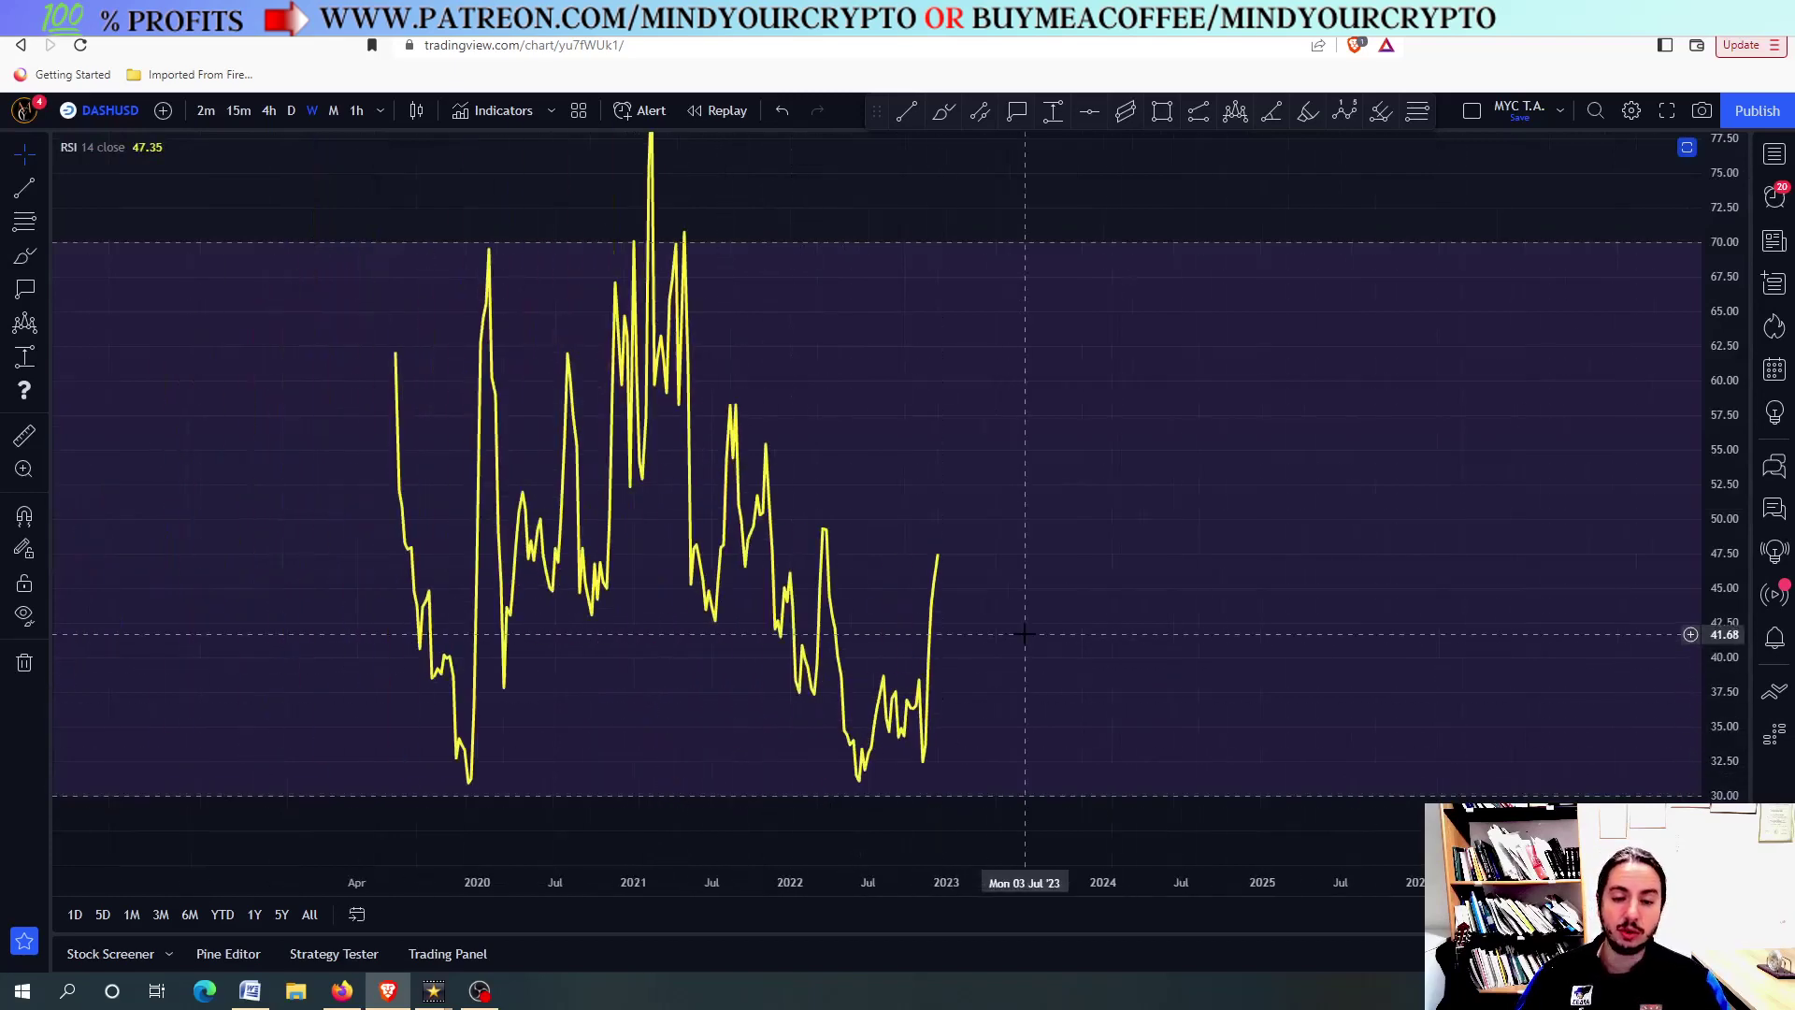
pyautogui.doubleClick(1034, 599)
pyautogui.doubleClick(1673, 358)
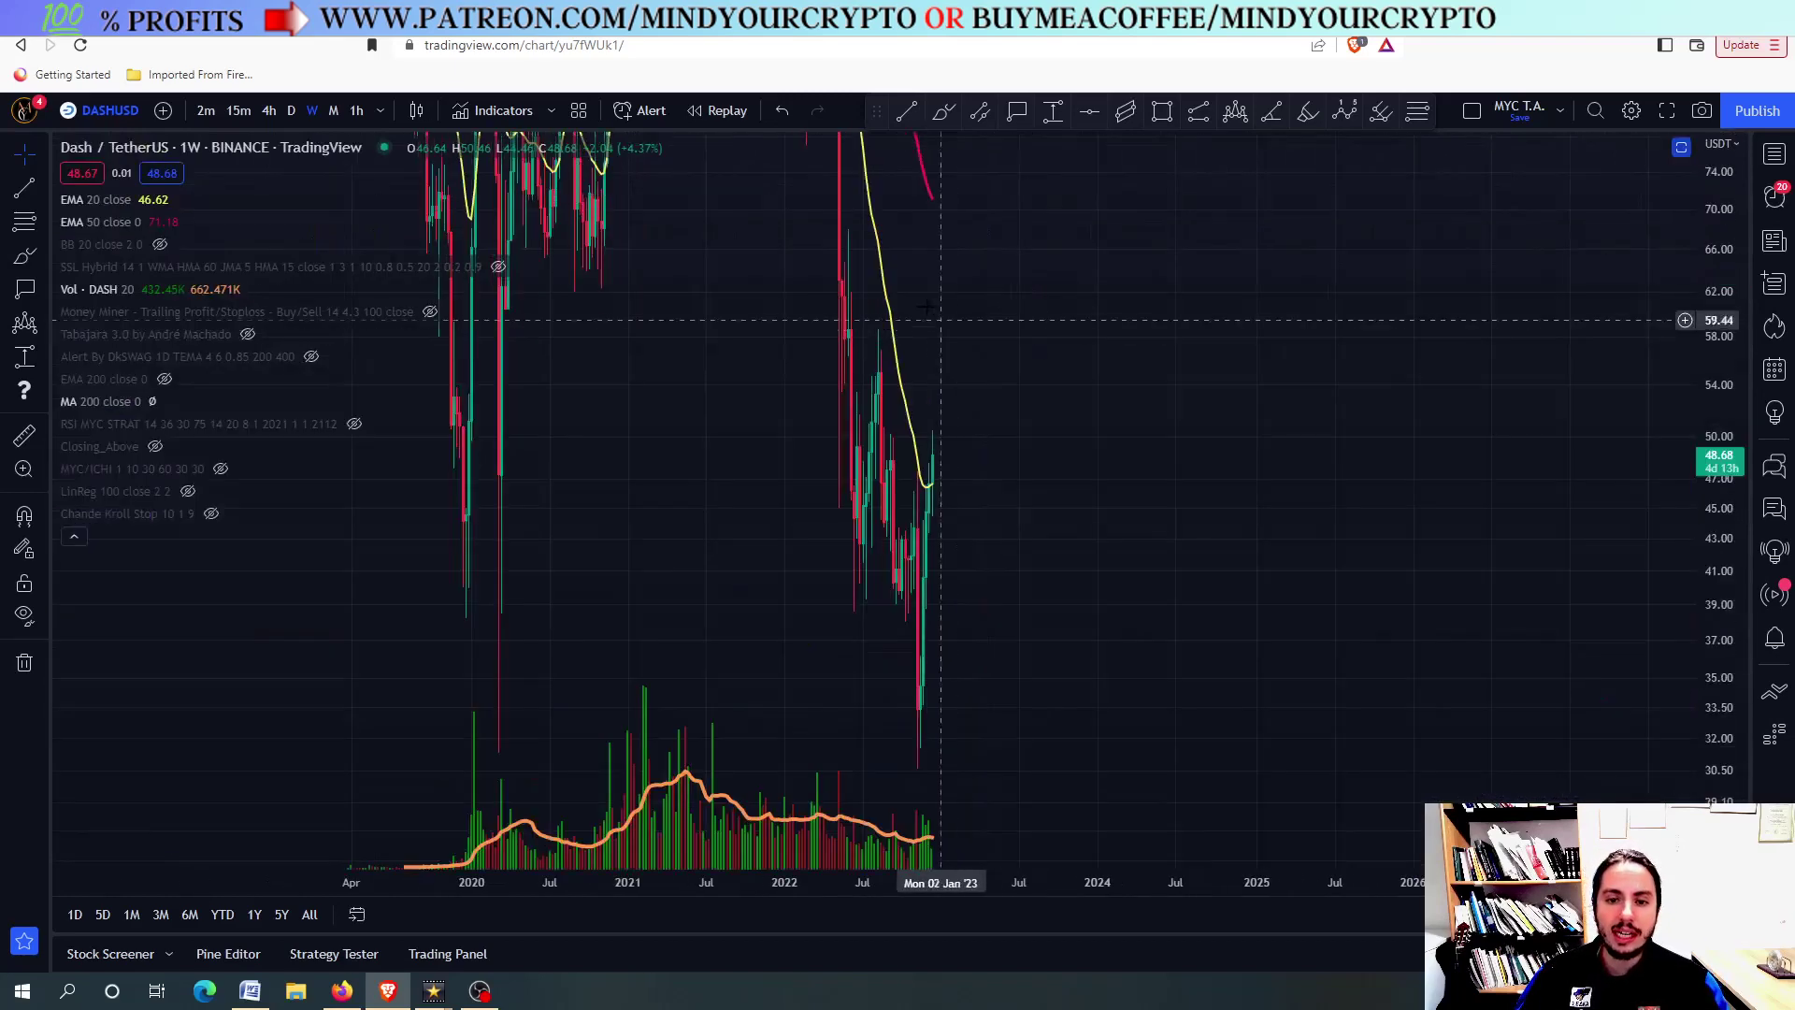
pyautogui.doubleClick(1726, 358)
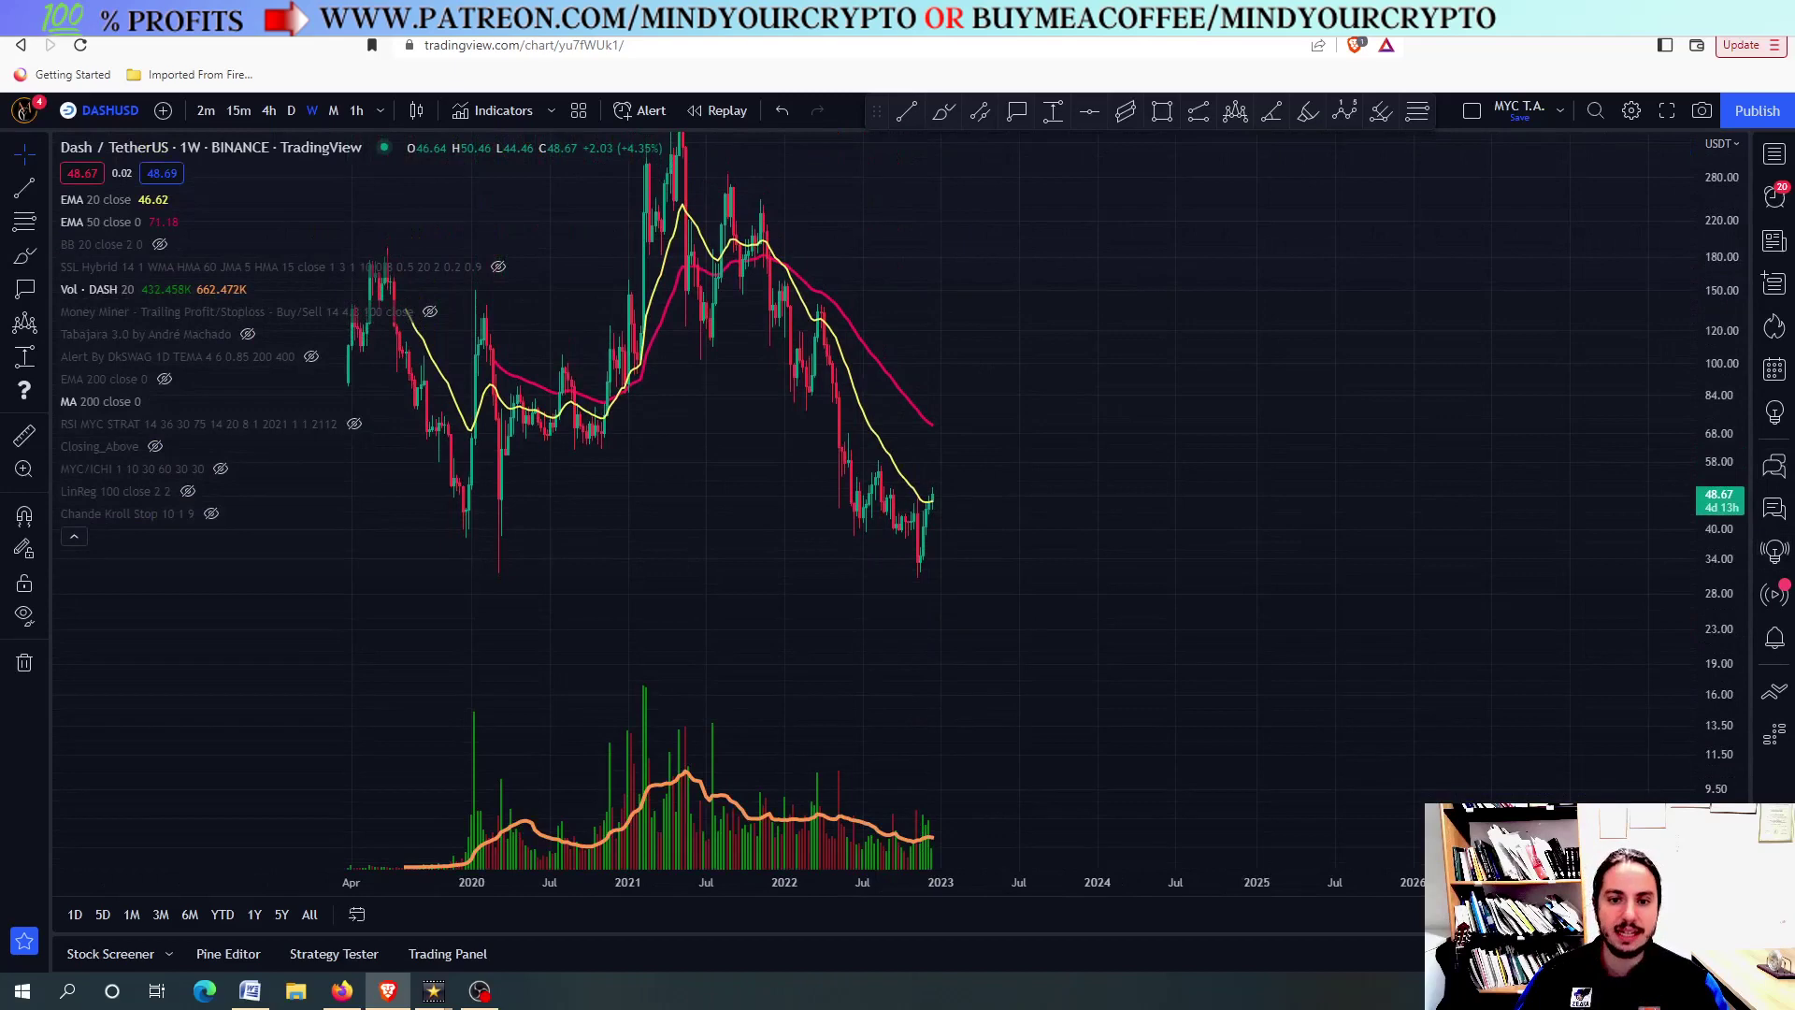
pyautogui.scroll(1, 1024, 393)
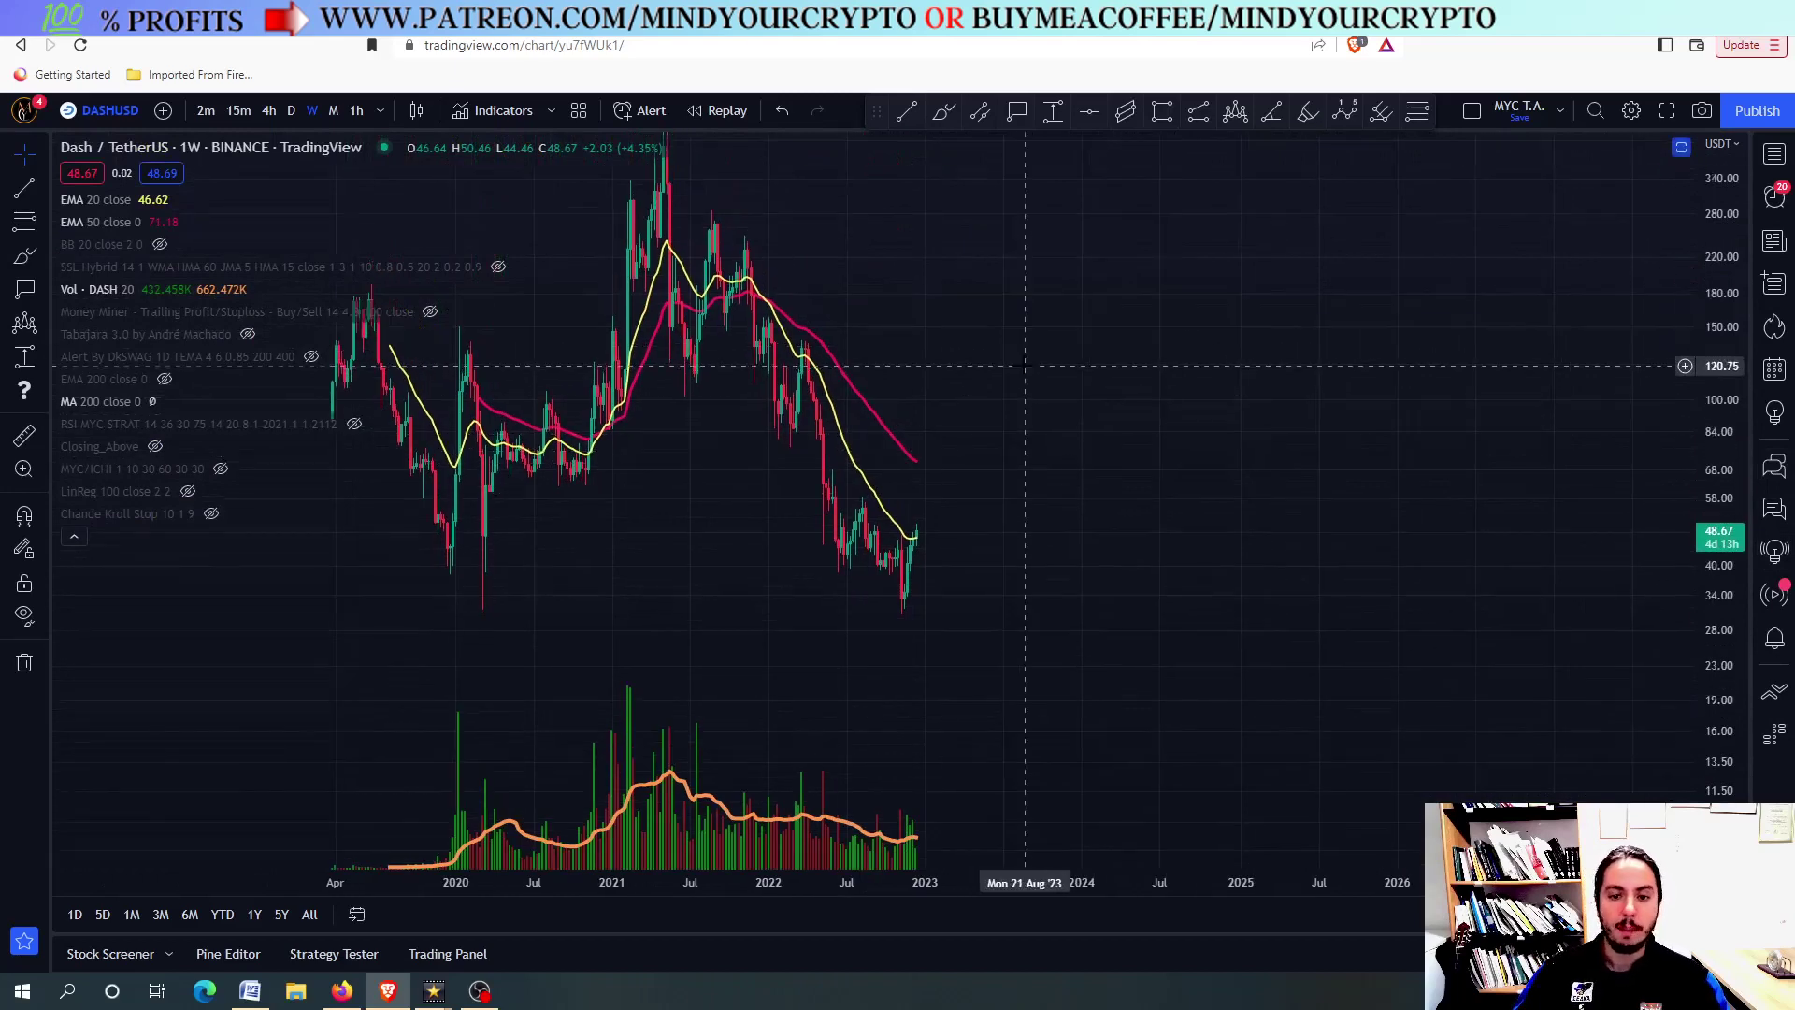
pyautogui.scroll(1, 897, 369)
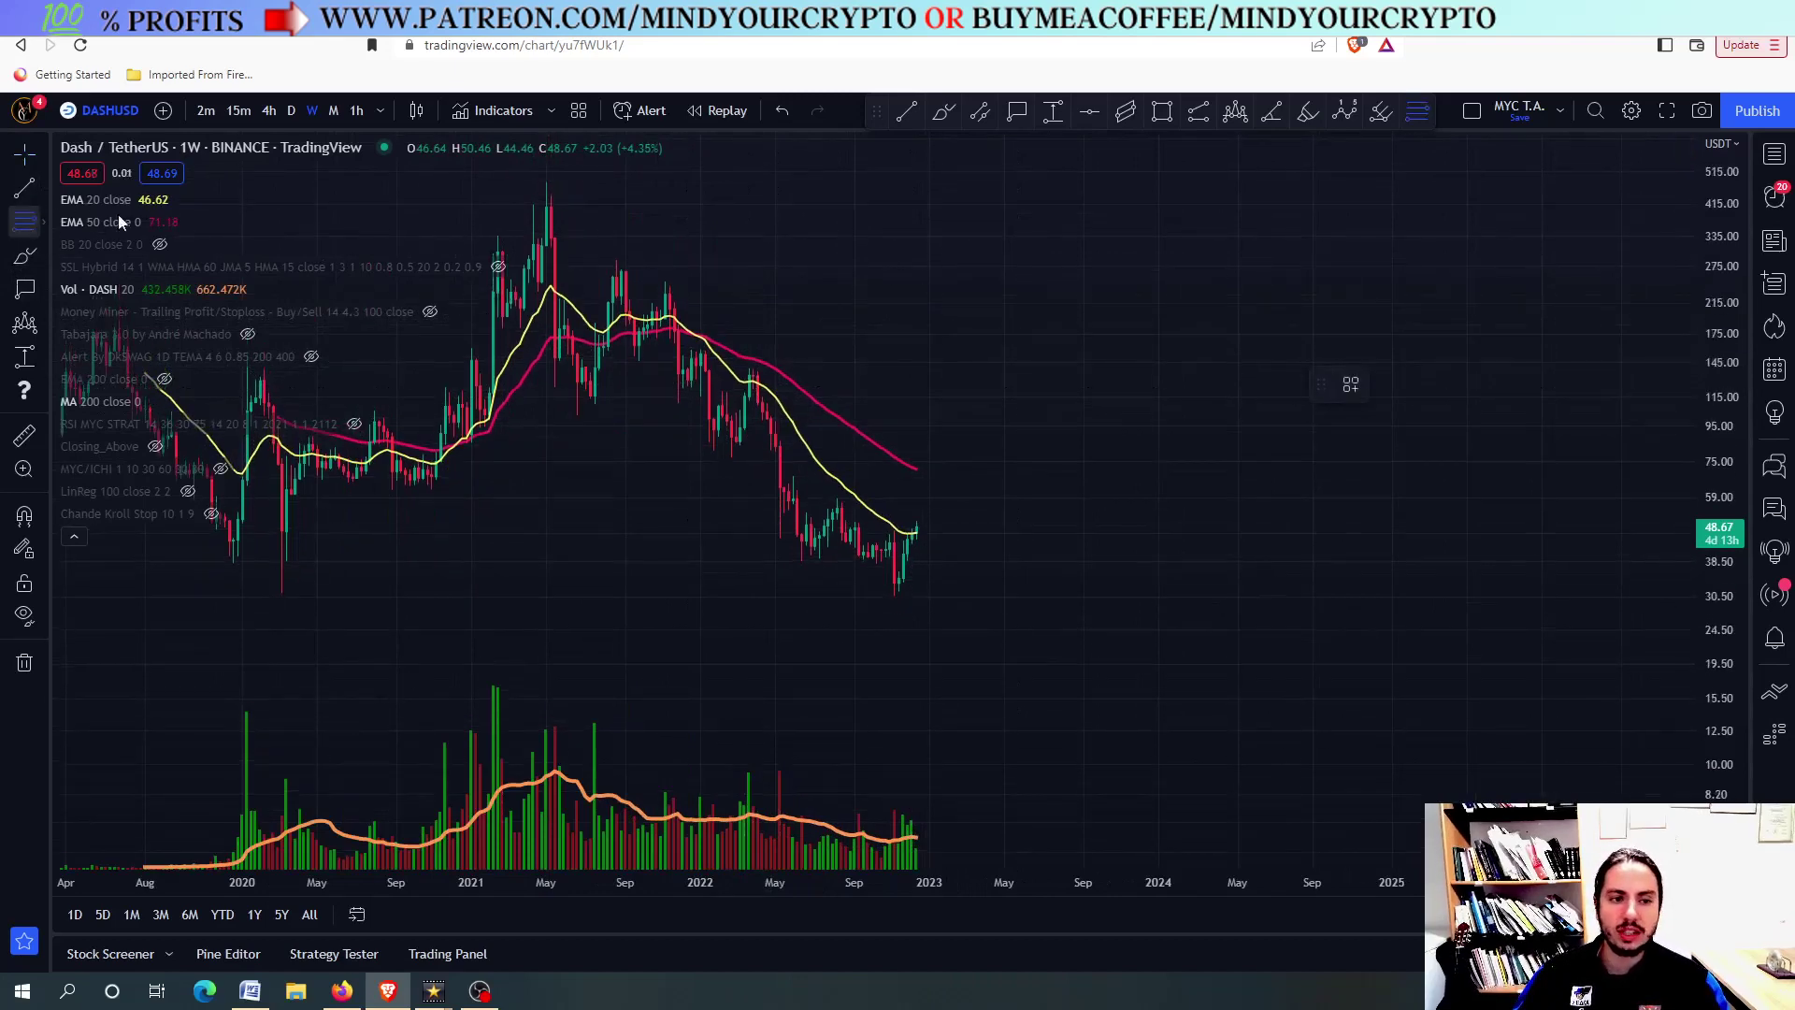
# Draw a fib retracement from the May '21 peak to the Nov '22 low
pyautogui.click(35, 221)
pyautogui.click(546, 182)
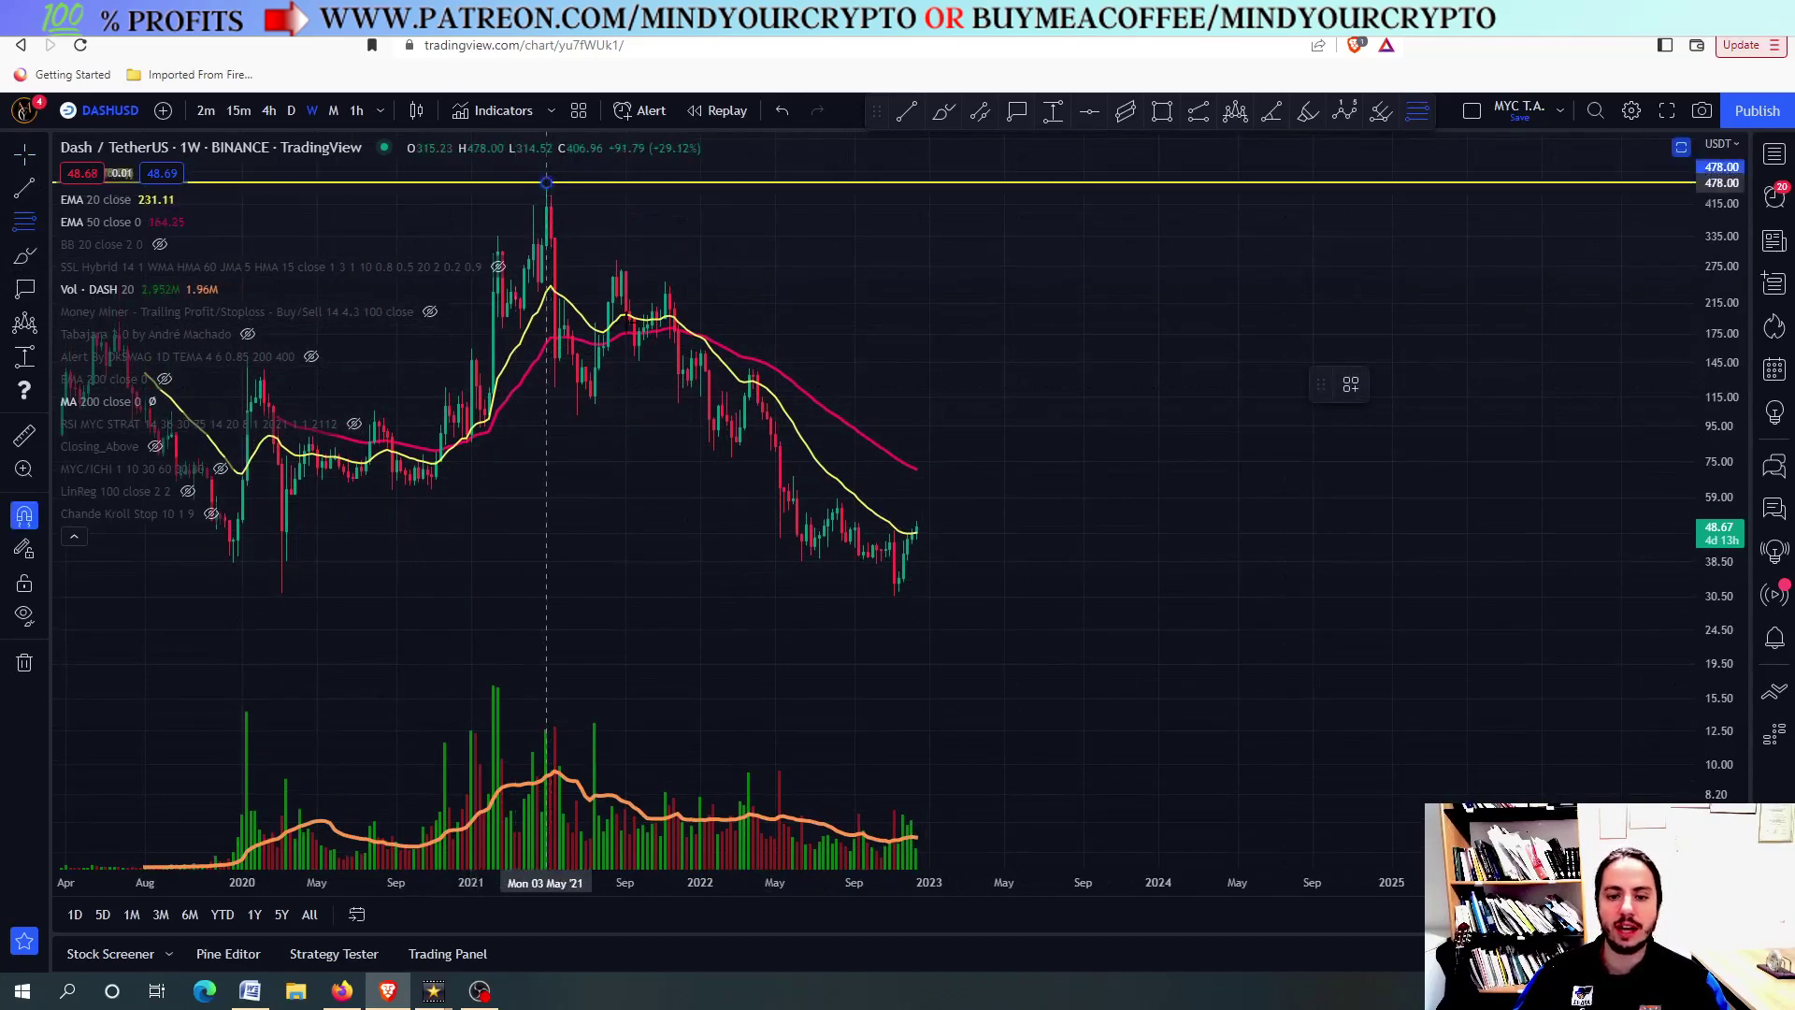
pyautogui.click(894, 606)
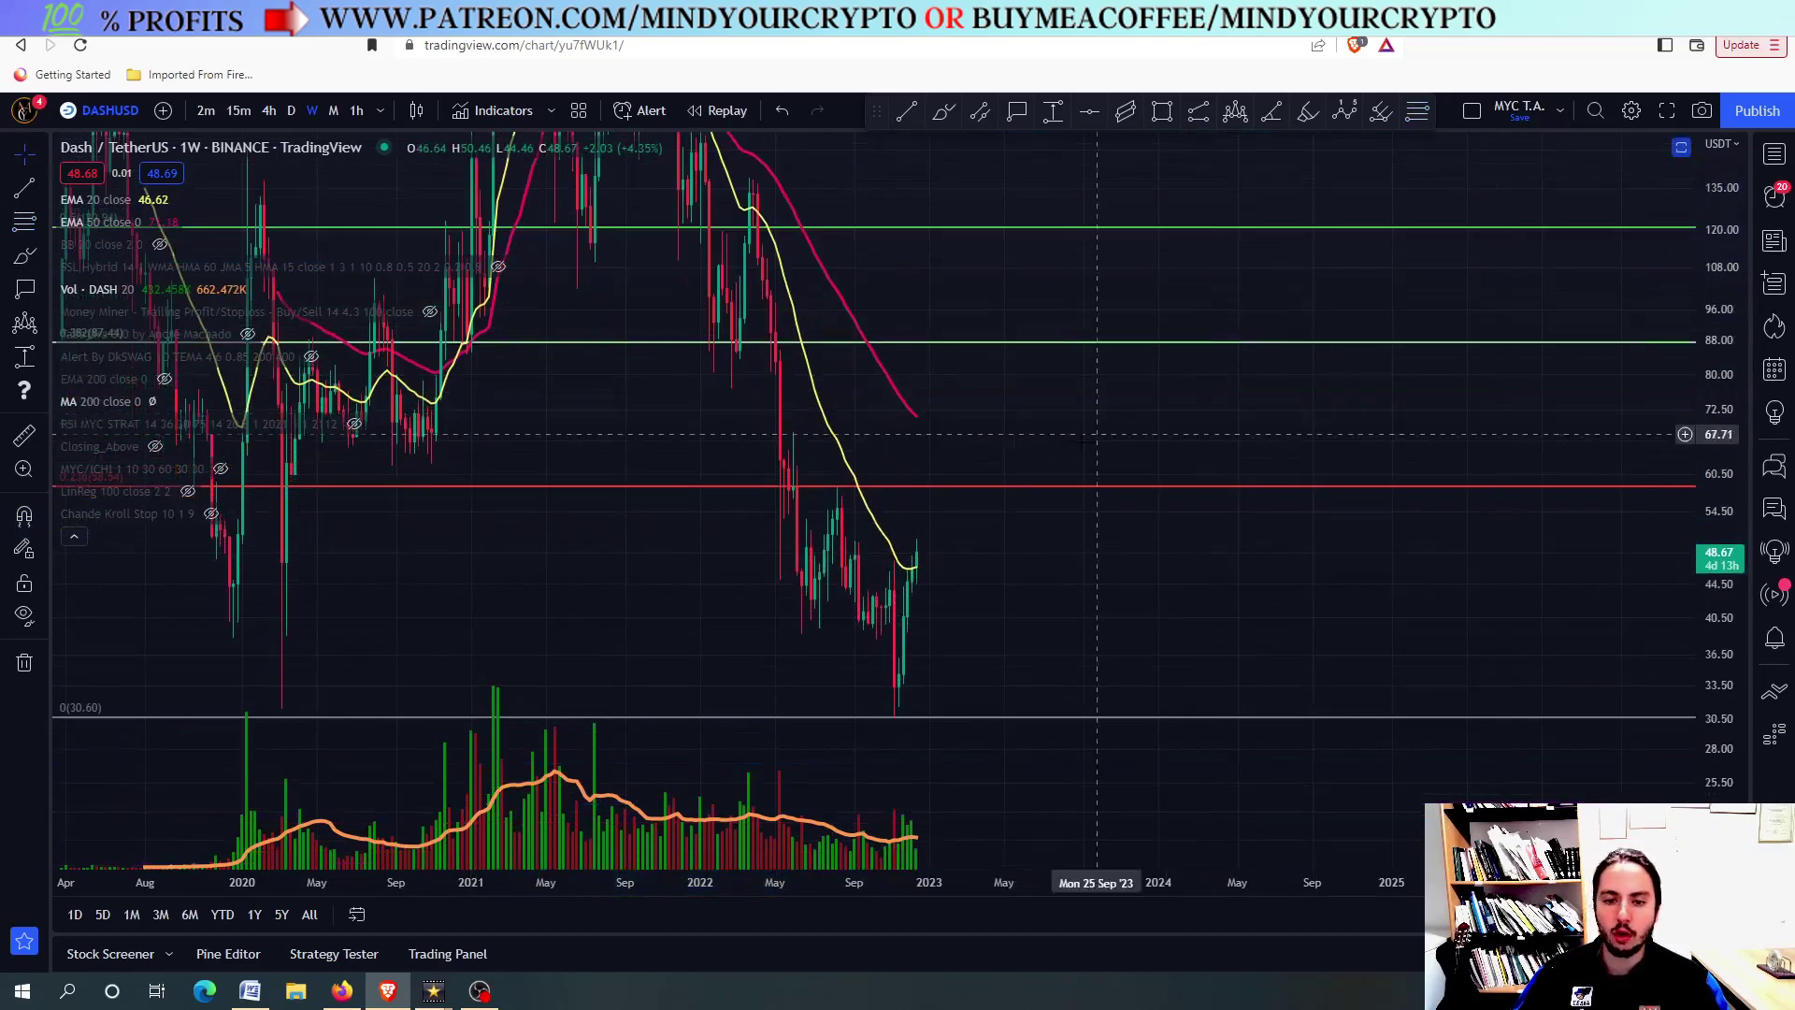
# Label the red resistance line with a 58.62 price note
pyautogui.hotkey('alt', 'n')
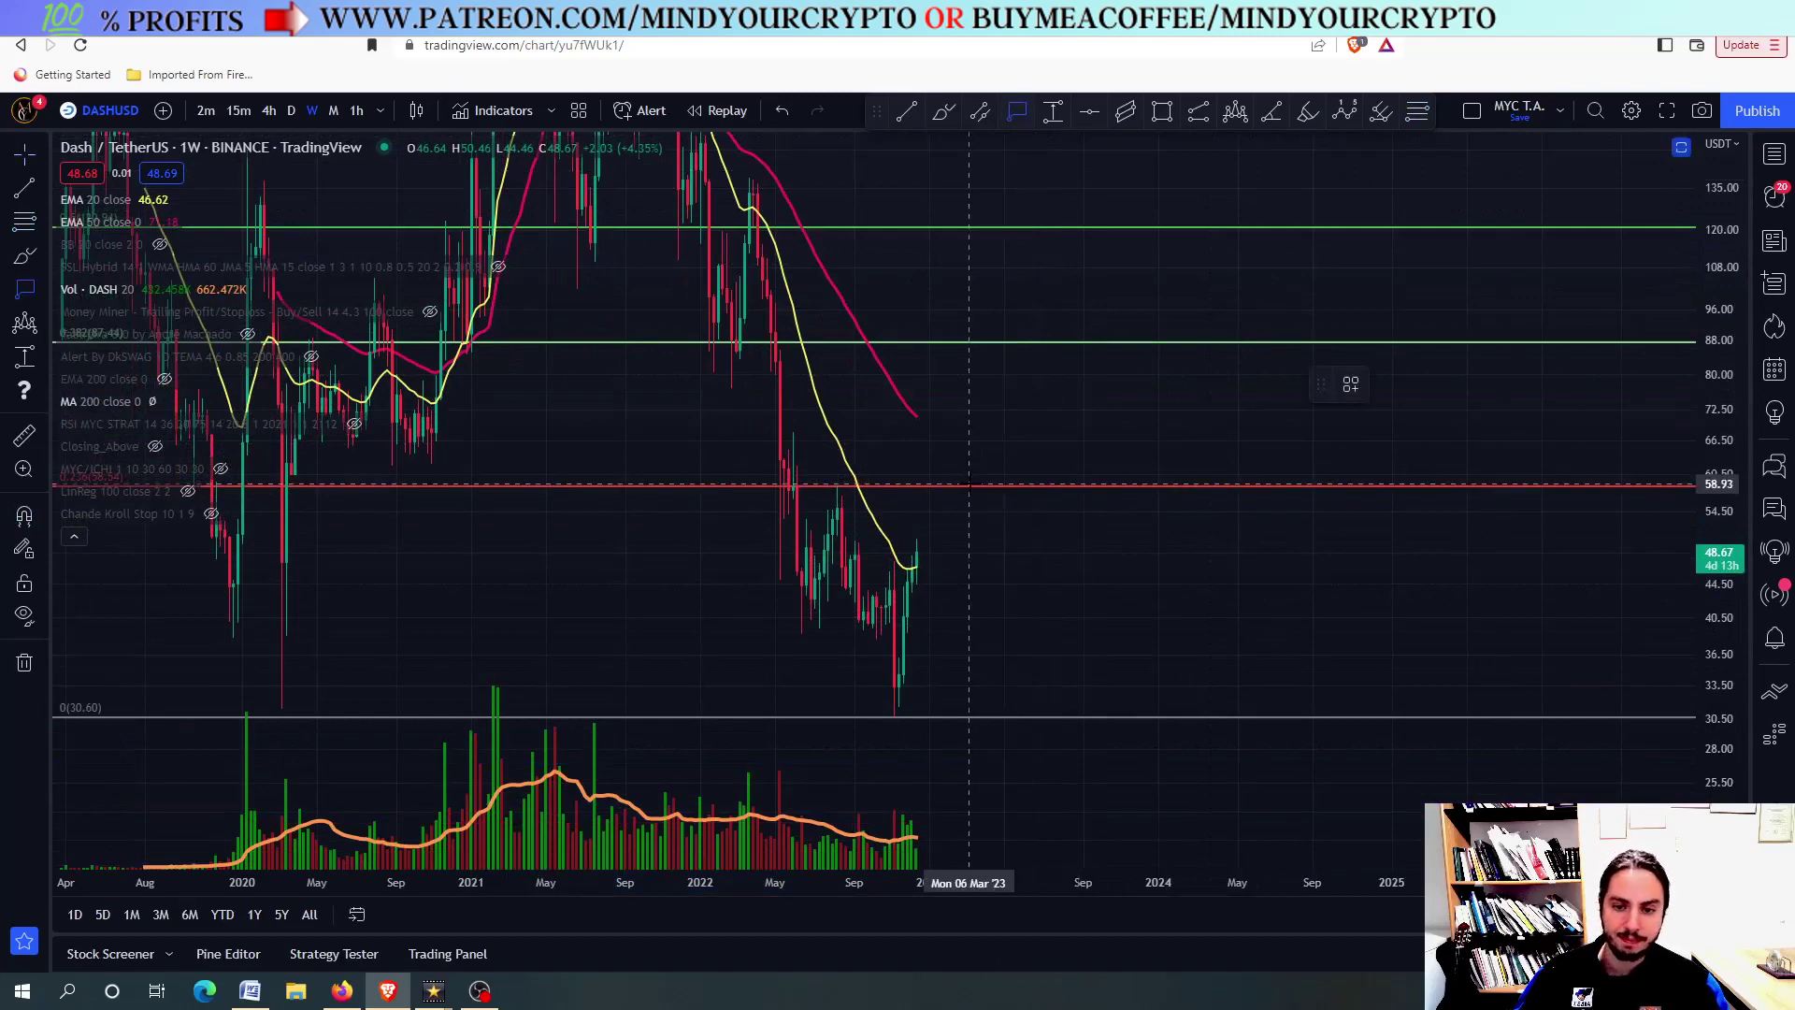
pyautogui.click(962, 483)
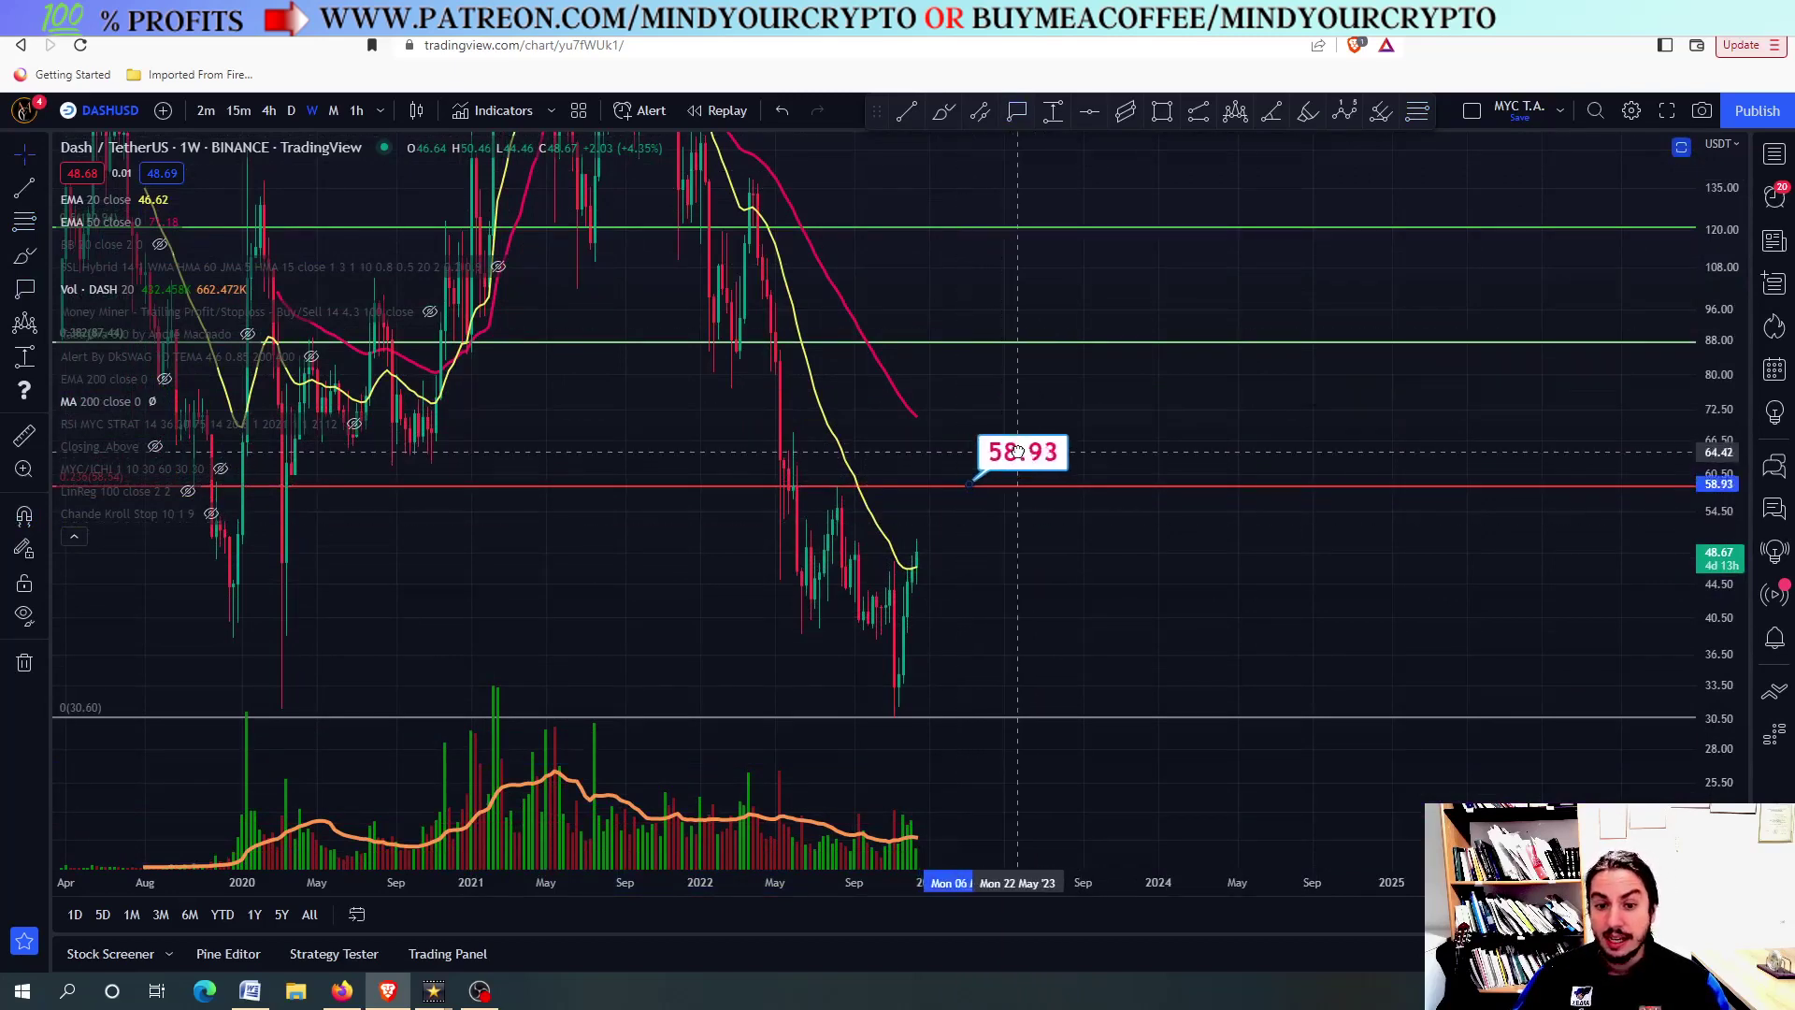
pyautogui.scroll(3, 902, 551)
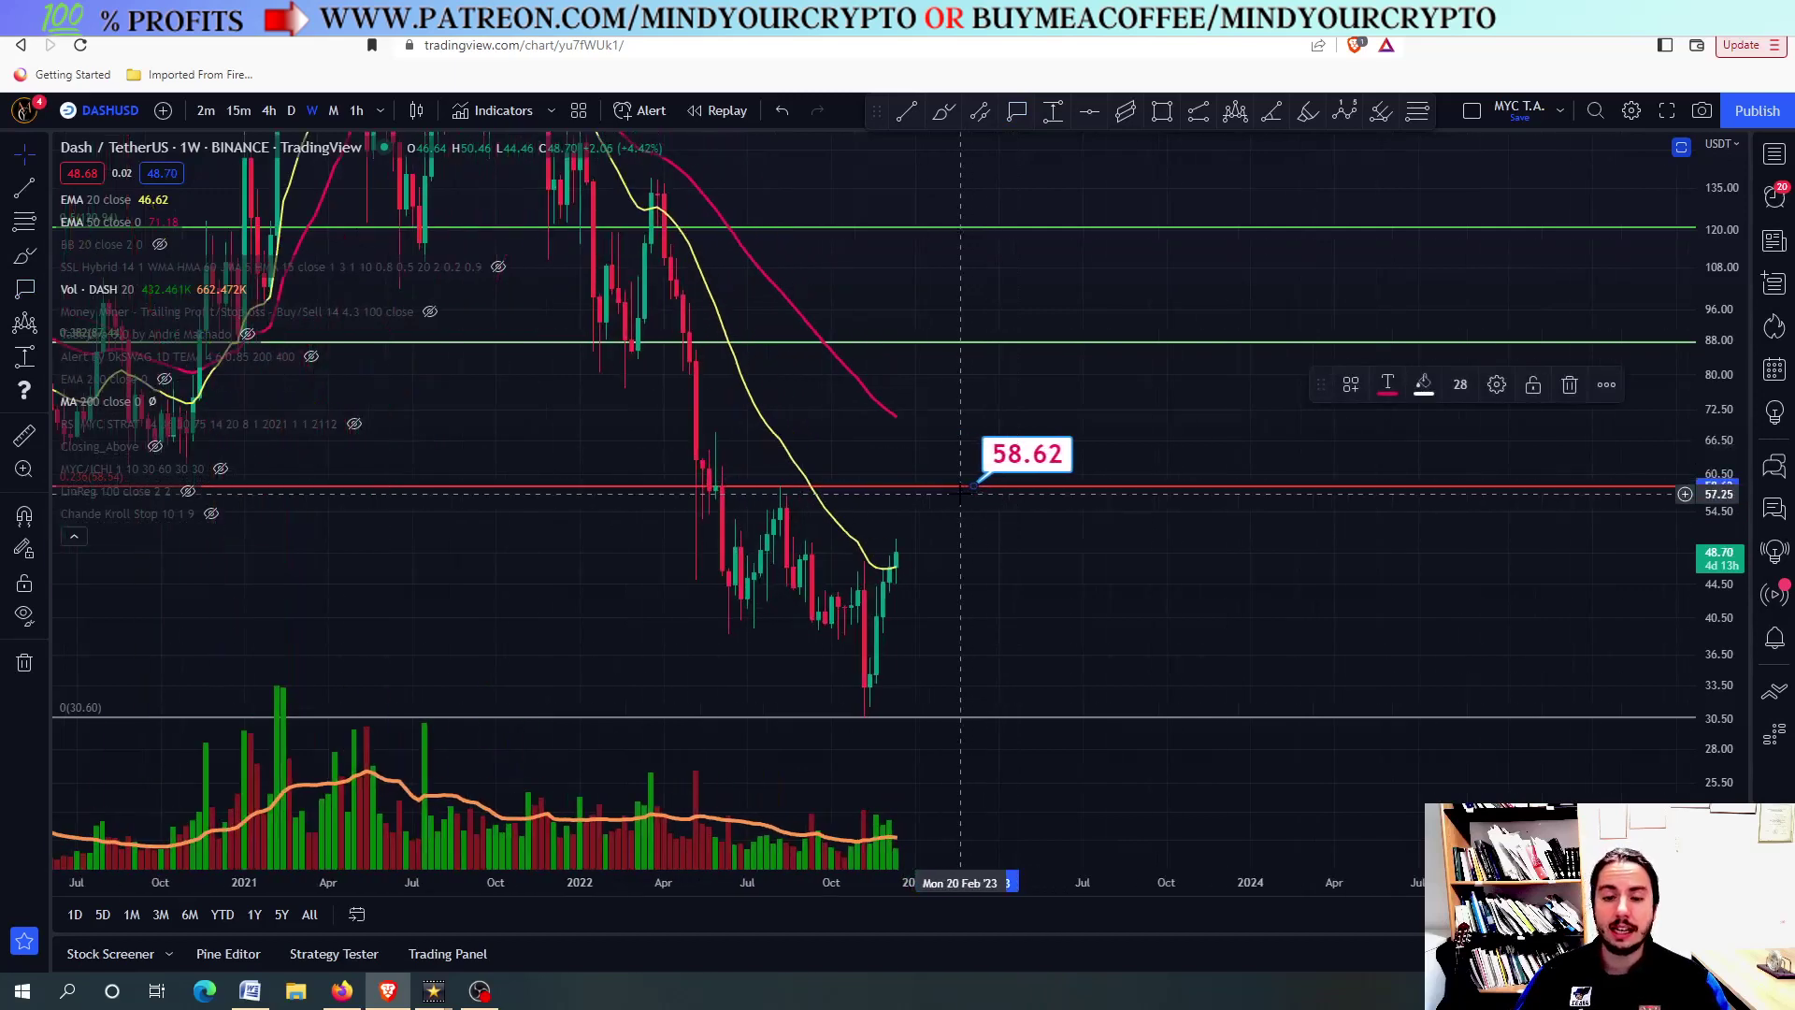
pyautogui.scroll(3, 902, 552)
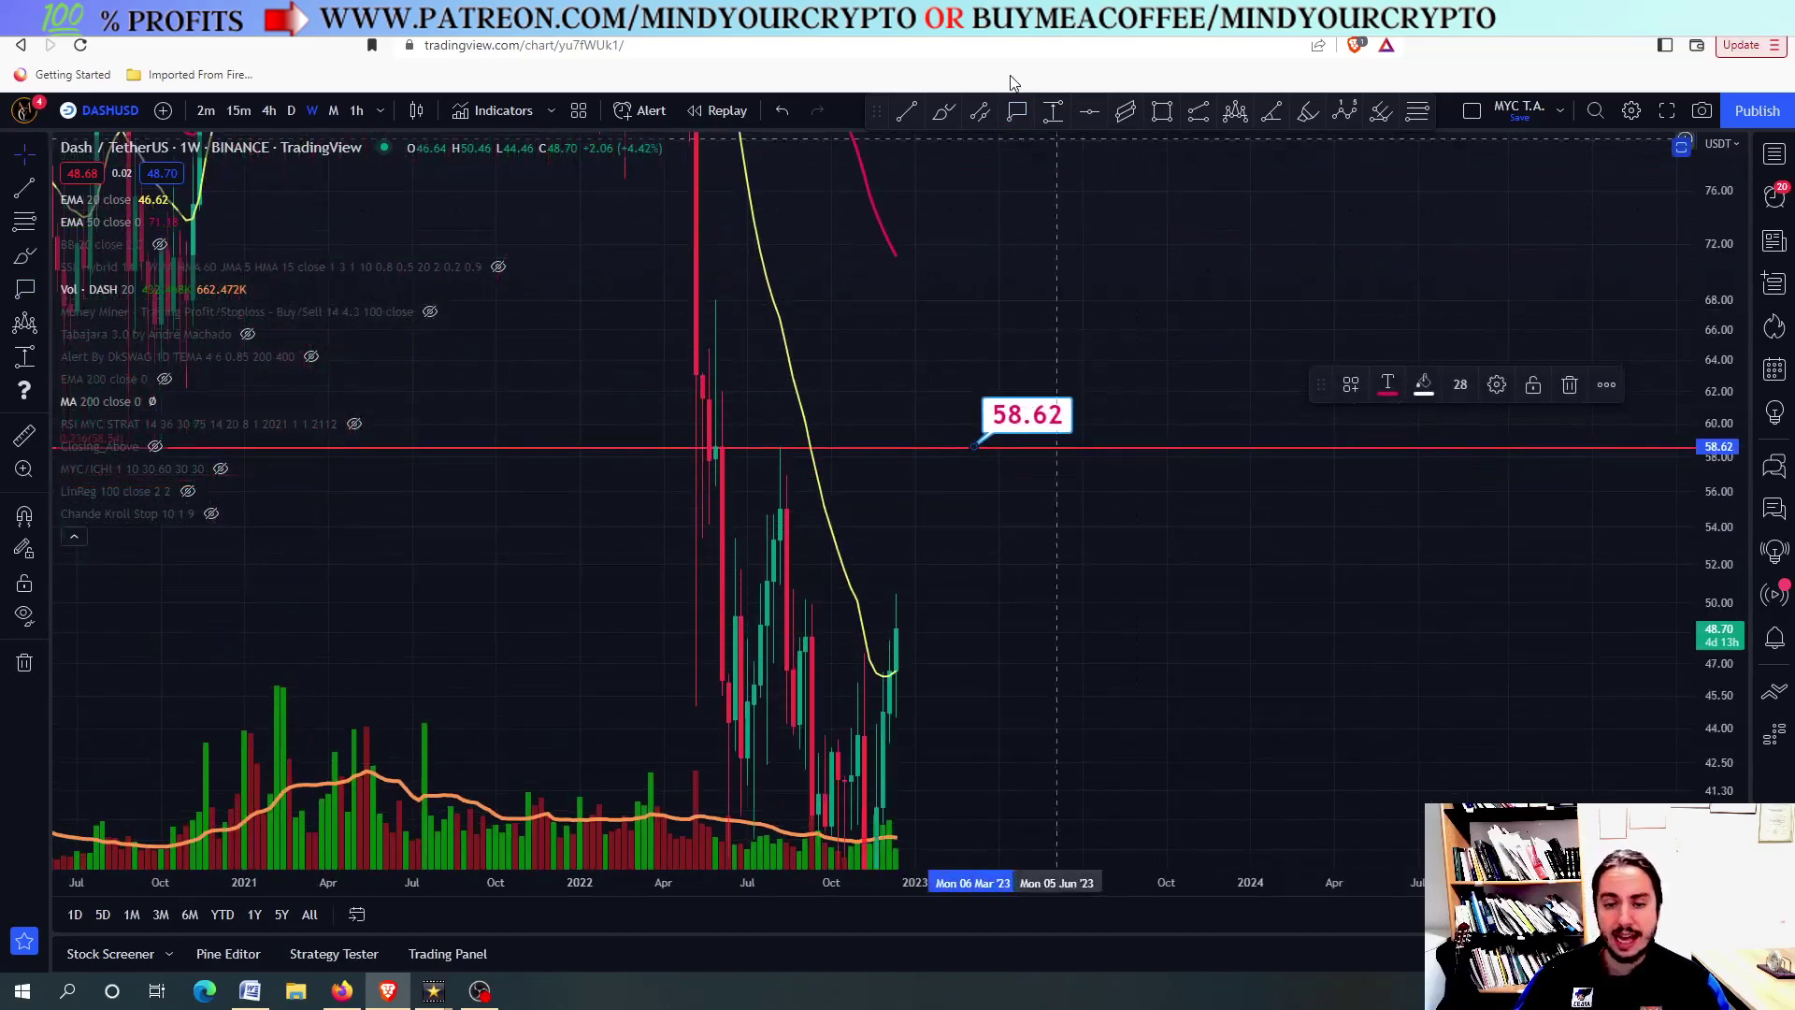
# Measure the price rise from the recent low up to the resistance line
pyautogui.click(1052, 114)
pyautogui.click(929, 627)
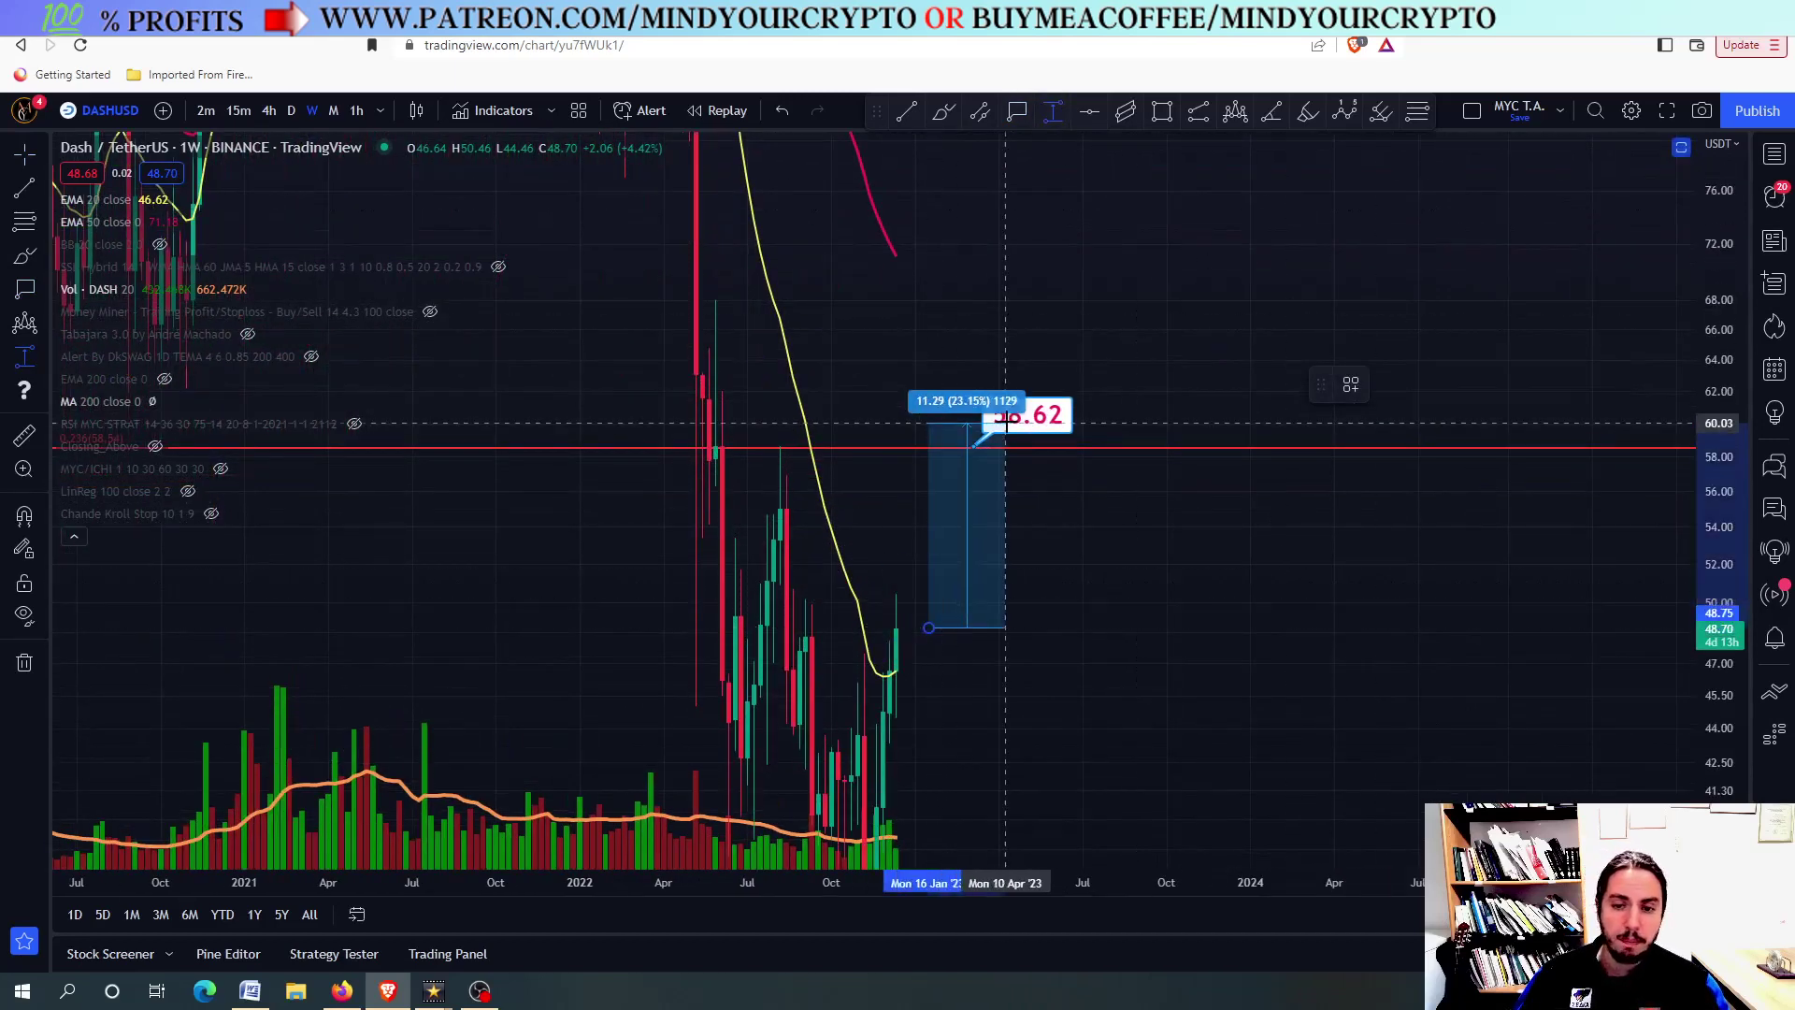
pyautogui.click(993, 445)
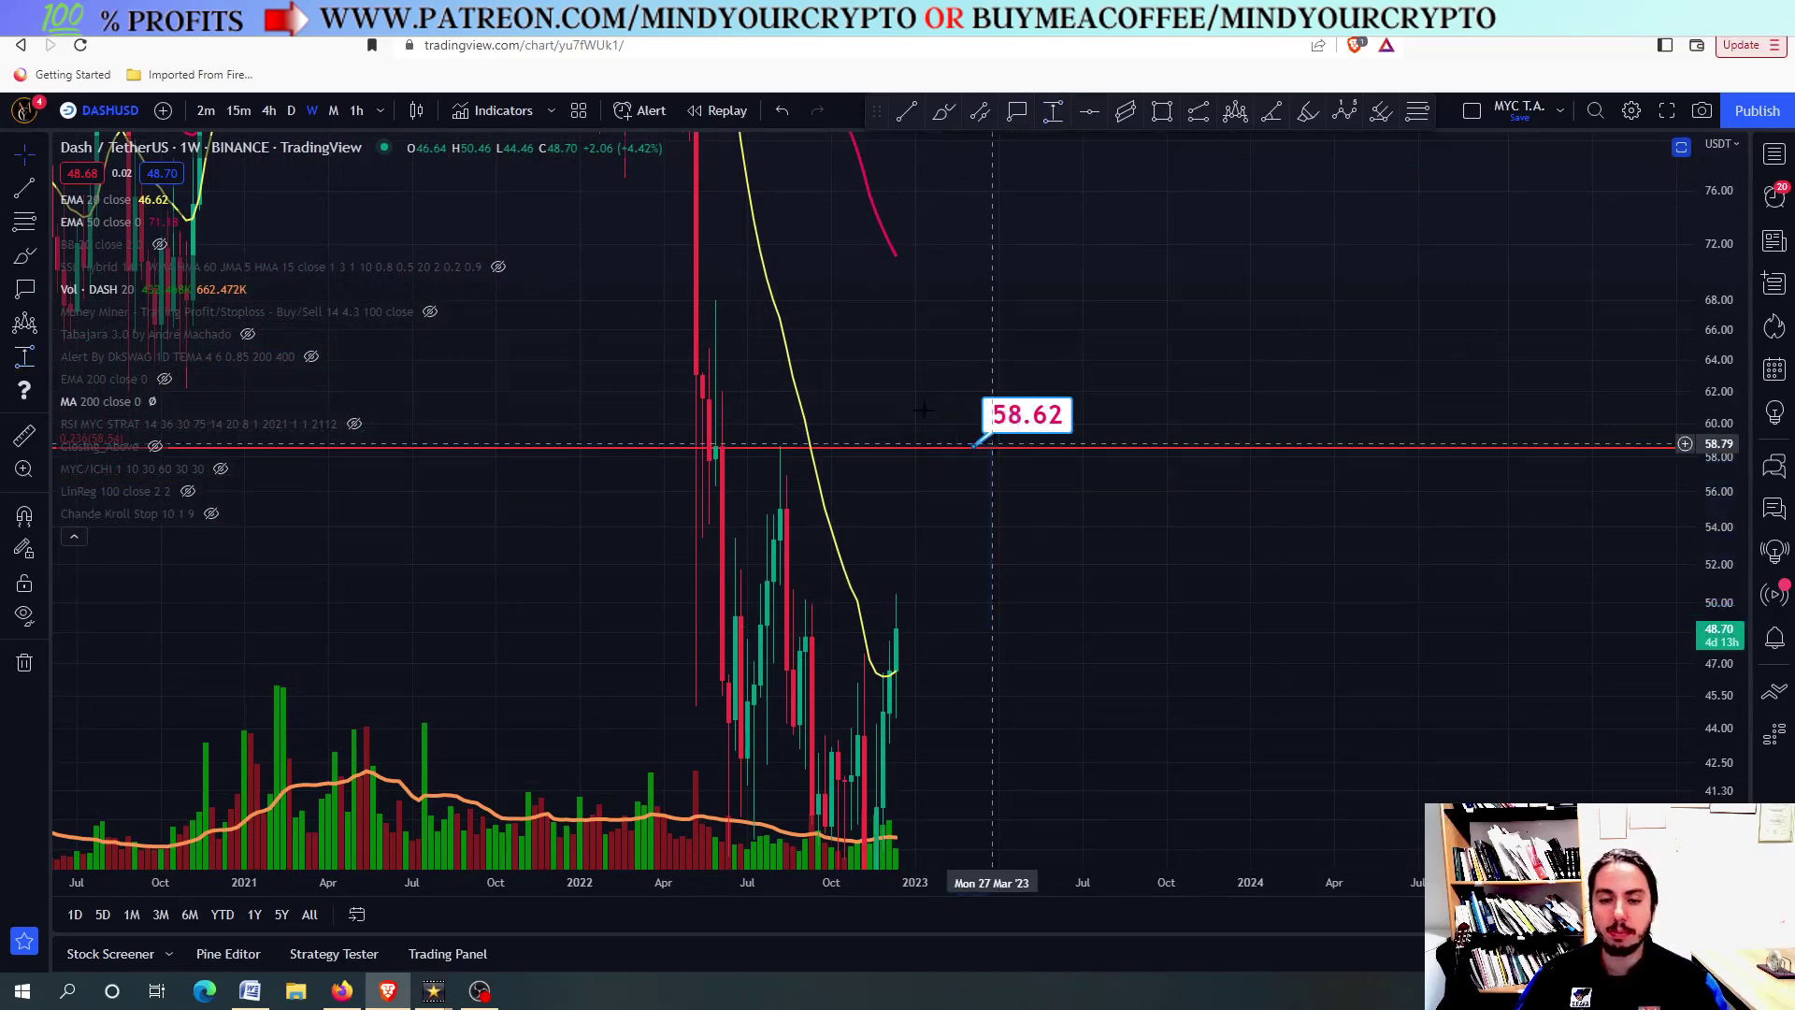
# Switch to 4h candles, maximize and restore the RSI pane, then maximize the price pane
pyautogui.click(270, 110)
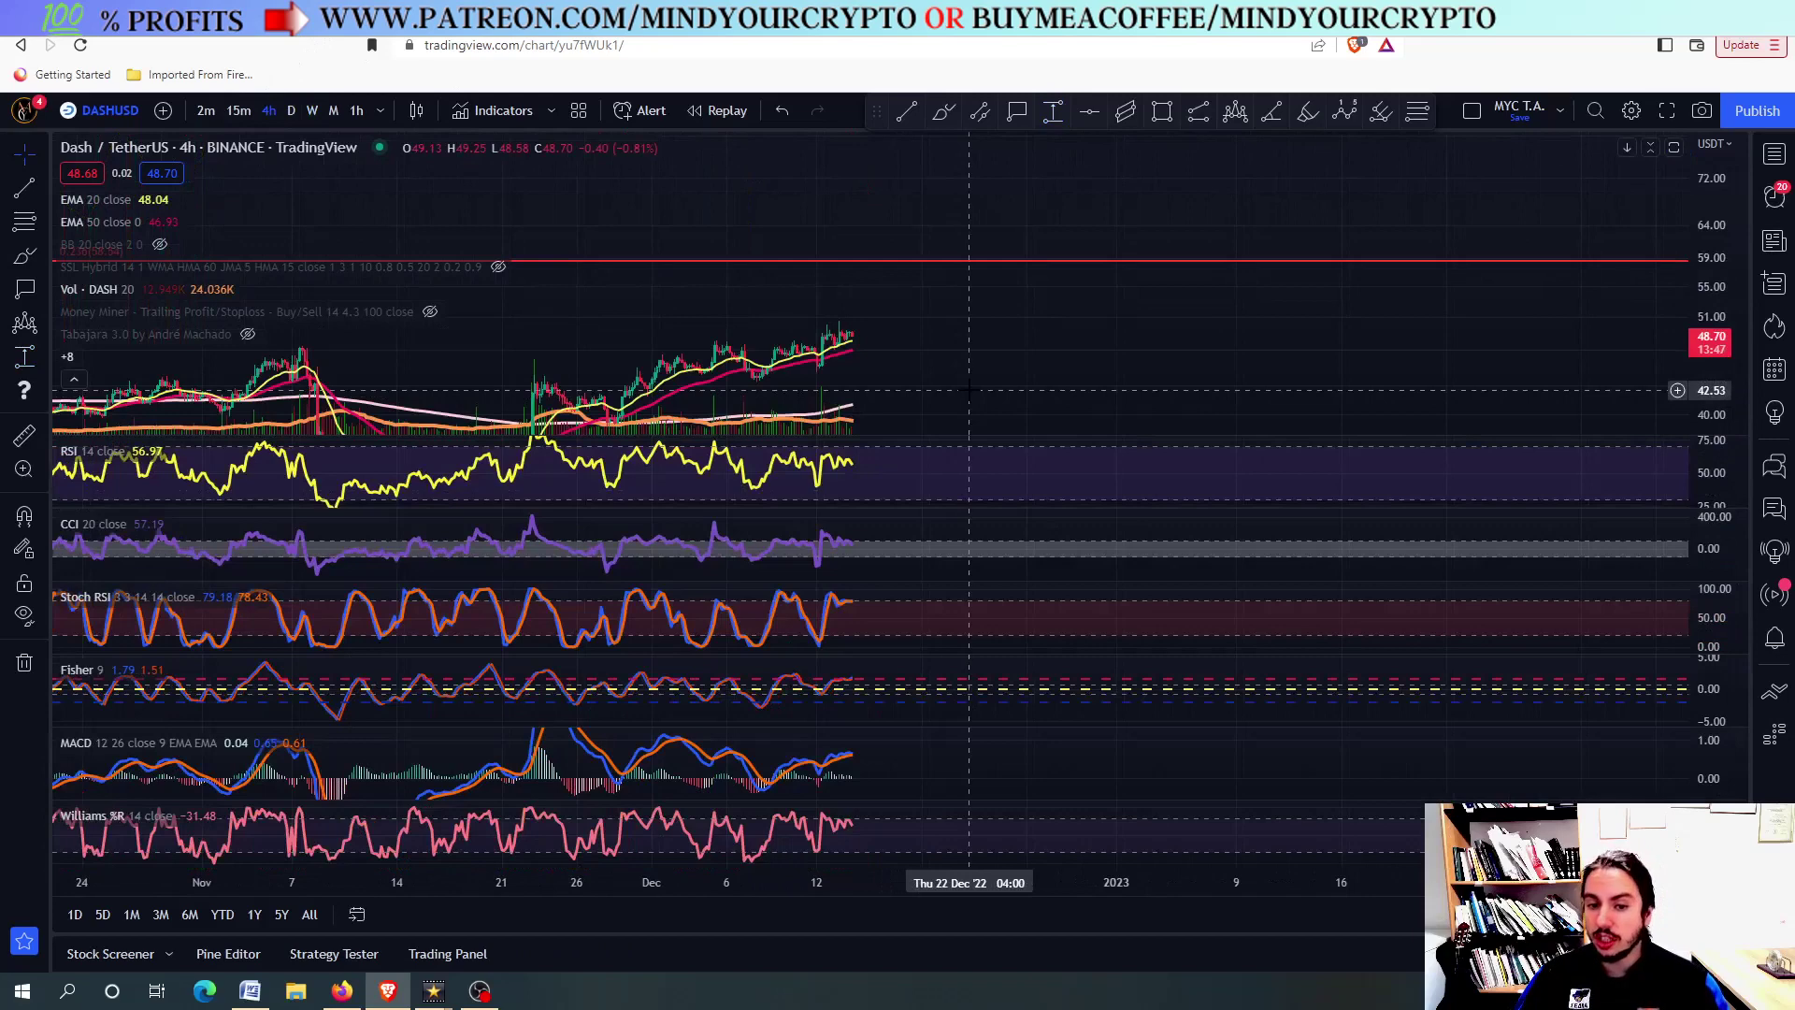
pyautogui.doubleClick(932, 480)
pyautogui.scroll(-3, 972, 393)
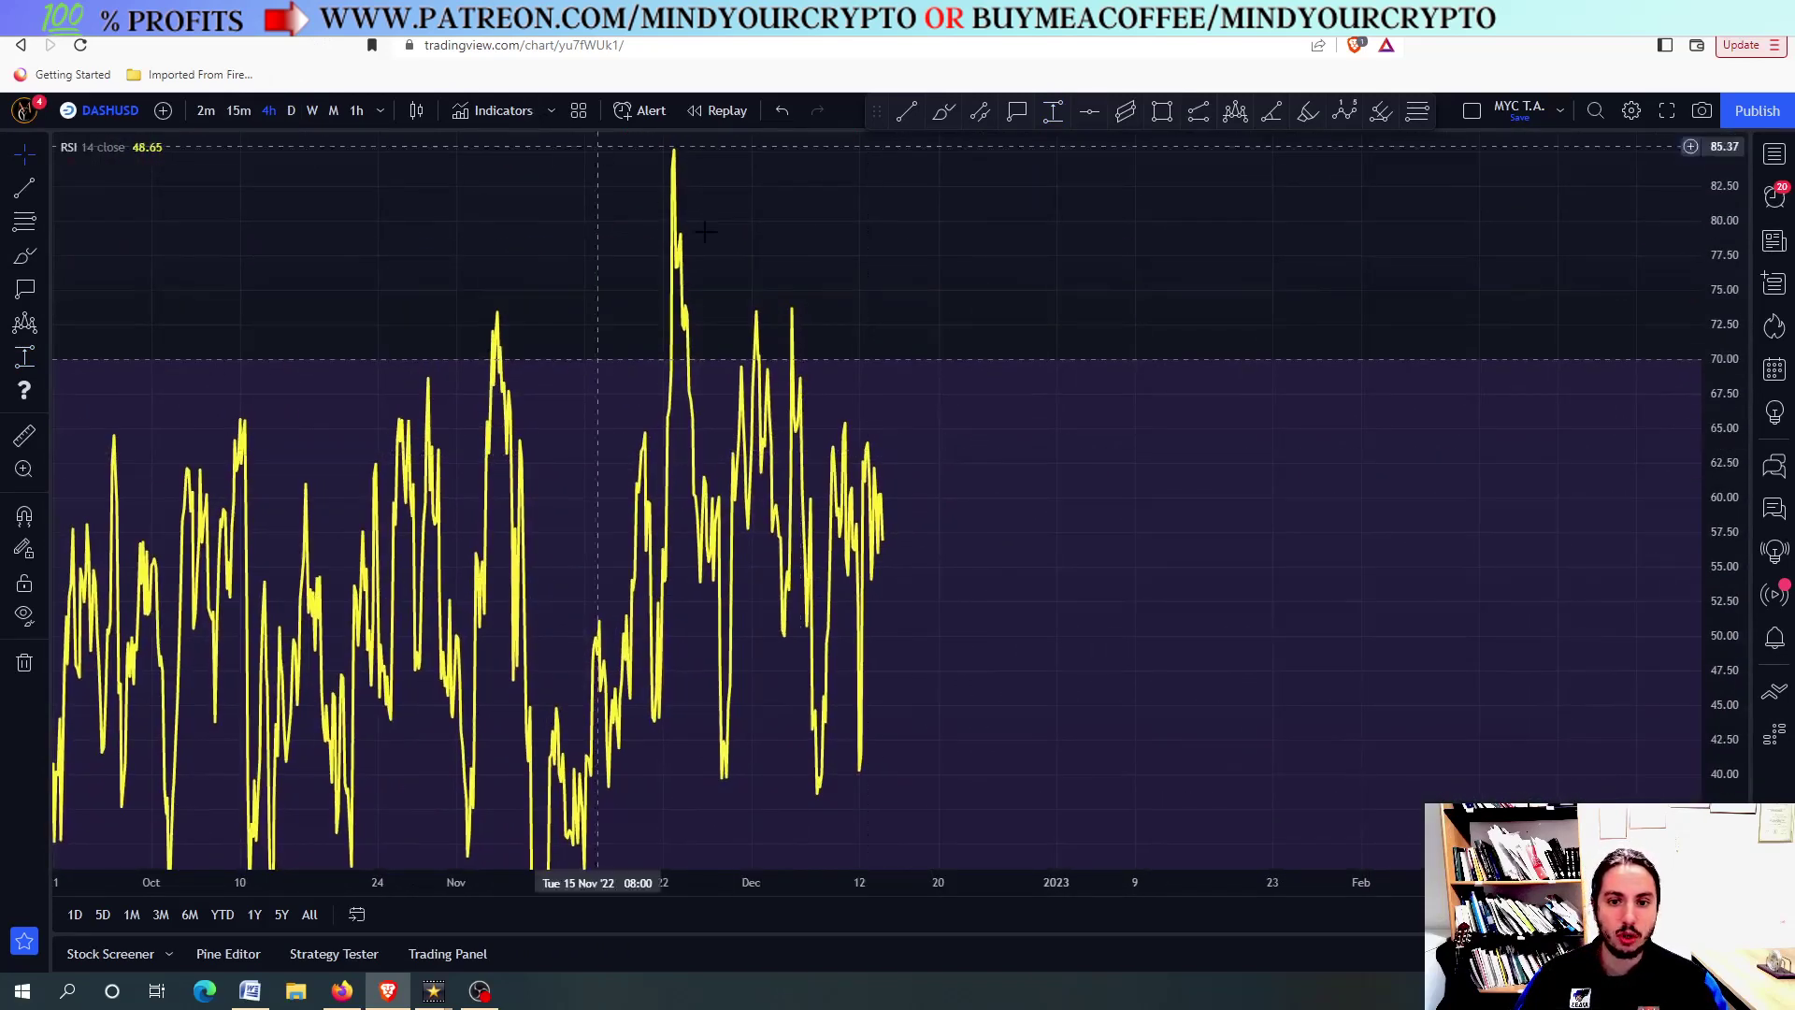
pyautogui.doubleClick(900, 406)
pyautogui.doubleClick(900, 405)
pyautogui.scroll(3, 903, 394)
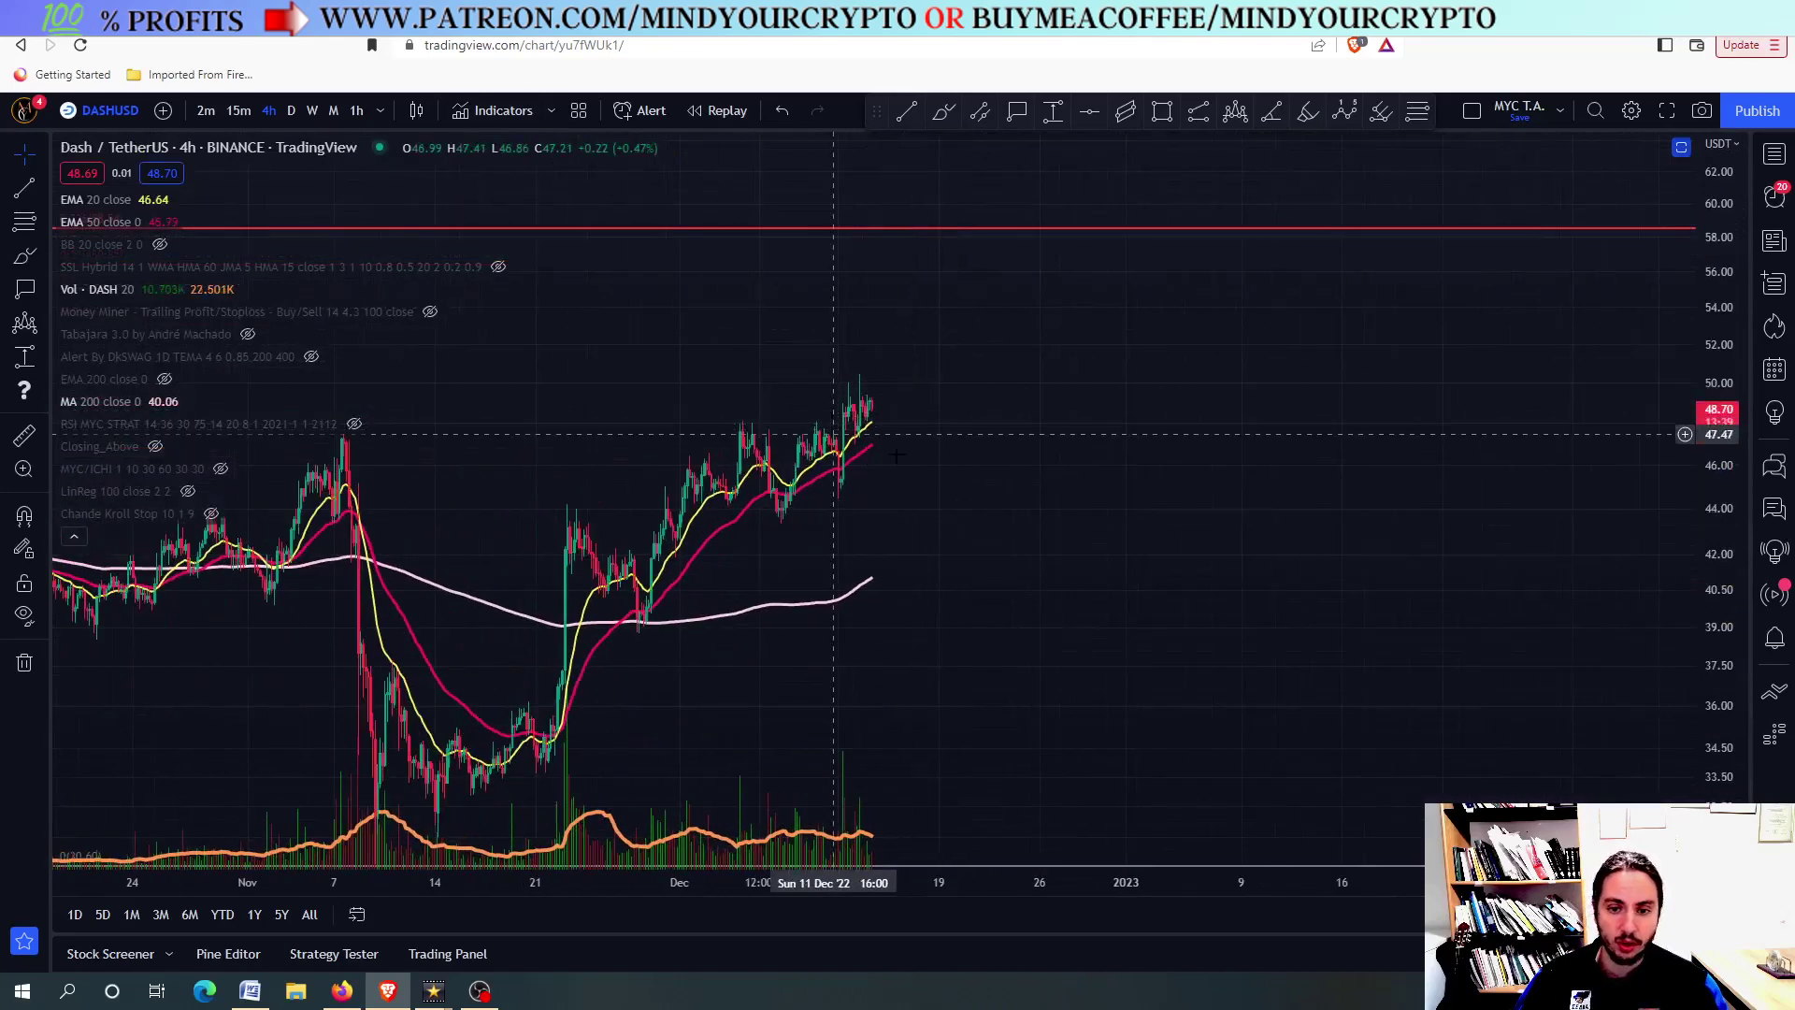
# Zoom around the 4-hour chart, then move DASH/USDT to daily (D) candles
pyautogui.scroll(1, 824, 394)
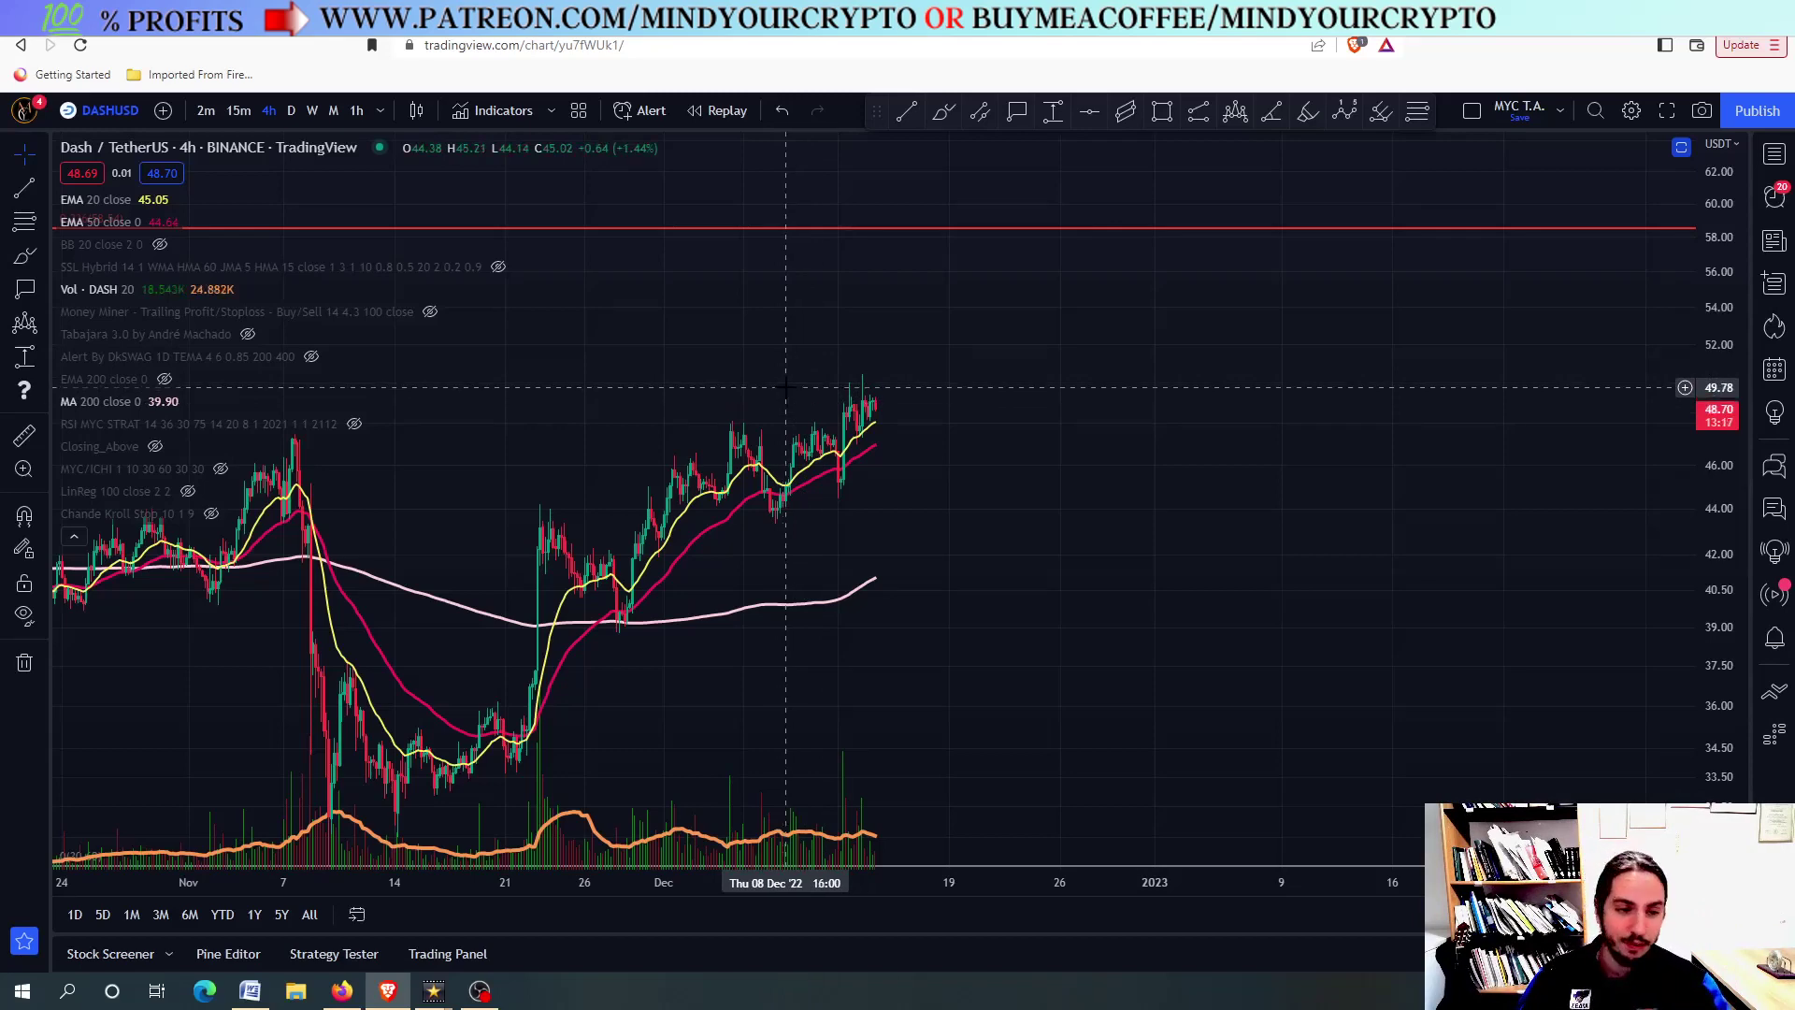
pyautogui.scroll(-3, 785, 386)
pyautogui.click(288, 118)
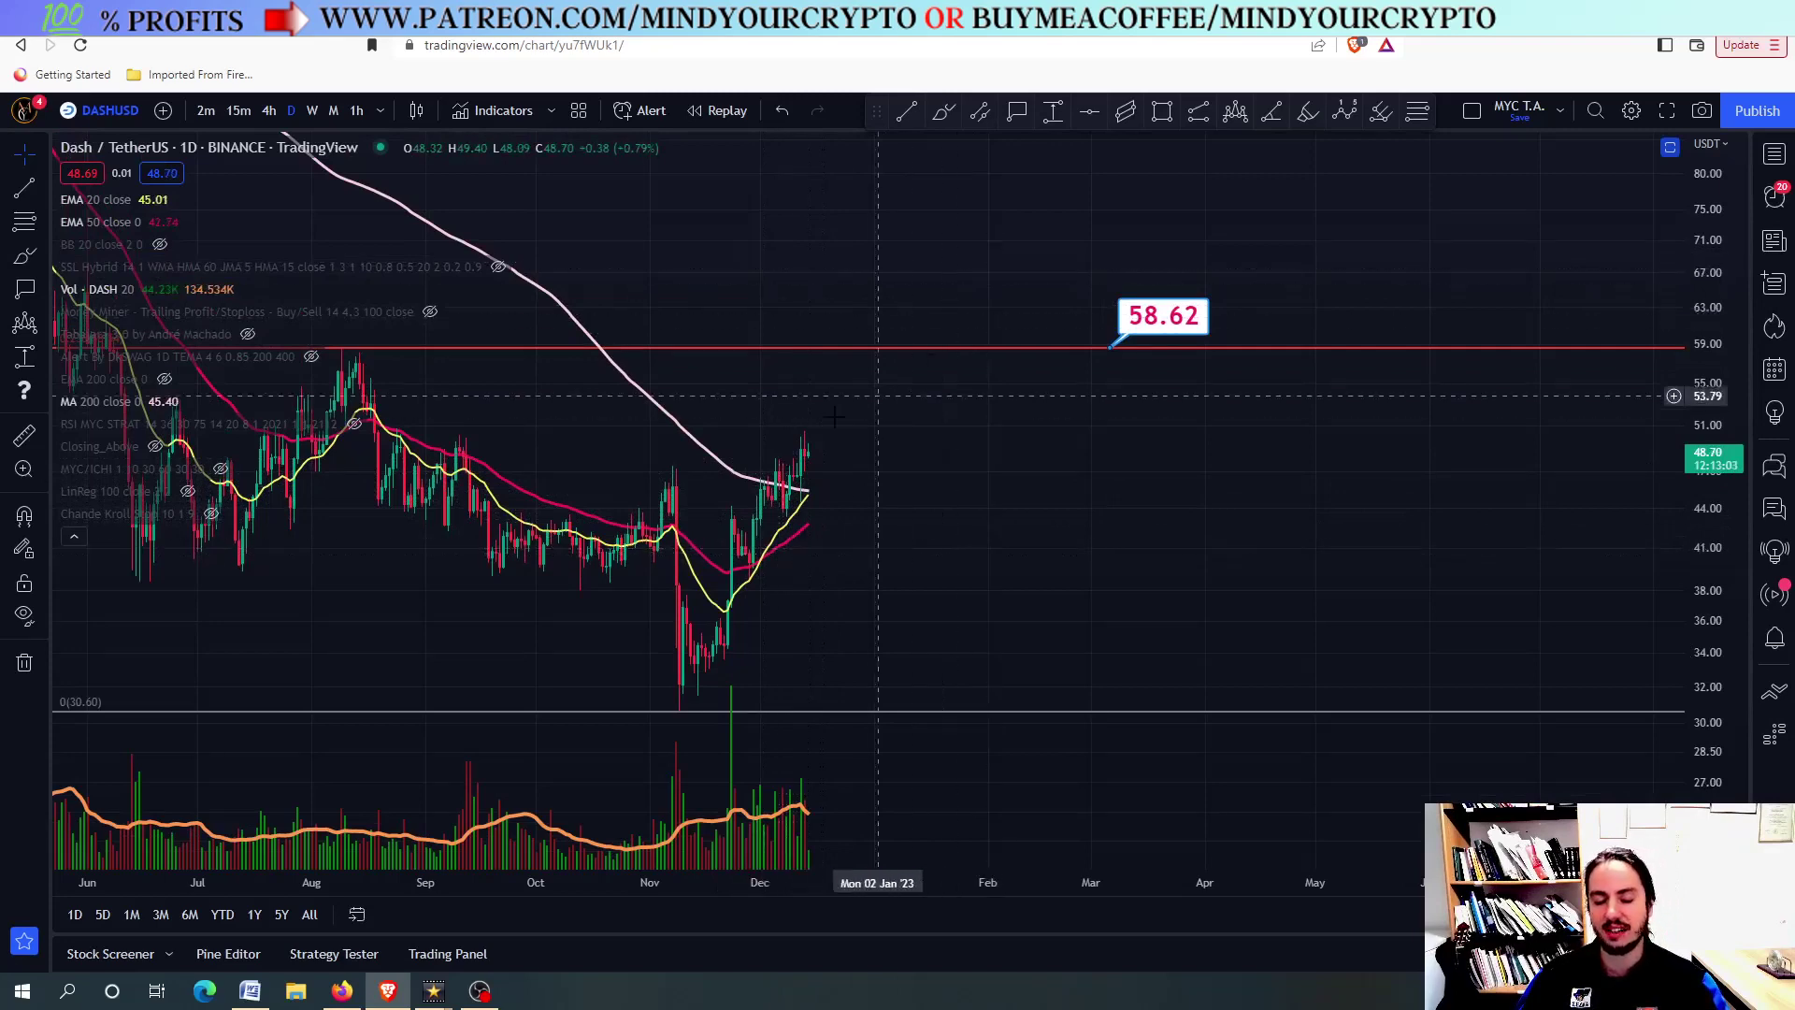
# Sketch a brush projection curve from the latest daily candle up to the 58.62 line
pyautogui.scroll(-2, 757, 458)
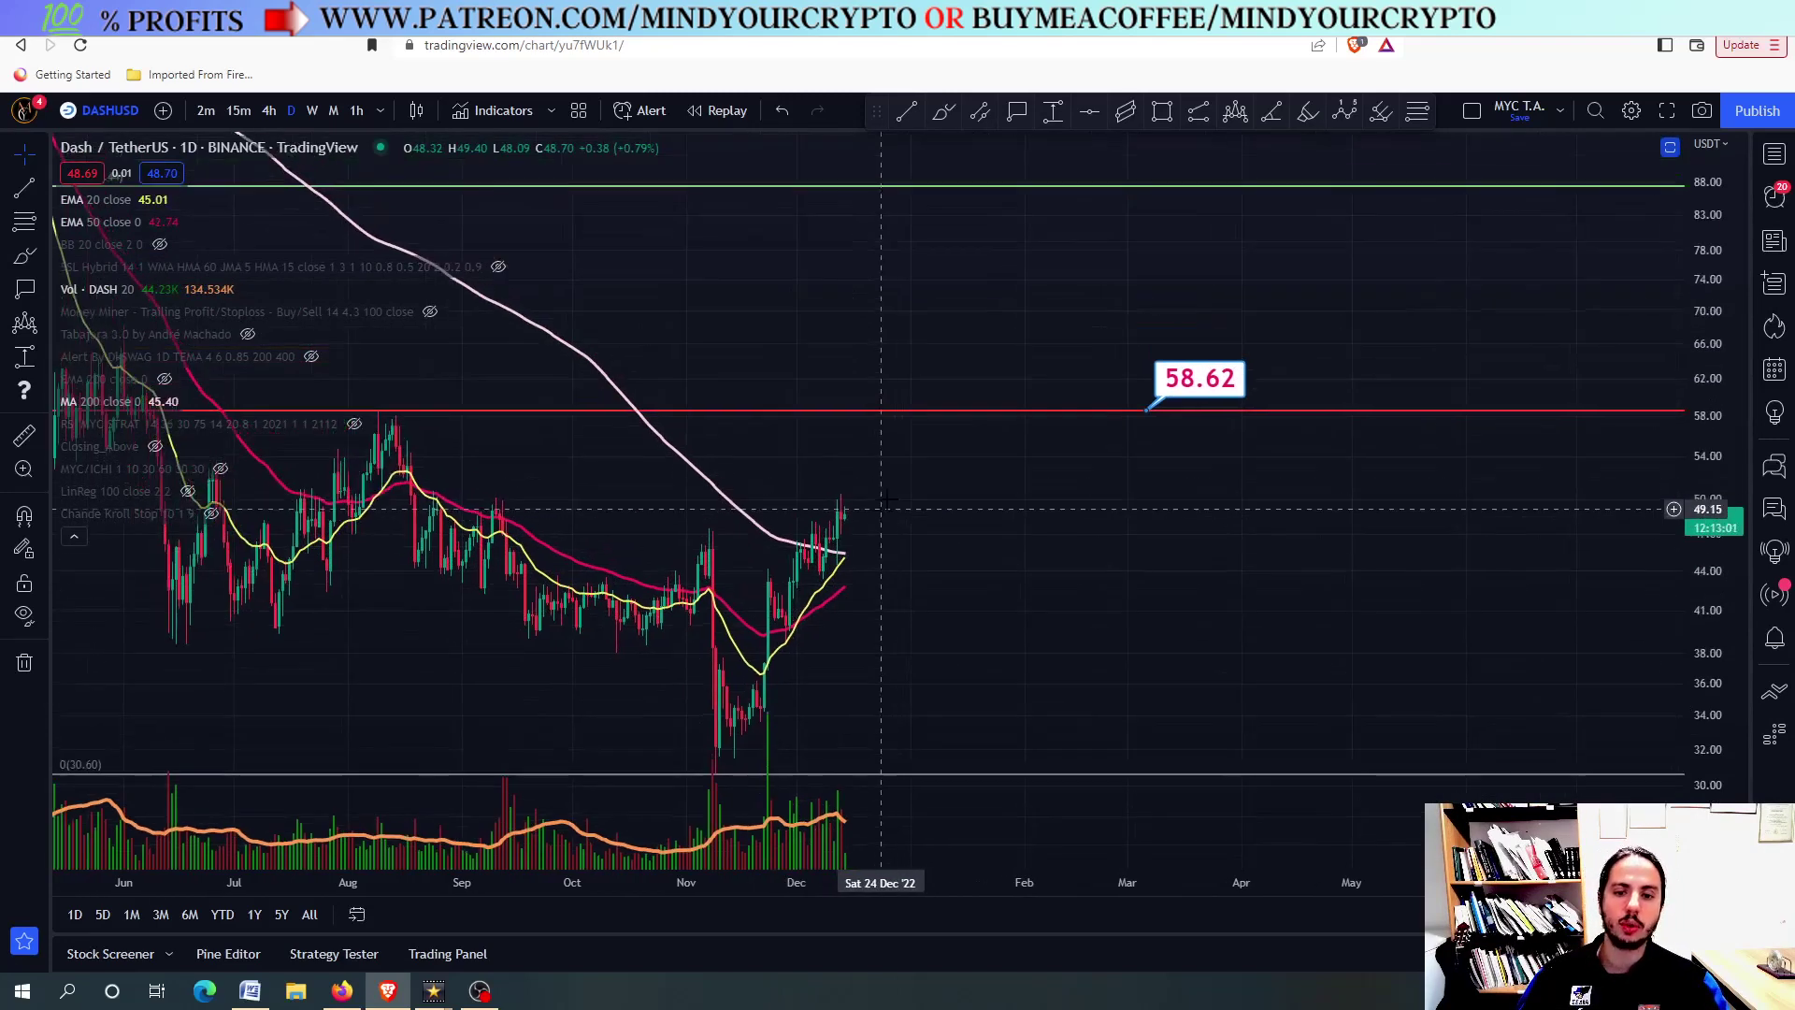
pyautogui.scroll(3, 962, 421)
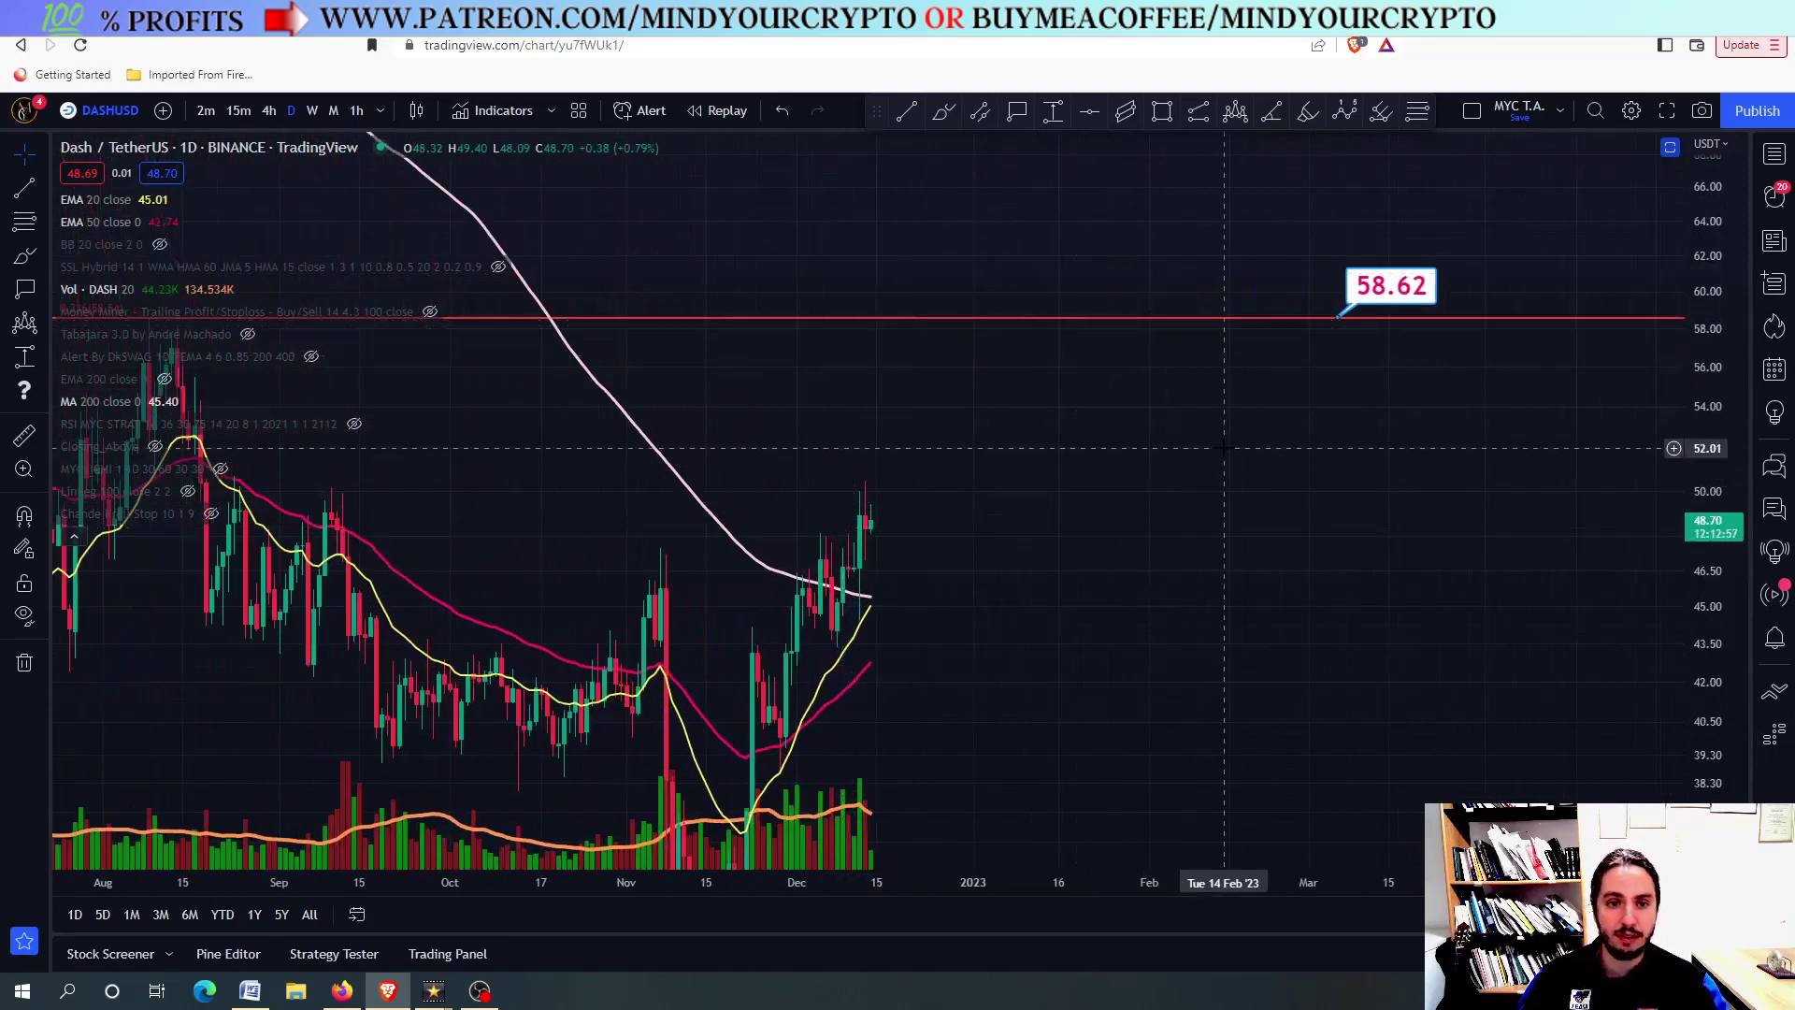
pyautogui.scroll(-2, 998, 470)
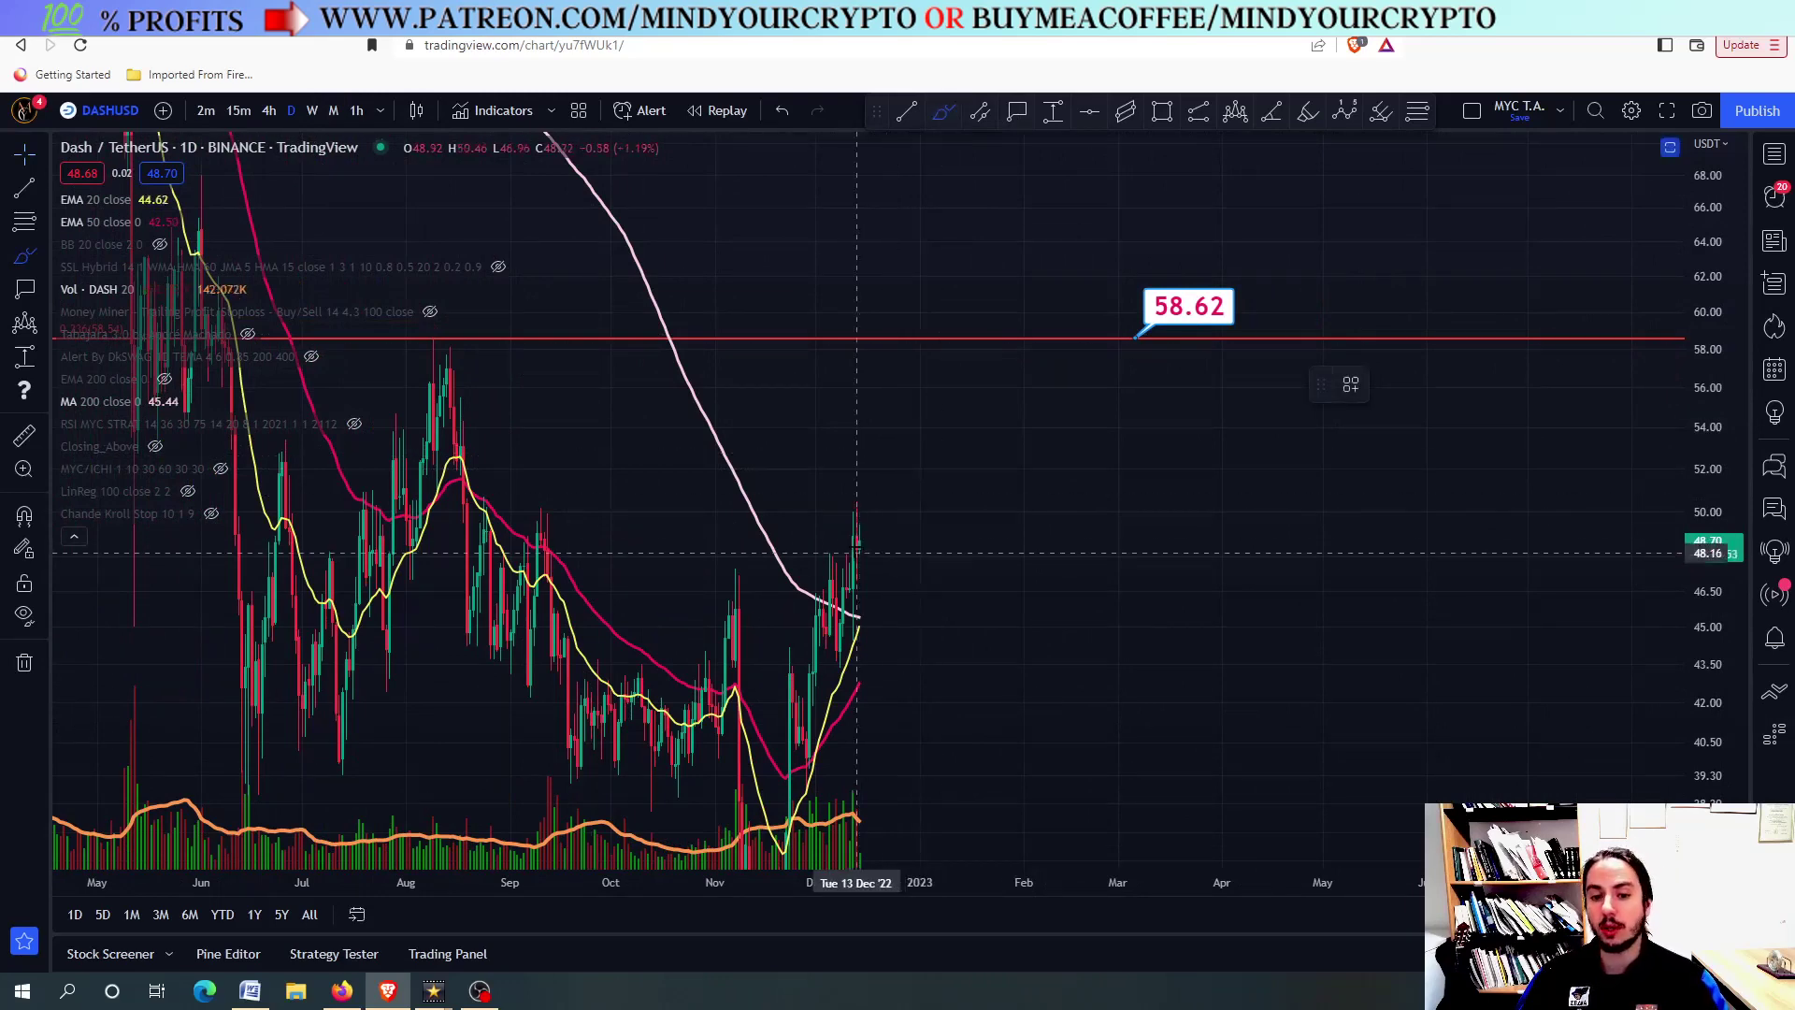
pyautogui.moveTo(852, 538)
pyautogui.mouseDown()
pyautogui.moveTo(949, 389)
pyautogui.moveTo(957, 349)
pyautogui.moveTo(928, 315)
pyautogui.moveTo(977, 309)
pyautogui.mouseUp()
# Pan the view toward the projection and open the chart's context menu to clear drawings
pyautogui.scroll(-3, 1092, 560)
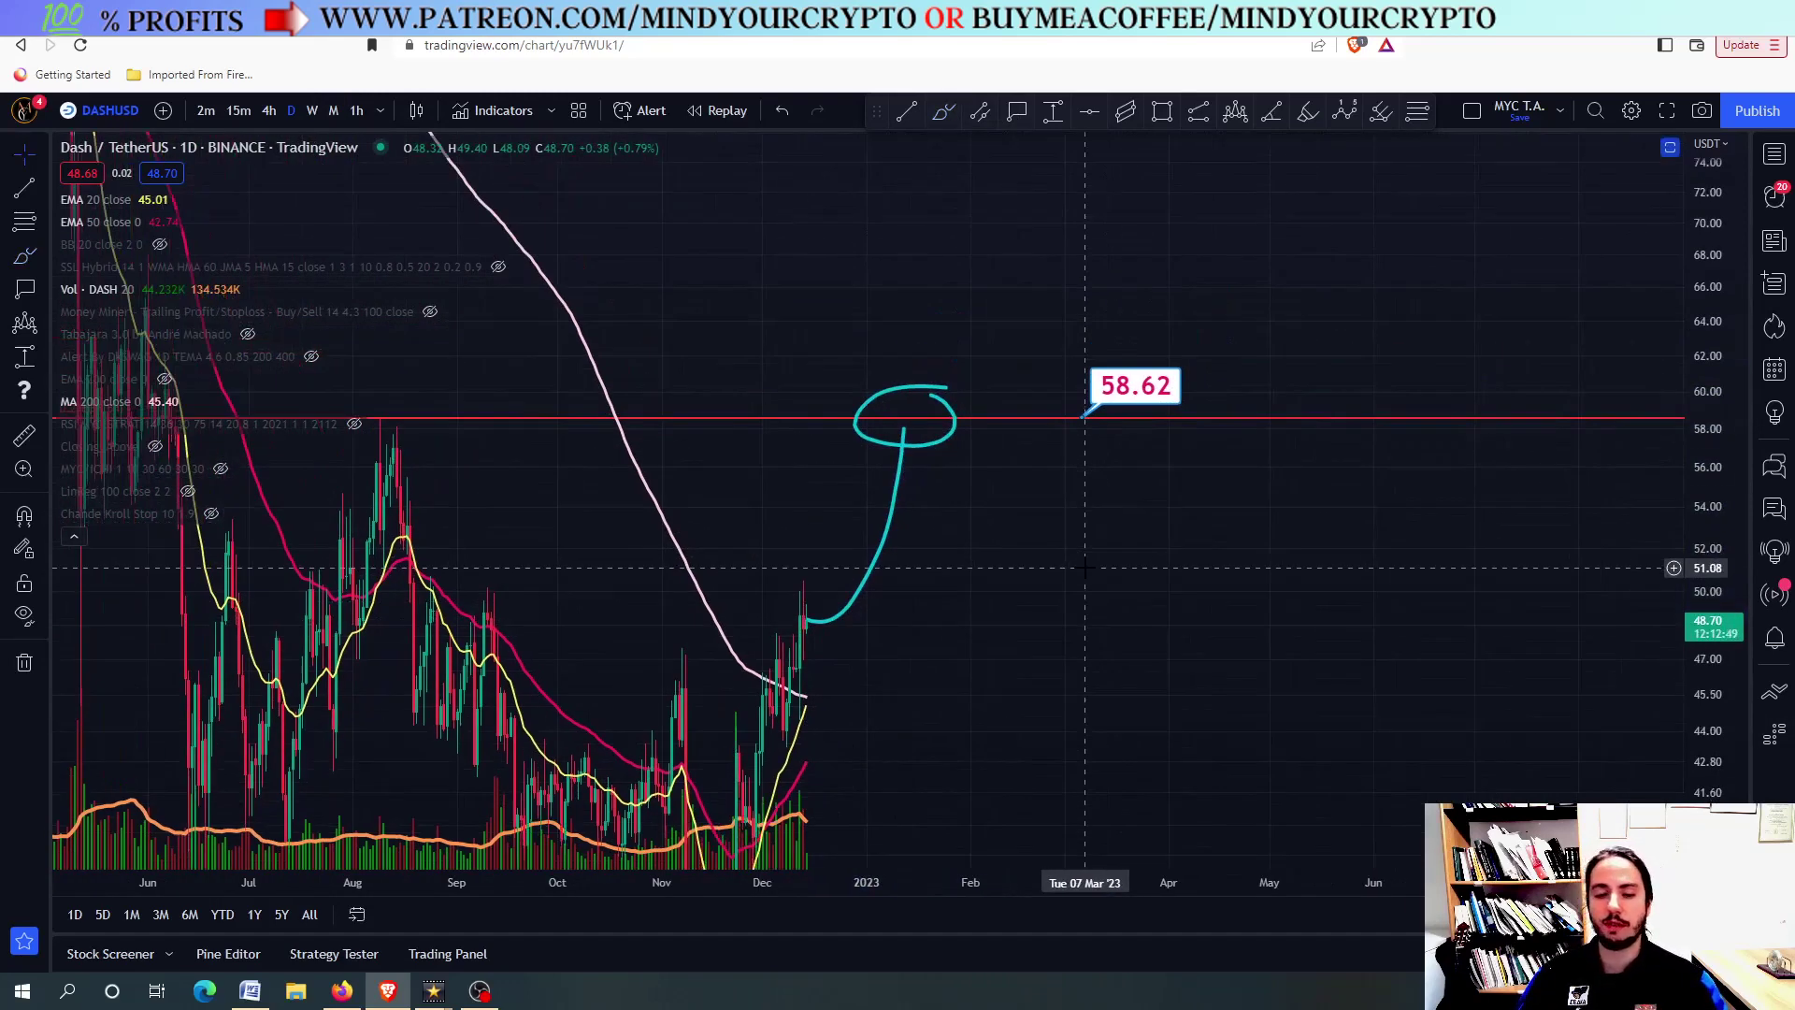
pyautogui.scroll(4, 654, 505)
pyautogui.moveTo(752, 498); pyautogui.dragTo(824, 369)
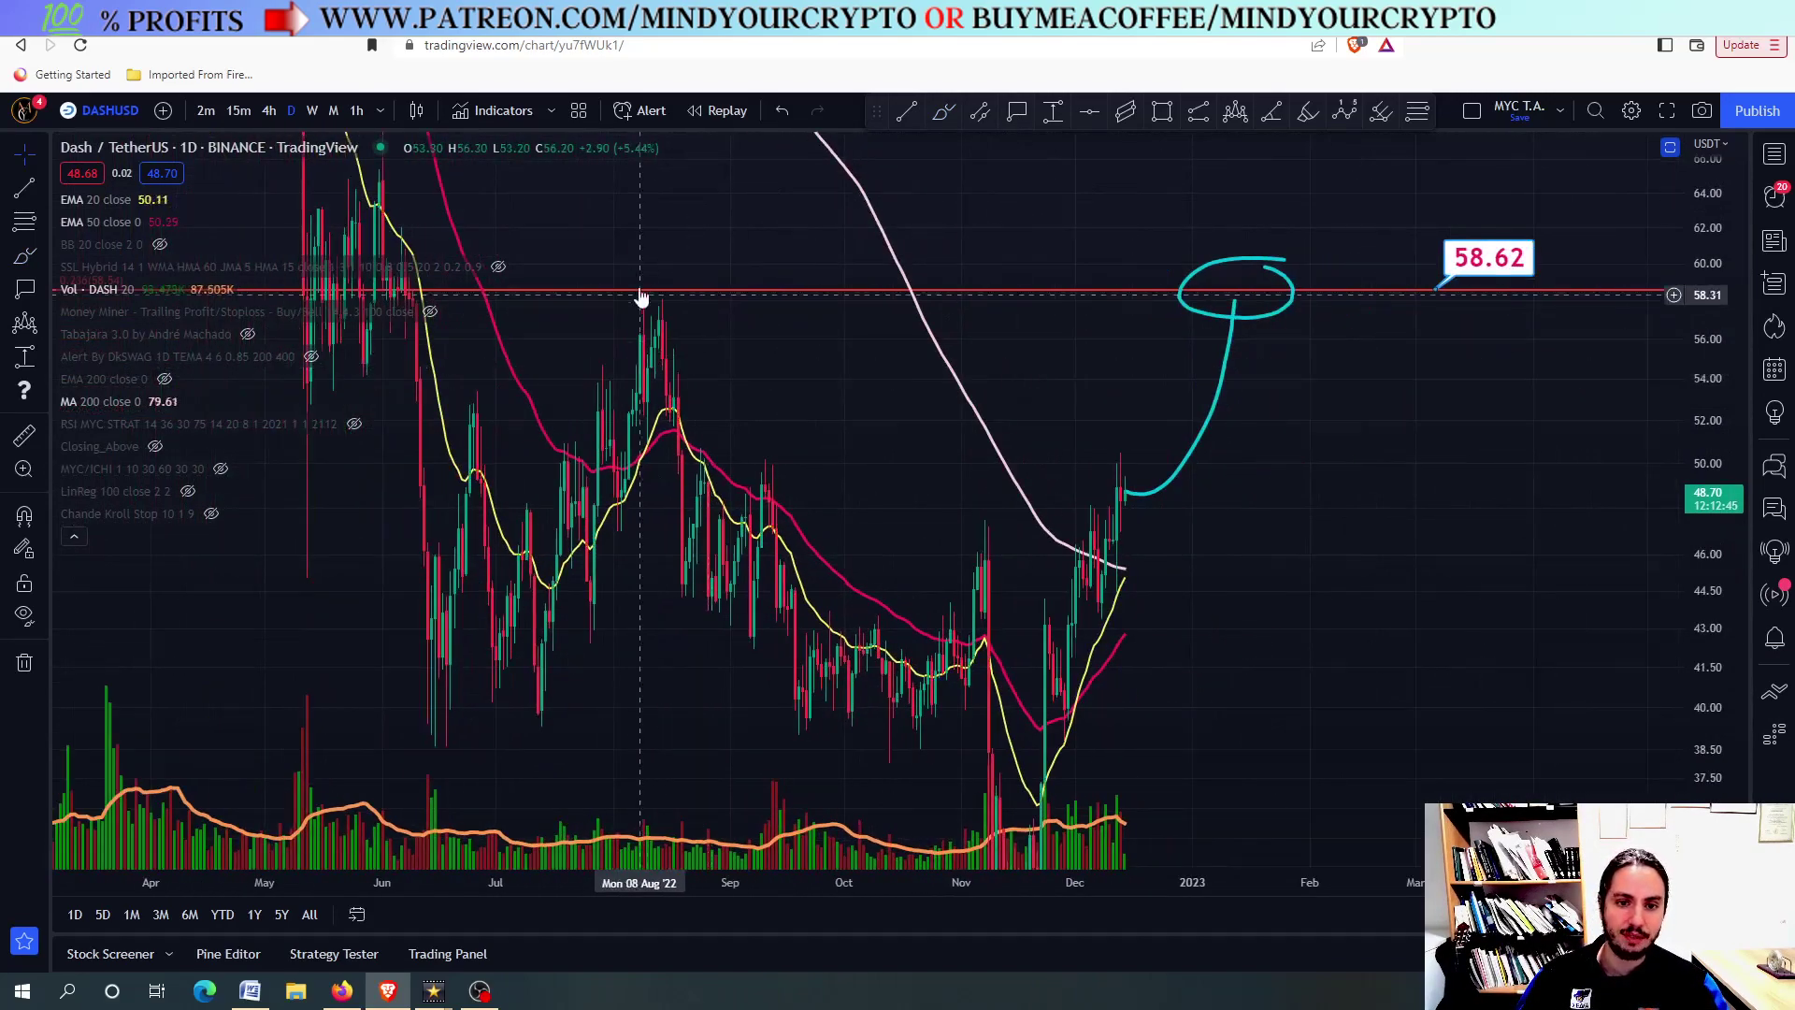
pyautogui.rightClick(908, 387)
# Clear all drawings, then draw a three-point fib from the June low via the August high to the 30.60 November low
pyautogui.click(1097, 806)
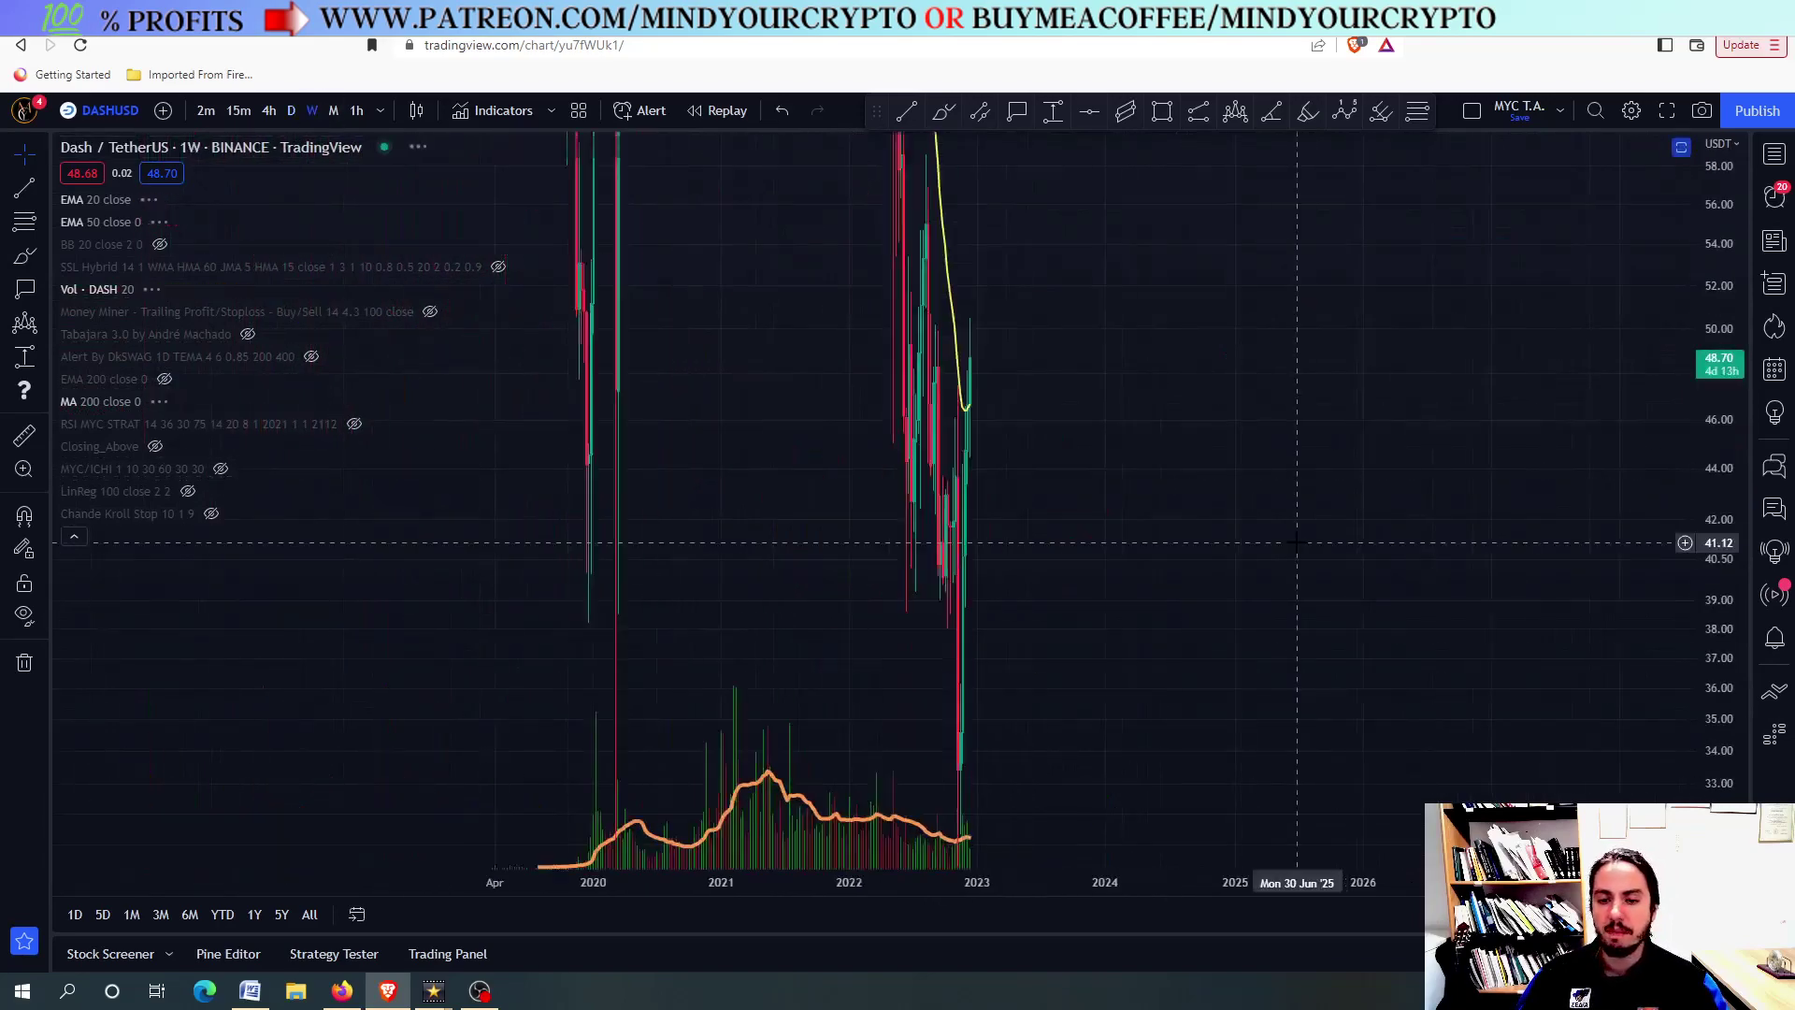
pyautogui.moveTo(1723, 394); pyautogui.dragTo(1198, 489)
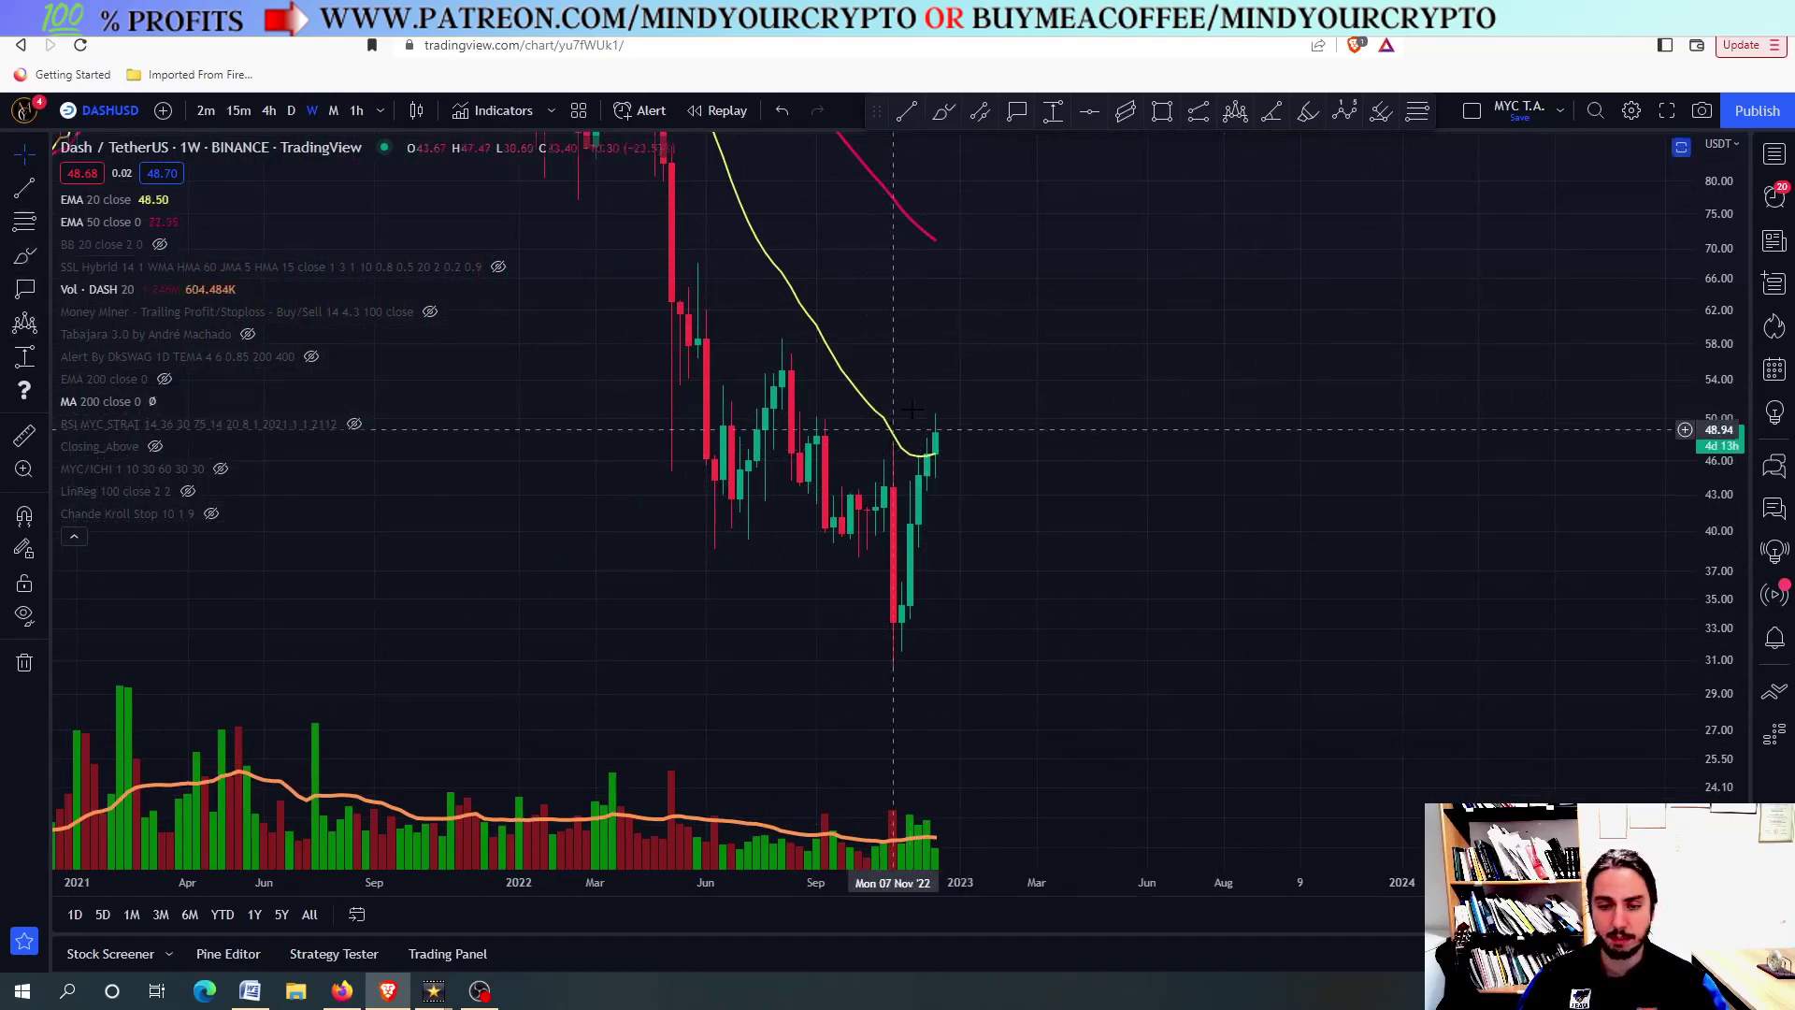
pyautogui.click(42, 234)
pyautogui.click(149, 257)
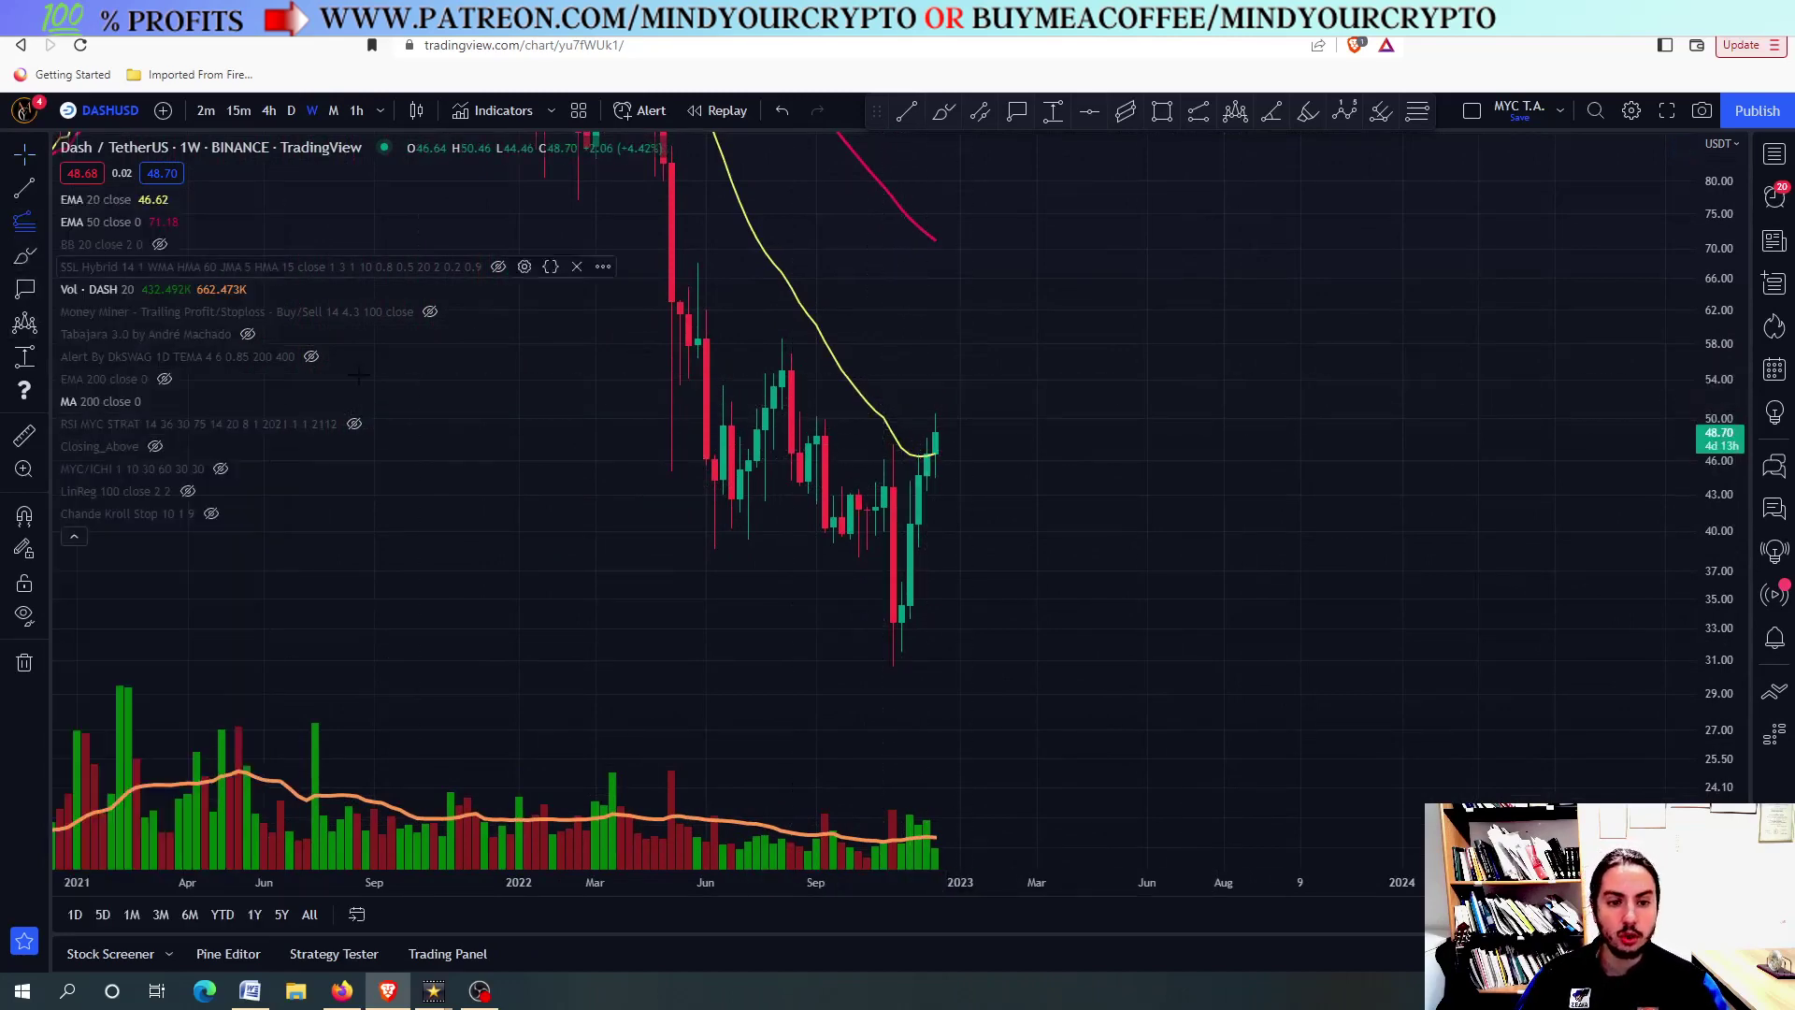
pyautogui.click(714, 549)
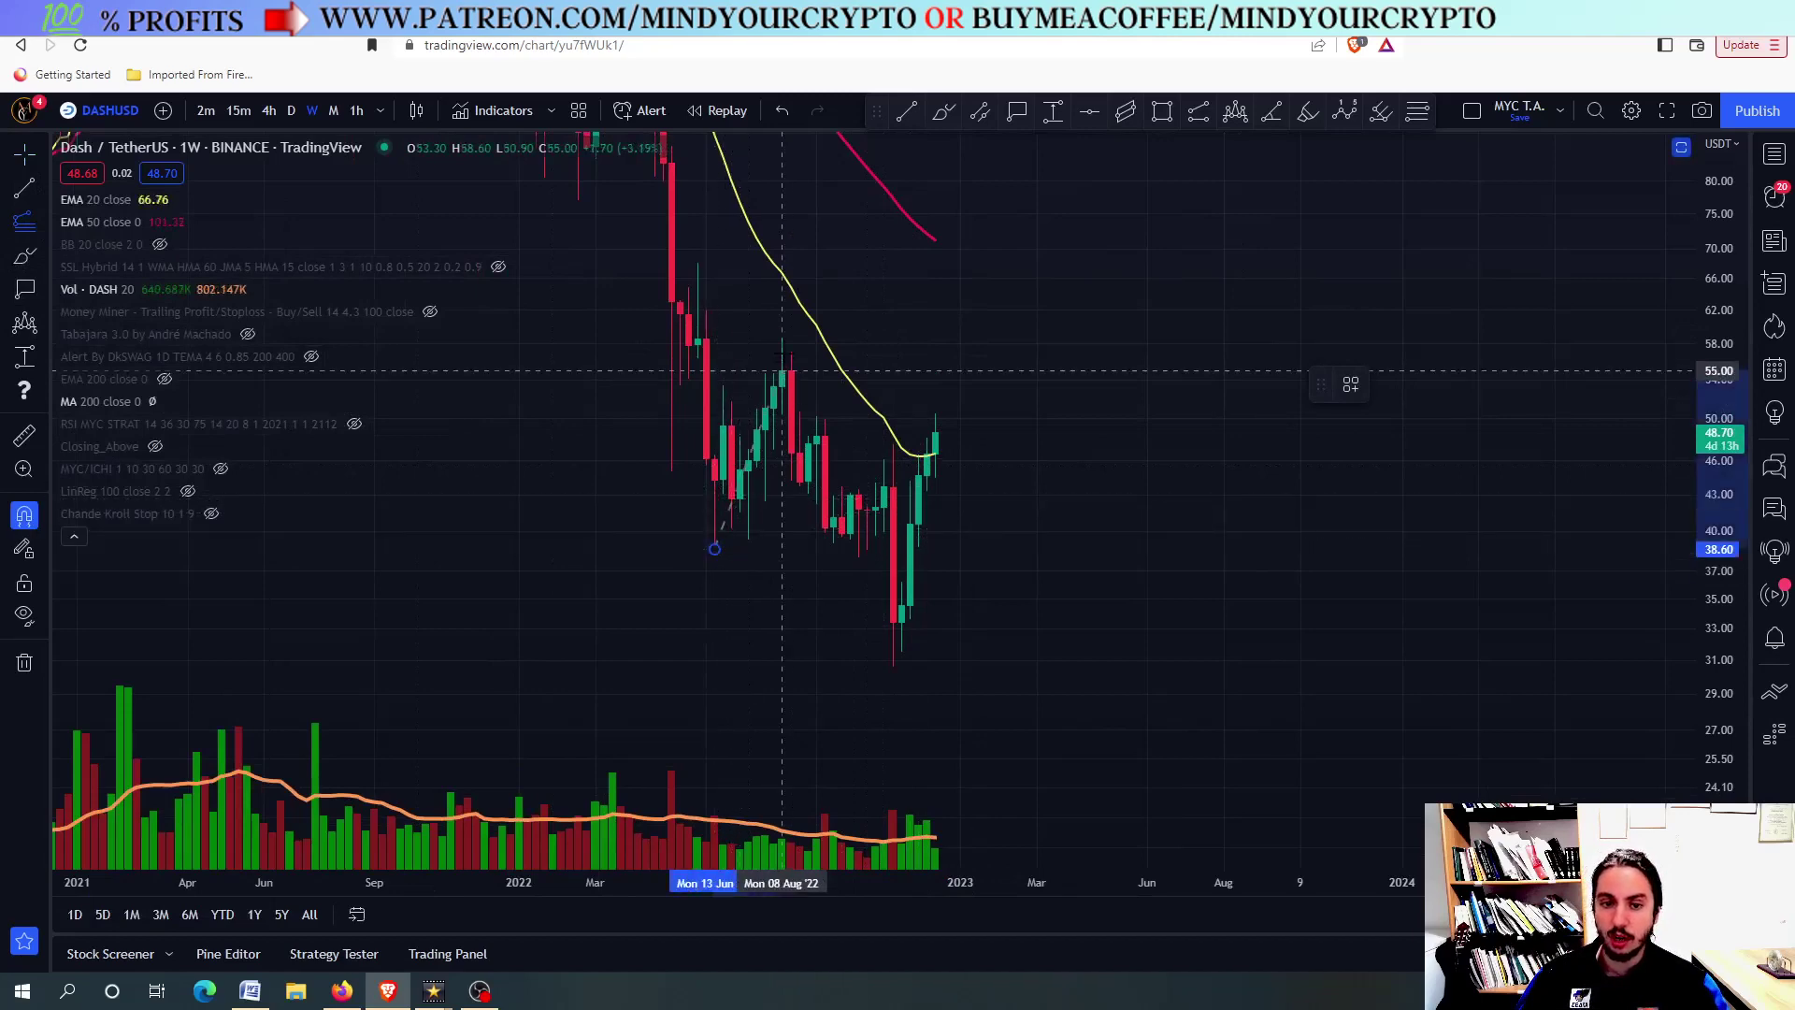
pyautogui.click(782, 339)
pyautogui.click(892, 665)
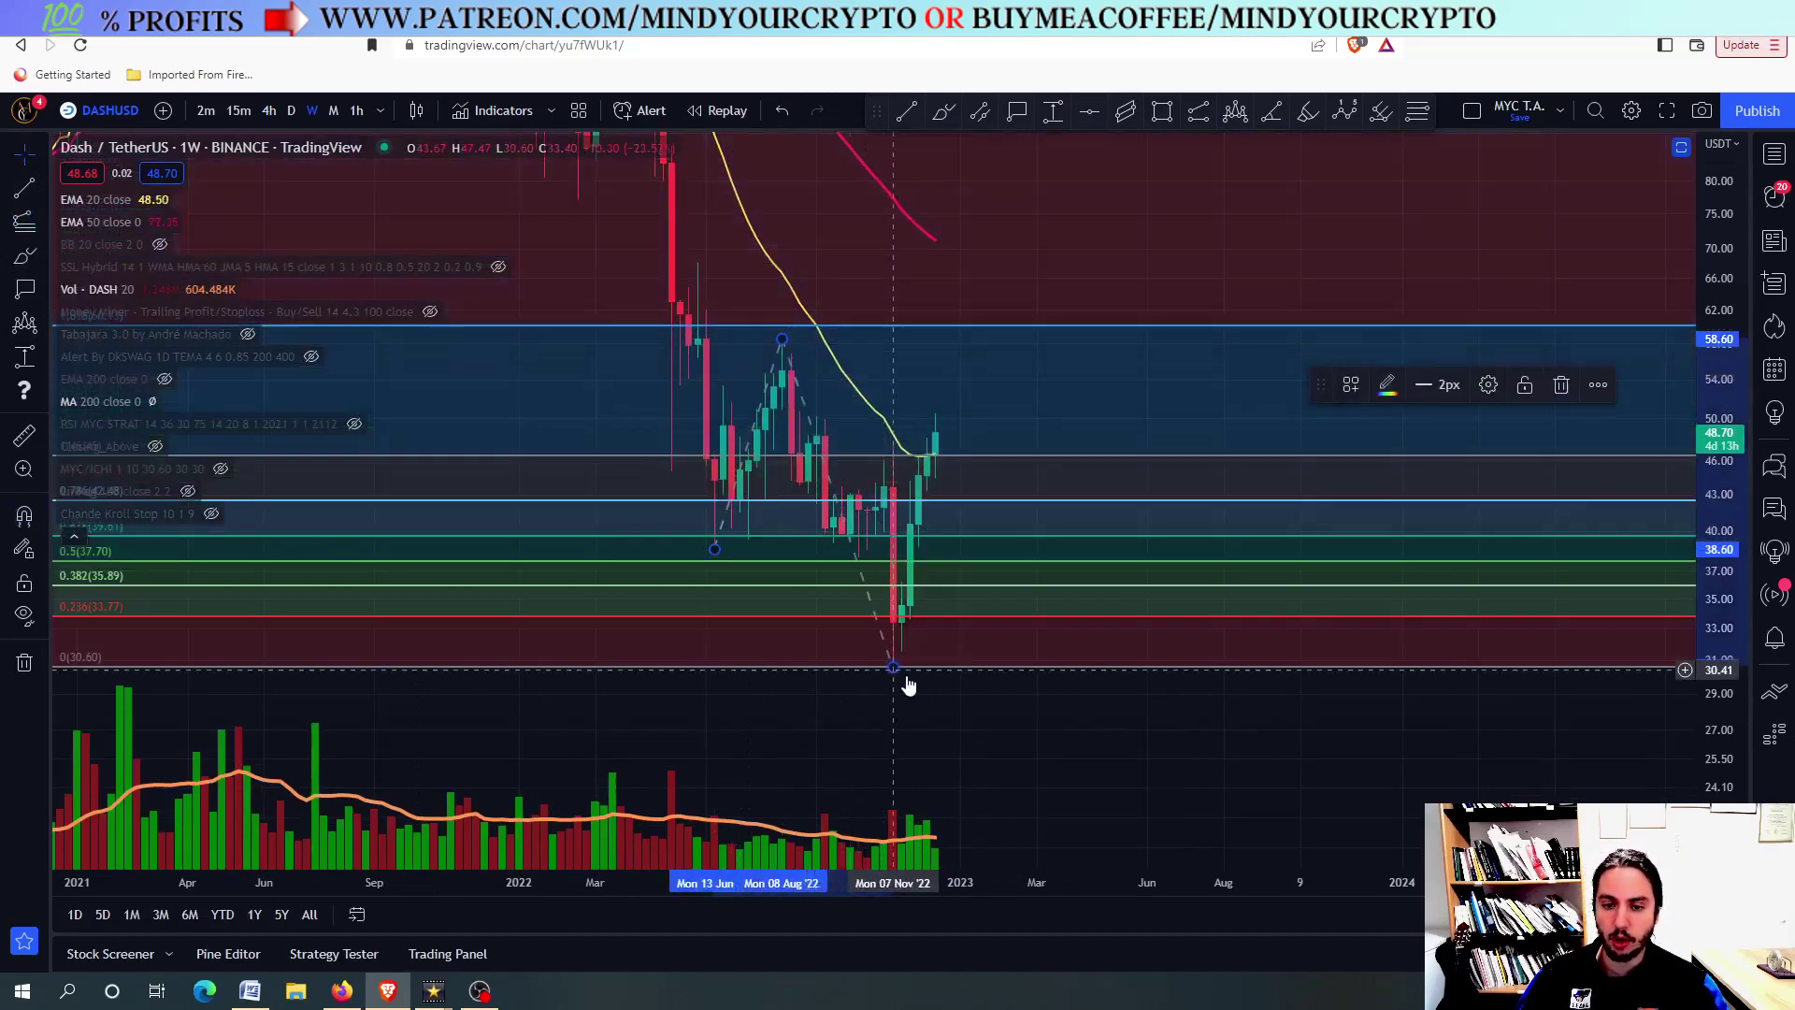
pyautogui.scroll(2, 951, 693)
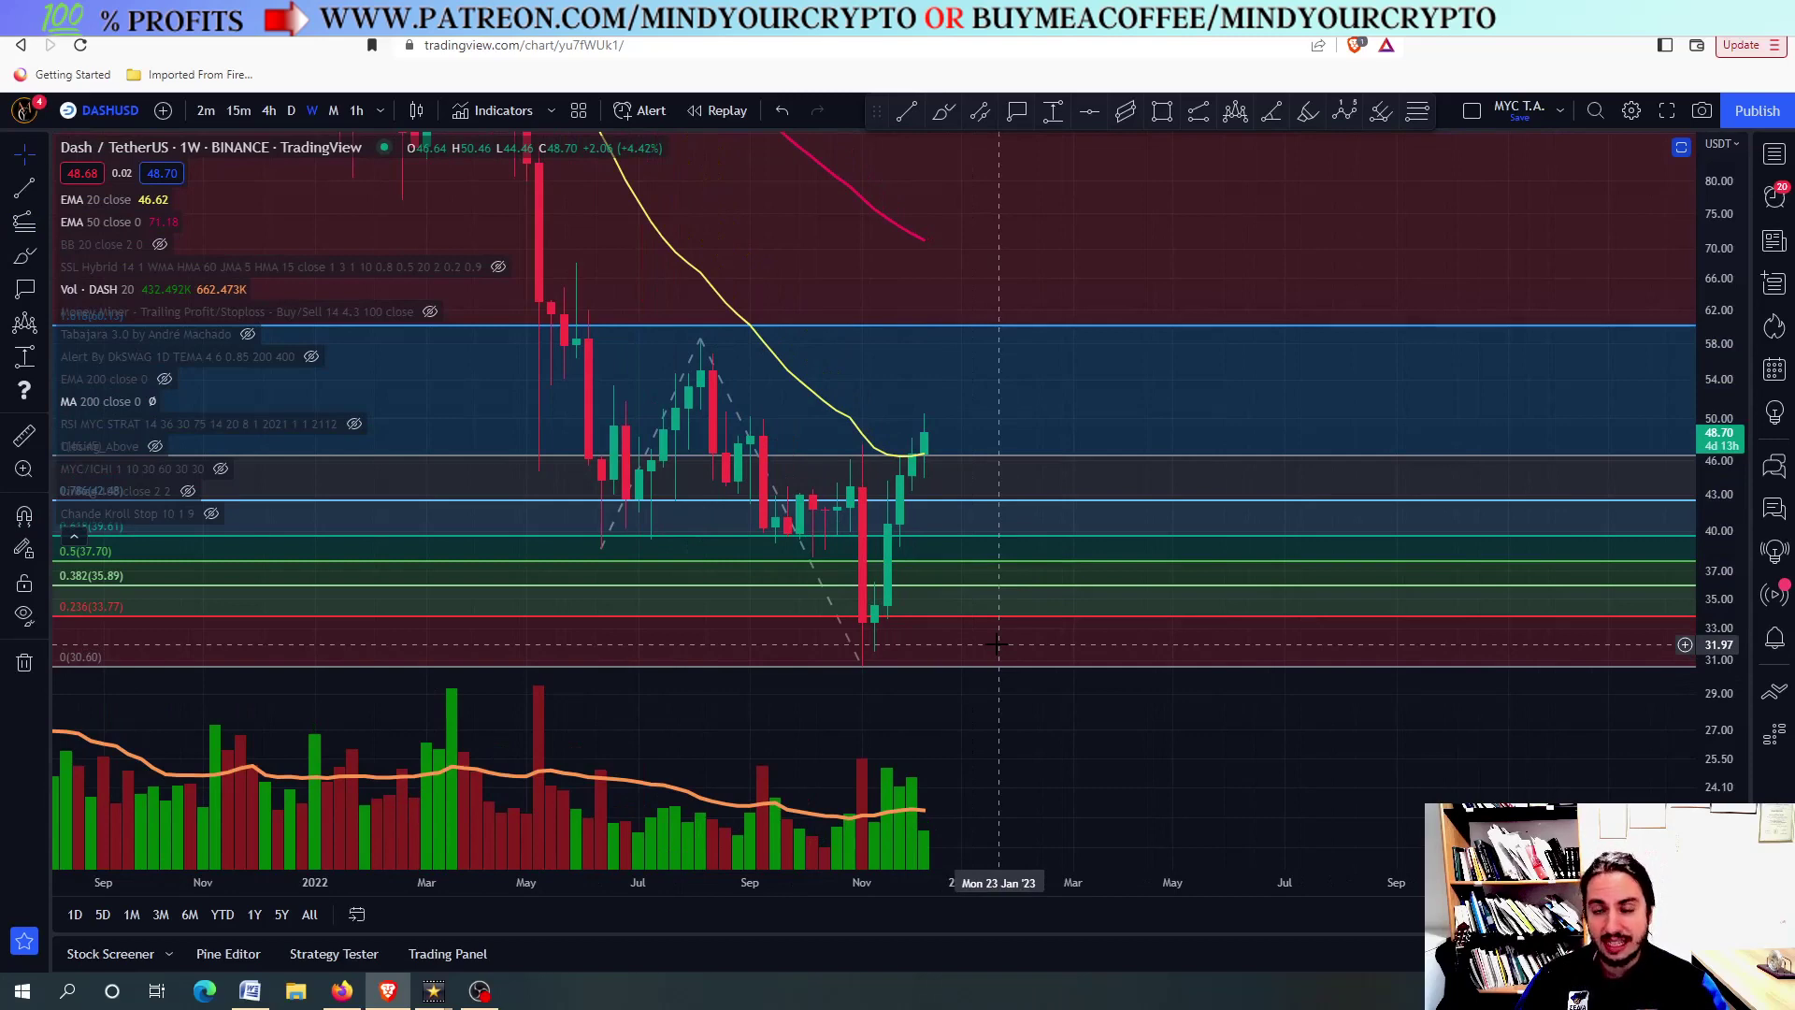
# Place a 59.99 price label on the top fib line and deselect it
pyautogui.scroll(-3, 993, 617)
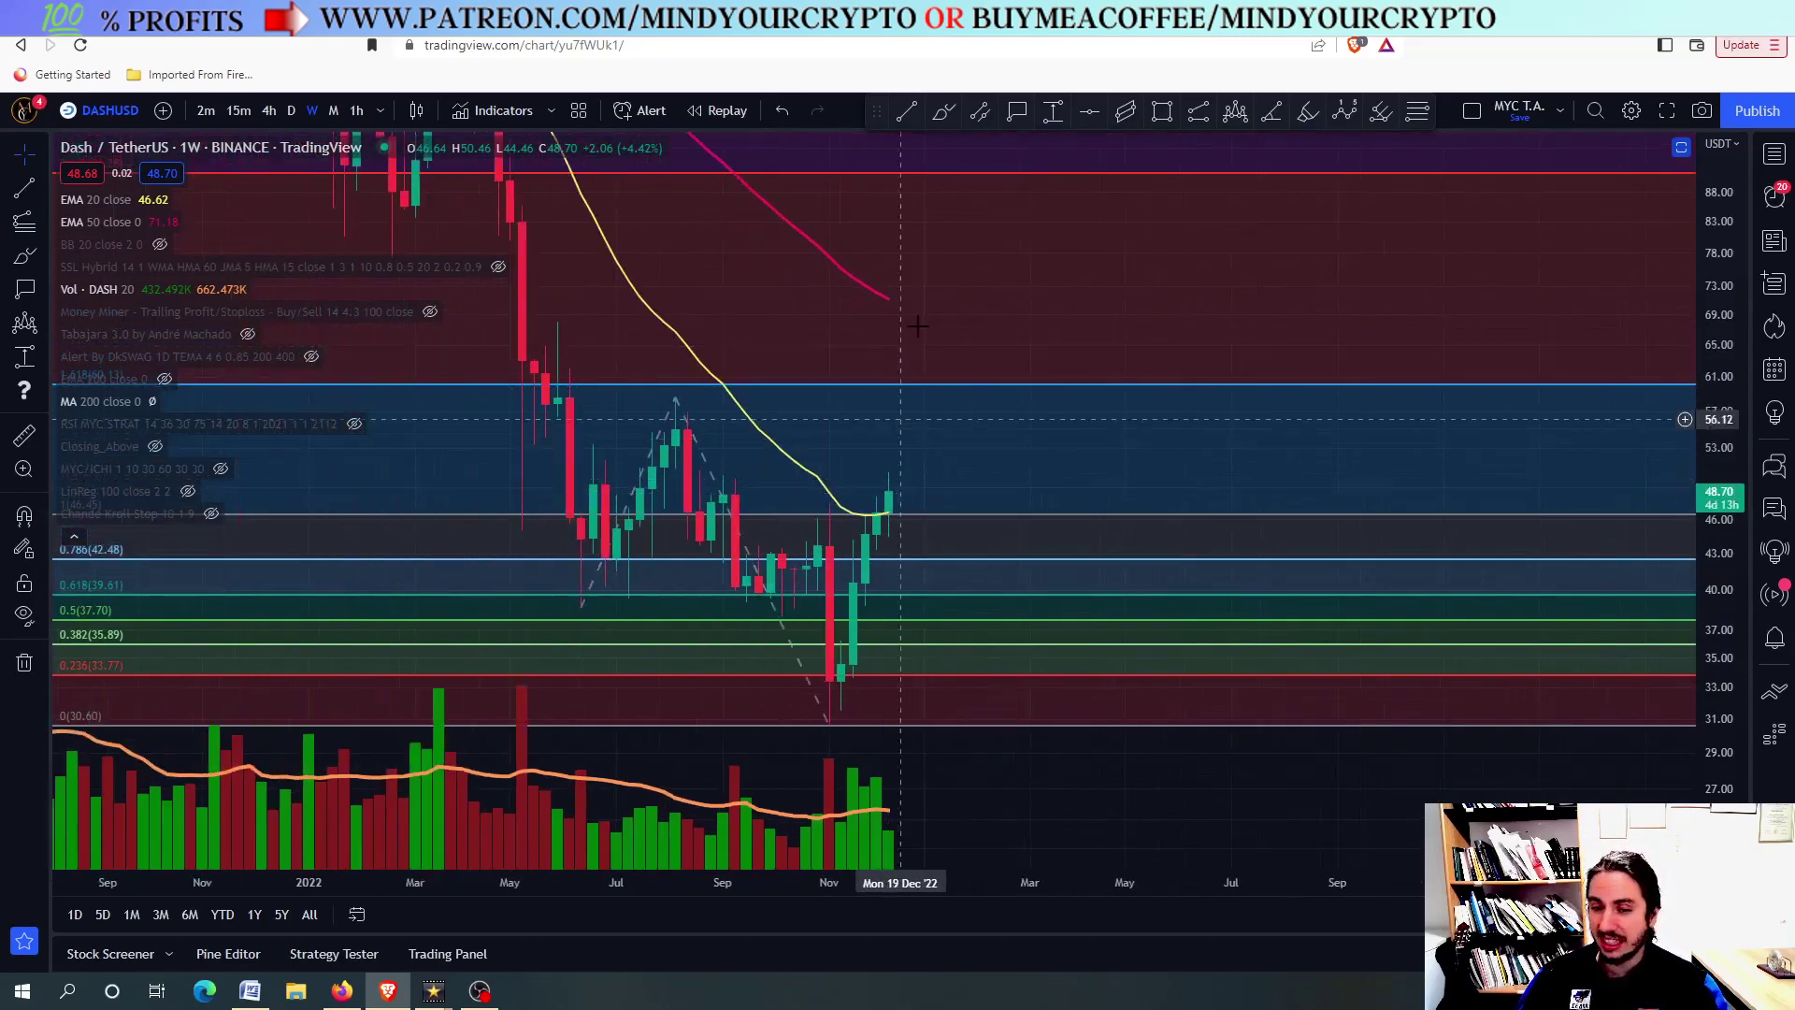
pyautogui.click(1017, 110)
pyautogui.click(900, 385)
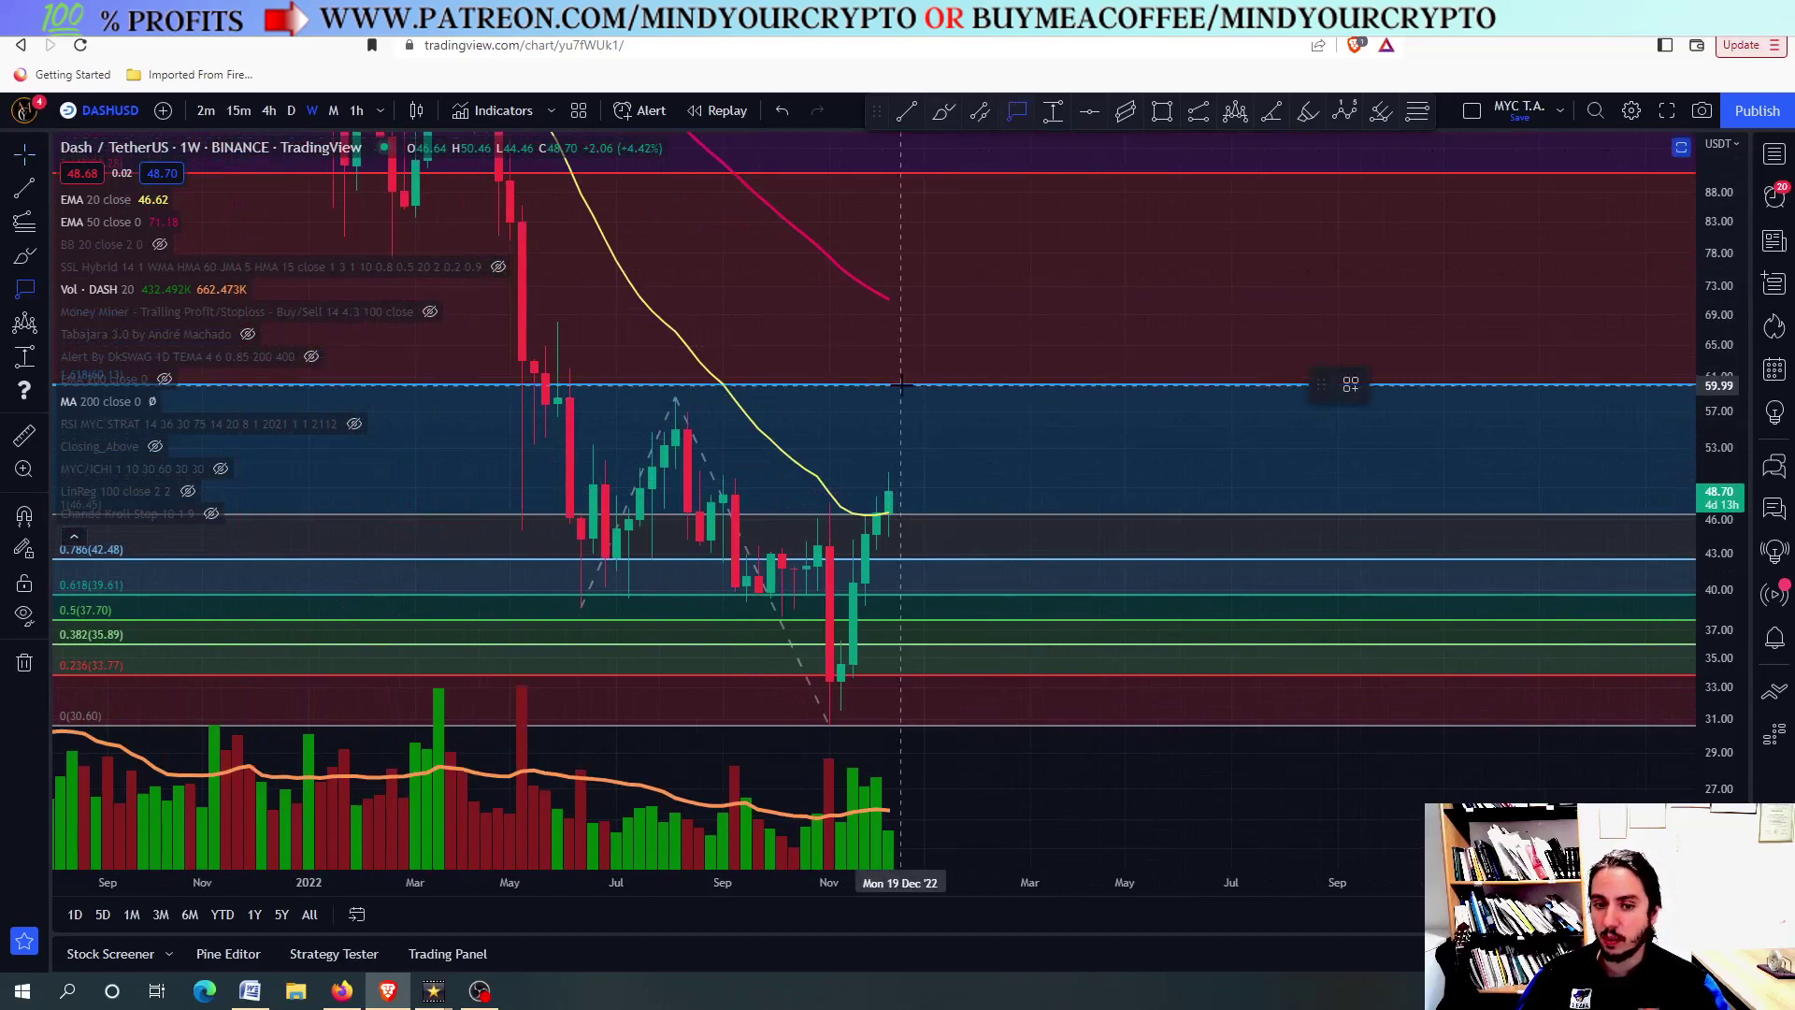
pyautogui.click(898, 445)
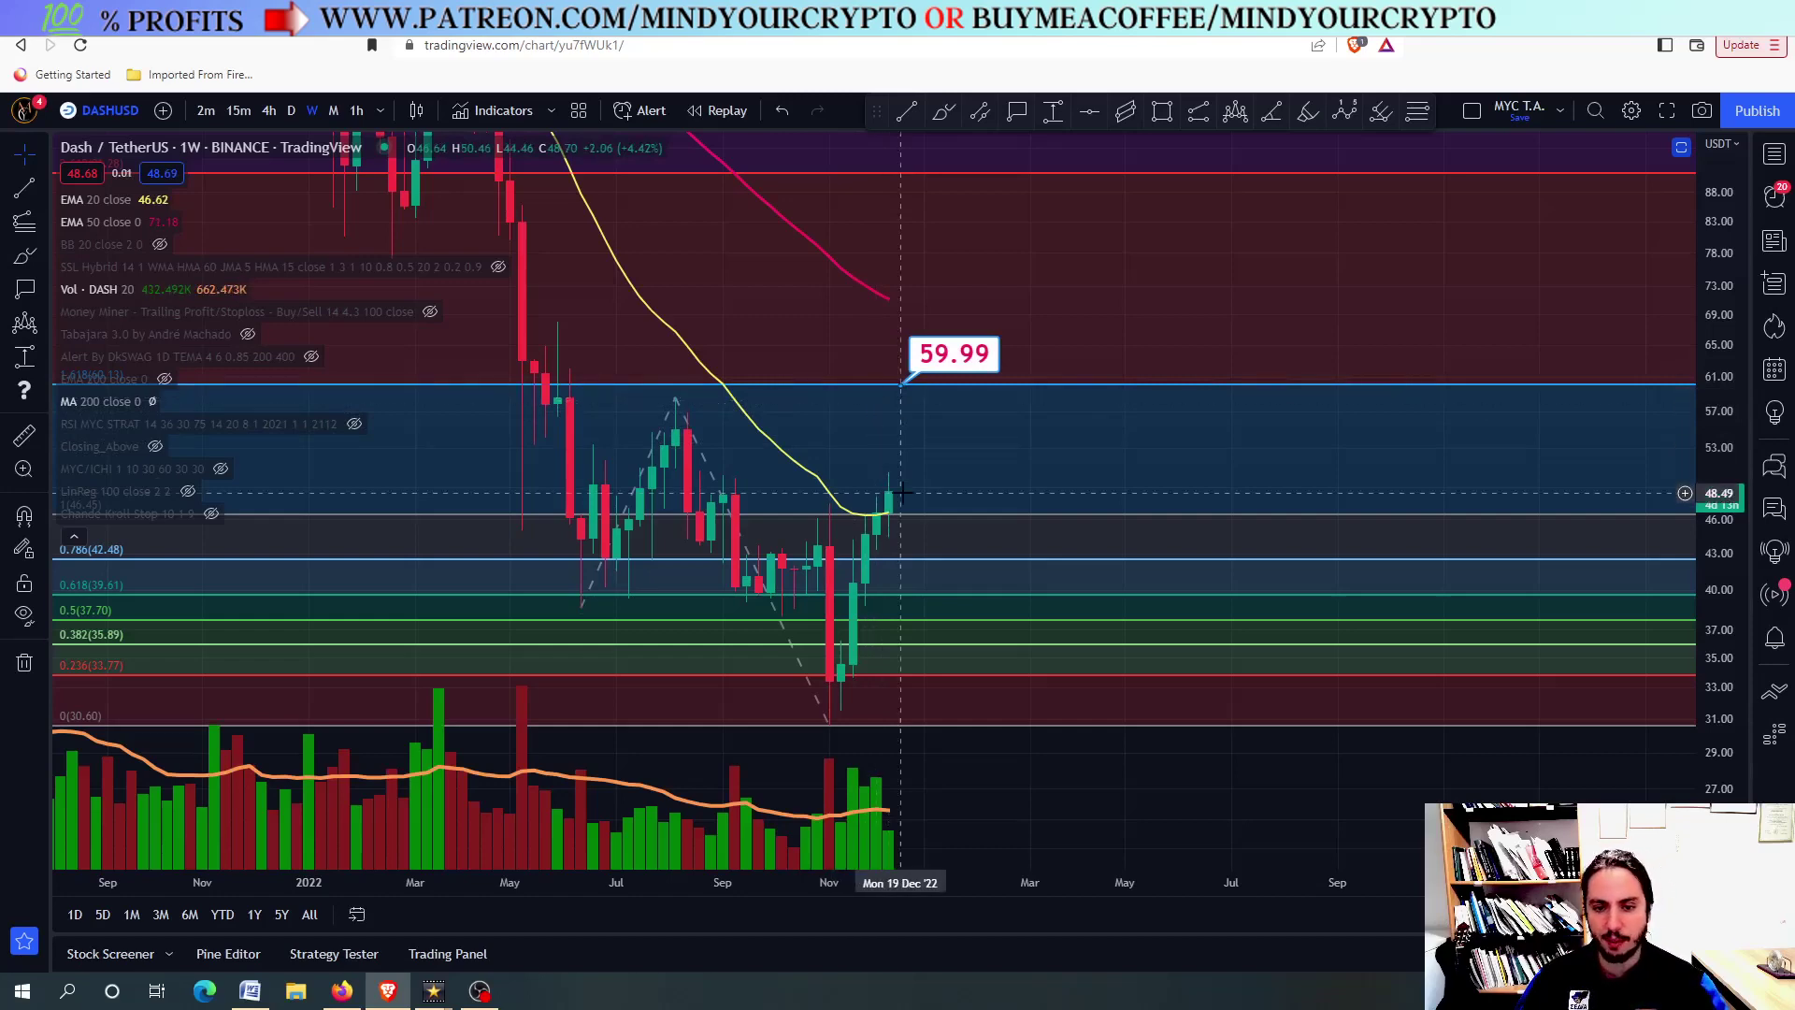
pyautogui.scroll(2, 888, 489)
# Stretch the price scale and place a 50.62 price label at the recent high
pyautogui.moveTo(1711, 748); pyautogui.dragTo(1712, 888)
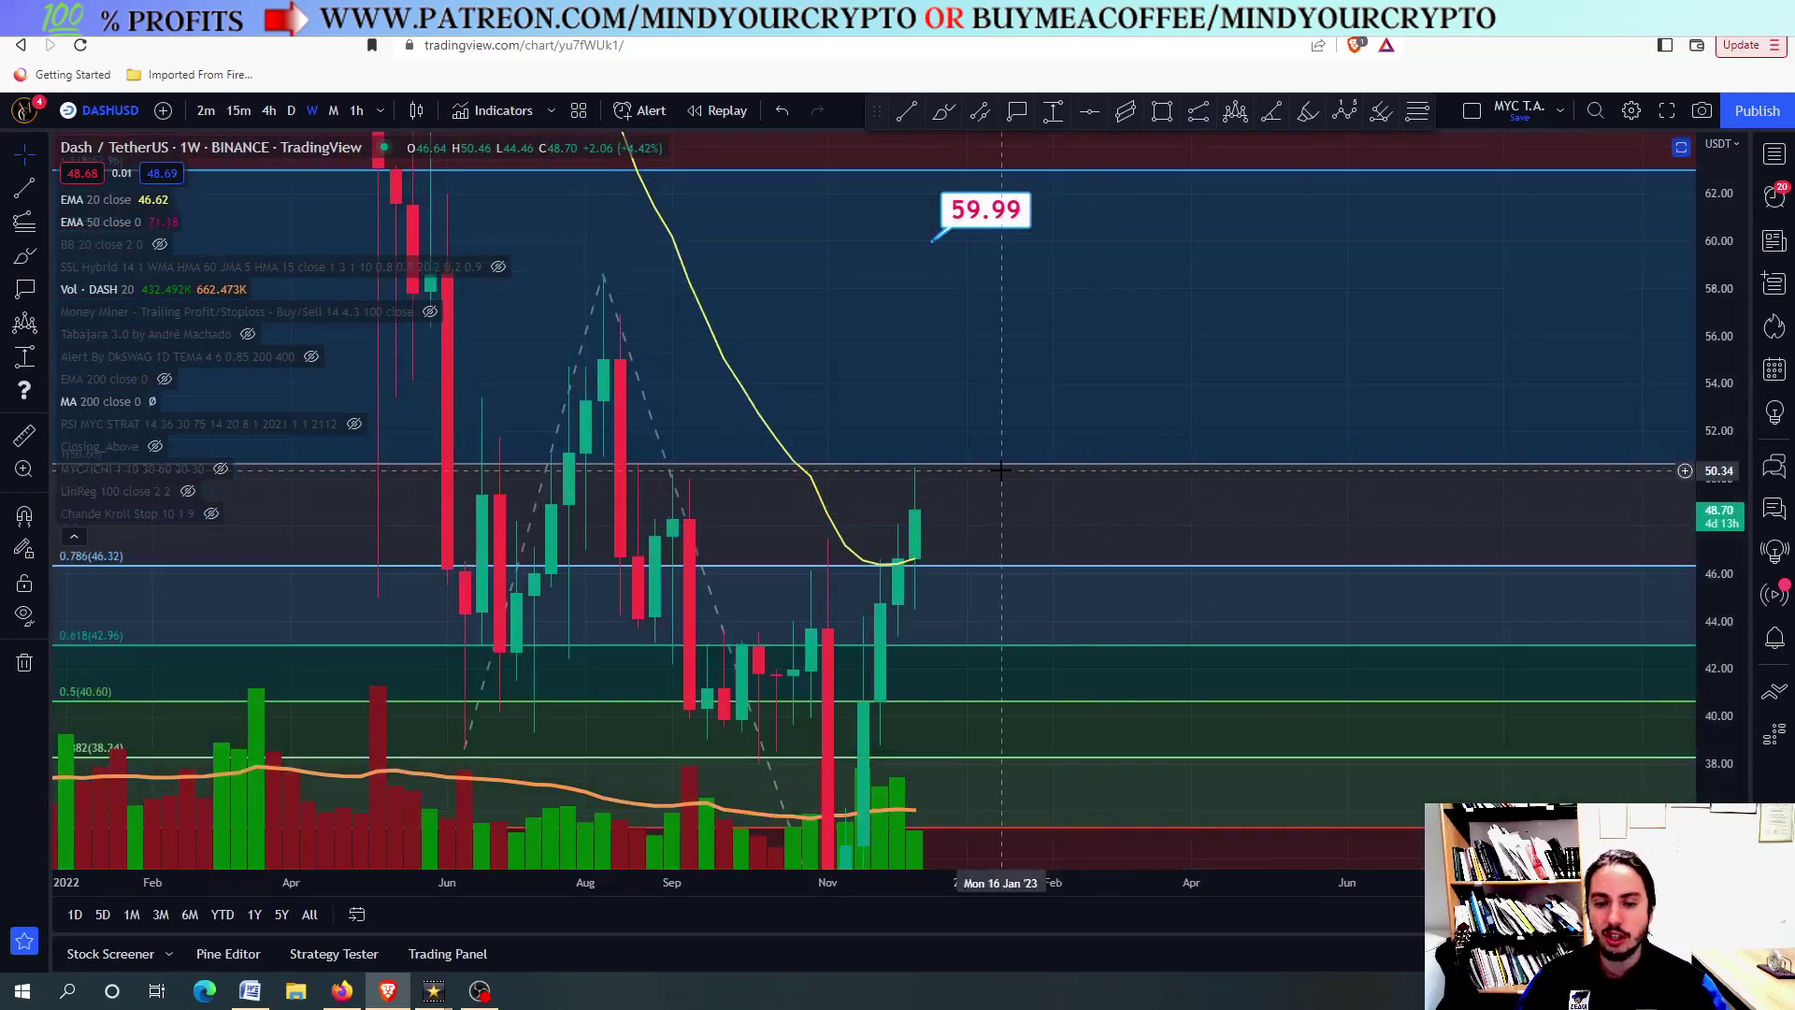
pyautogui.moveTo(935, 456); pyautogui.dragTo(935, 493)
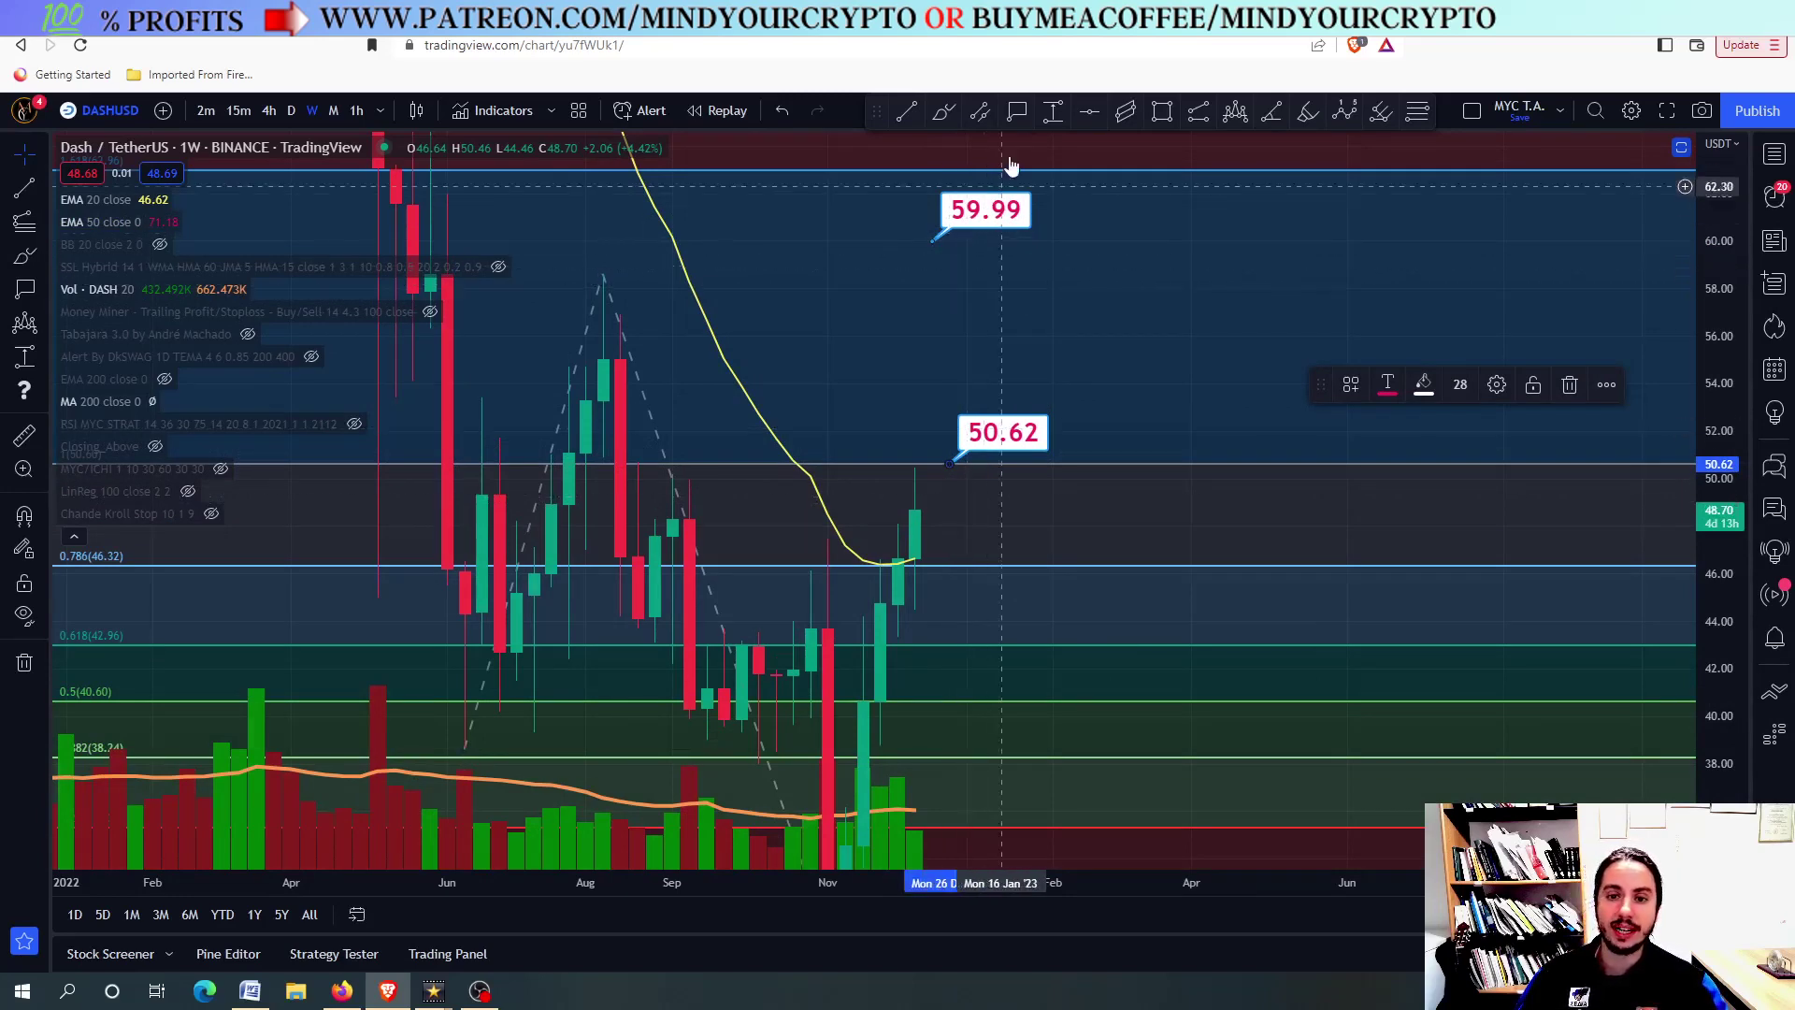
pyautogui.click(1052, 112)
# Draw a horizontal line at 60.02 and switch the chart to daily candles
pyautogui.click(1090, 112)
pyautogui.click(1038, 240)
pyautogui.click(291, 110)
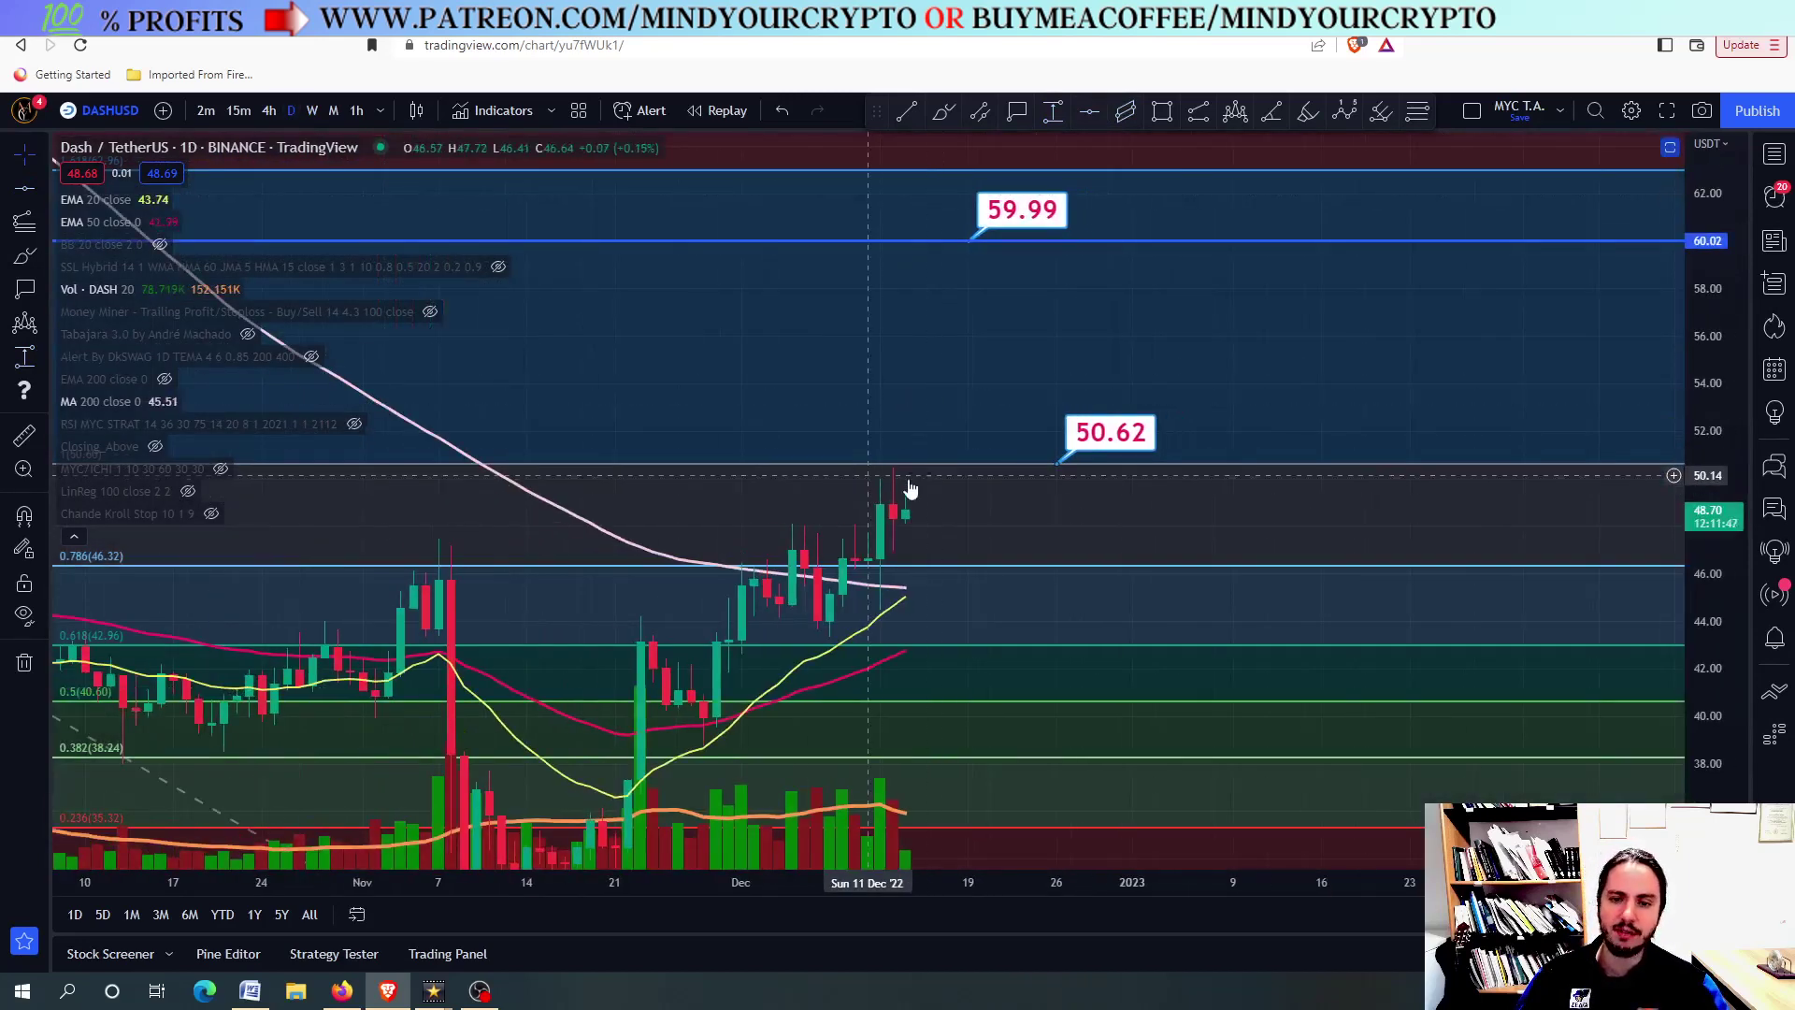
pyautogui.scroll(-3, 926, 421)
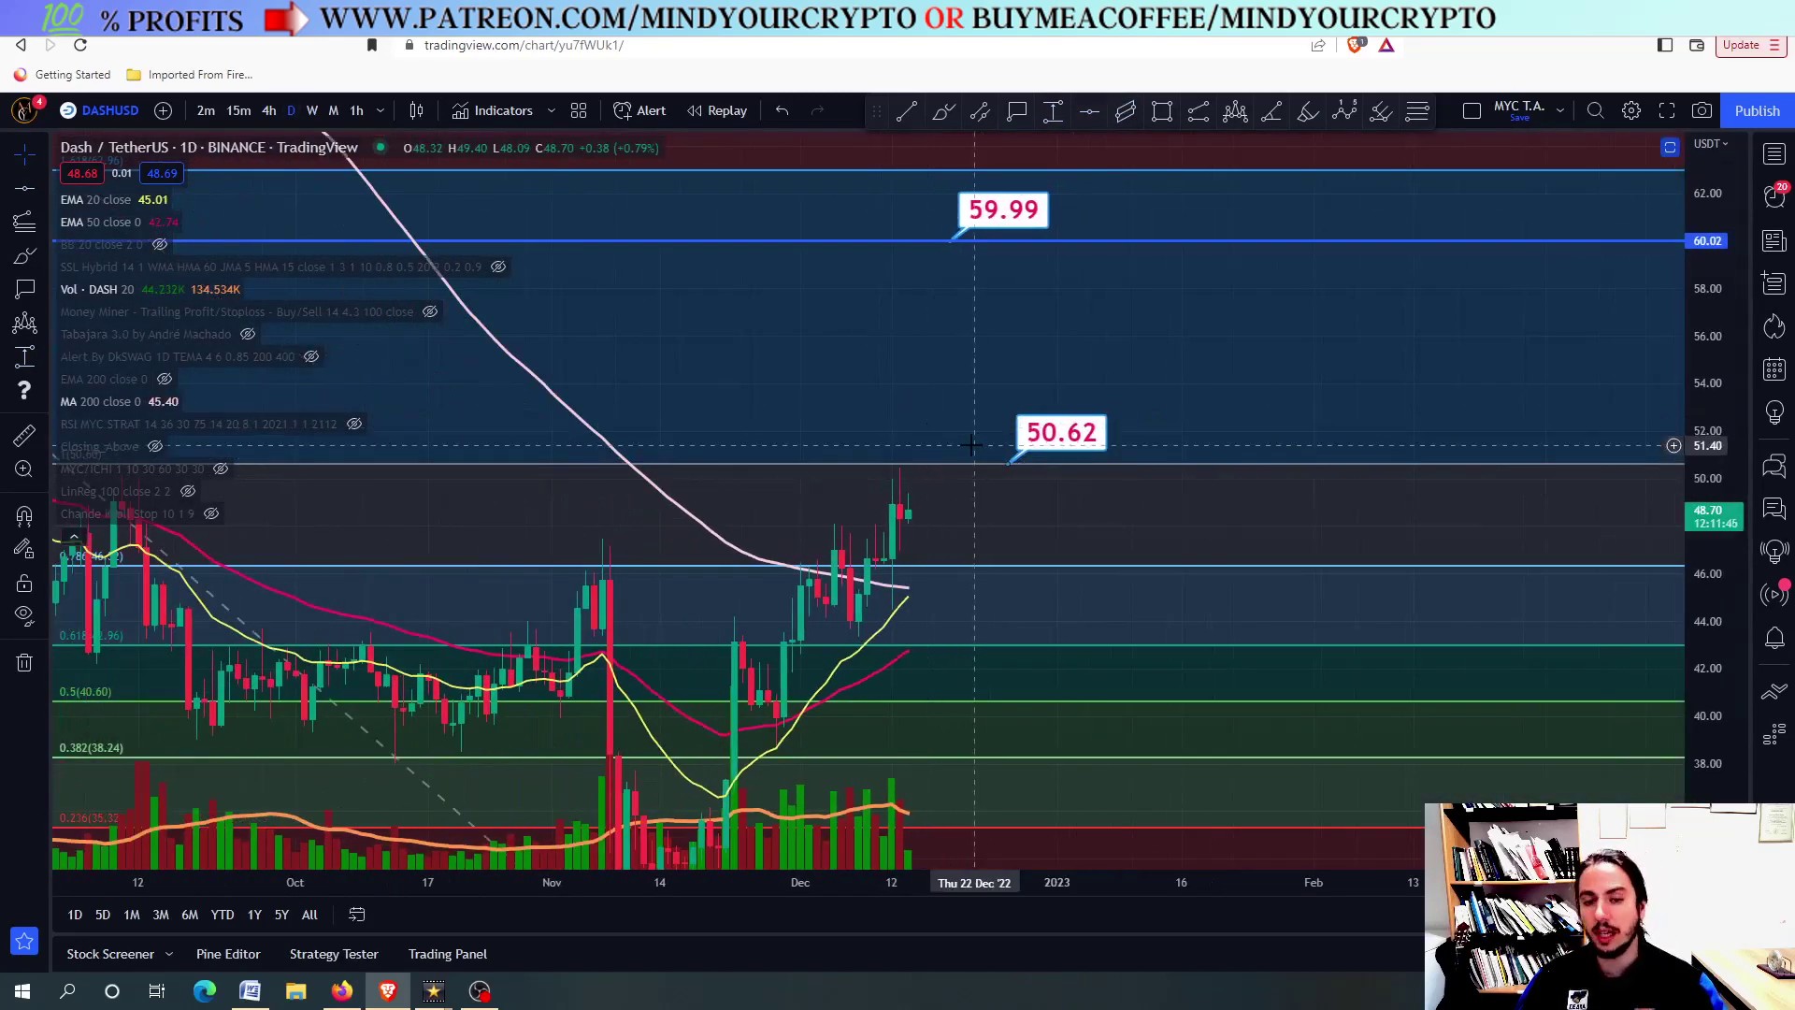
pyautogui.hotkey('alt', 'v')
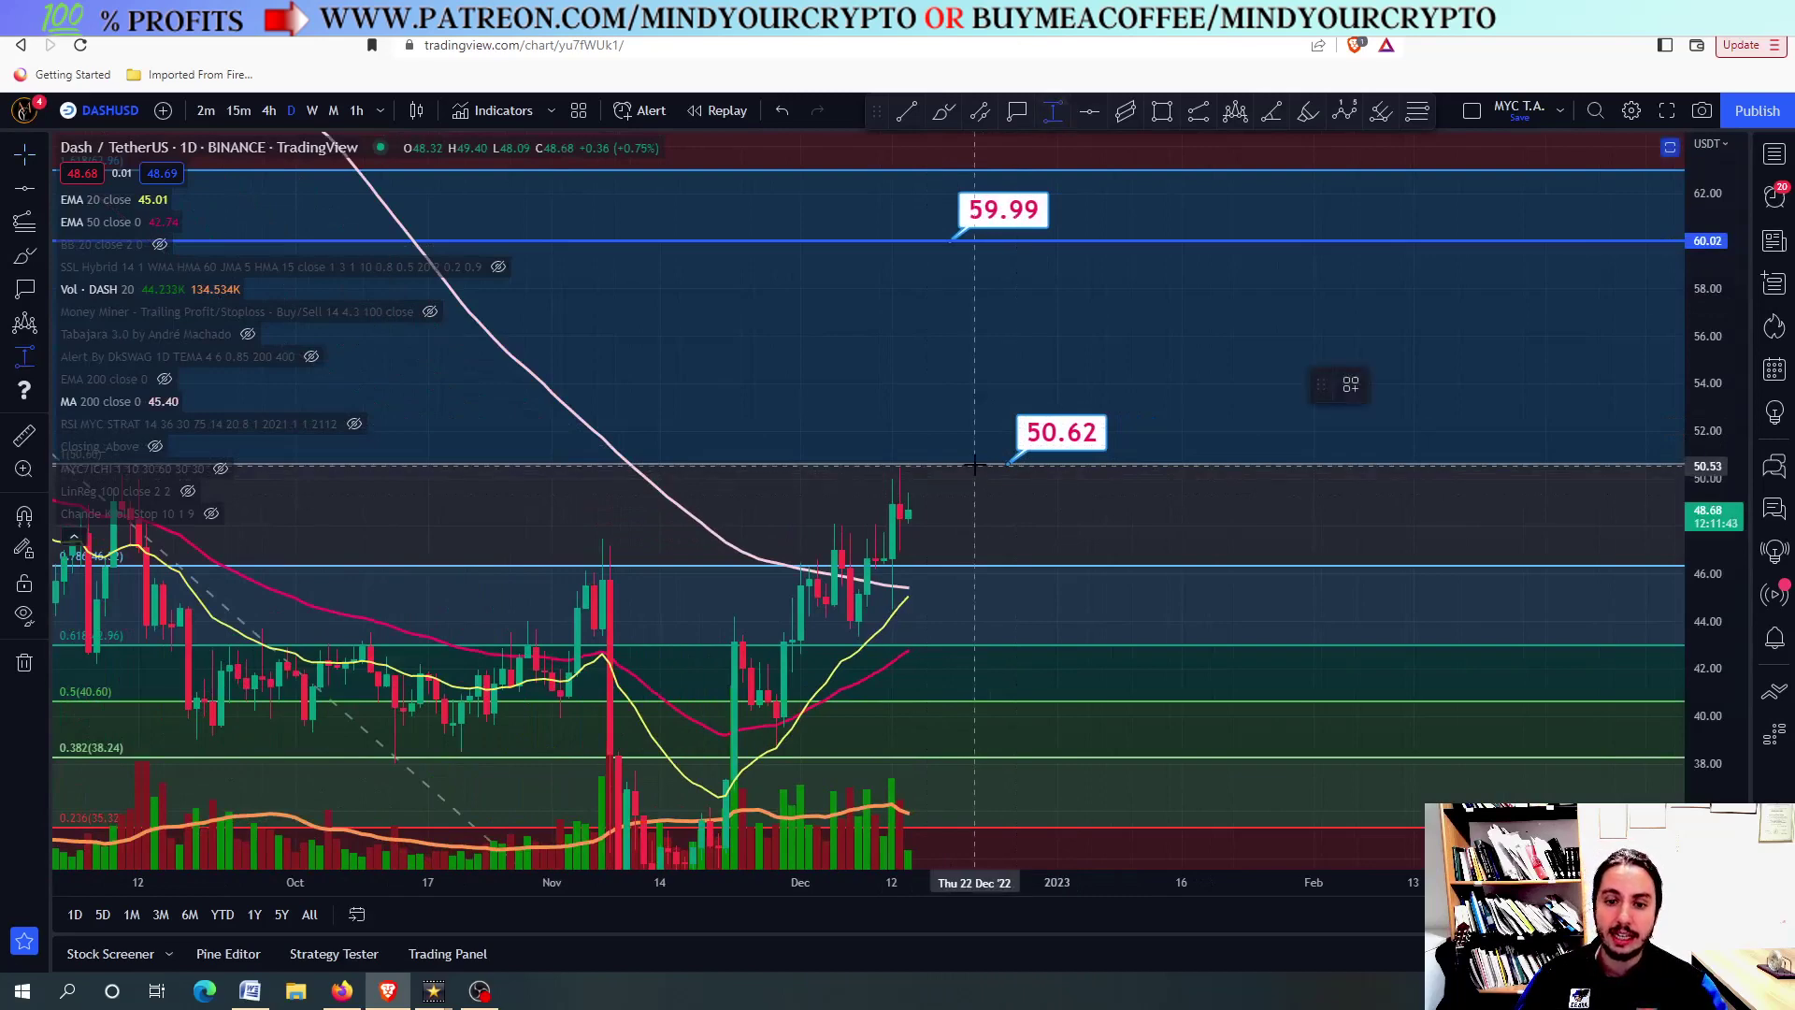
pyautogui.click(974, 465)
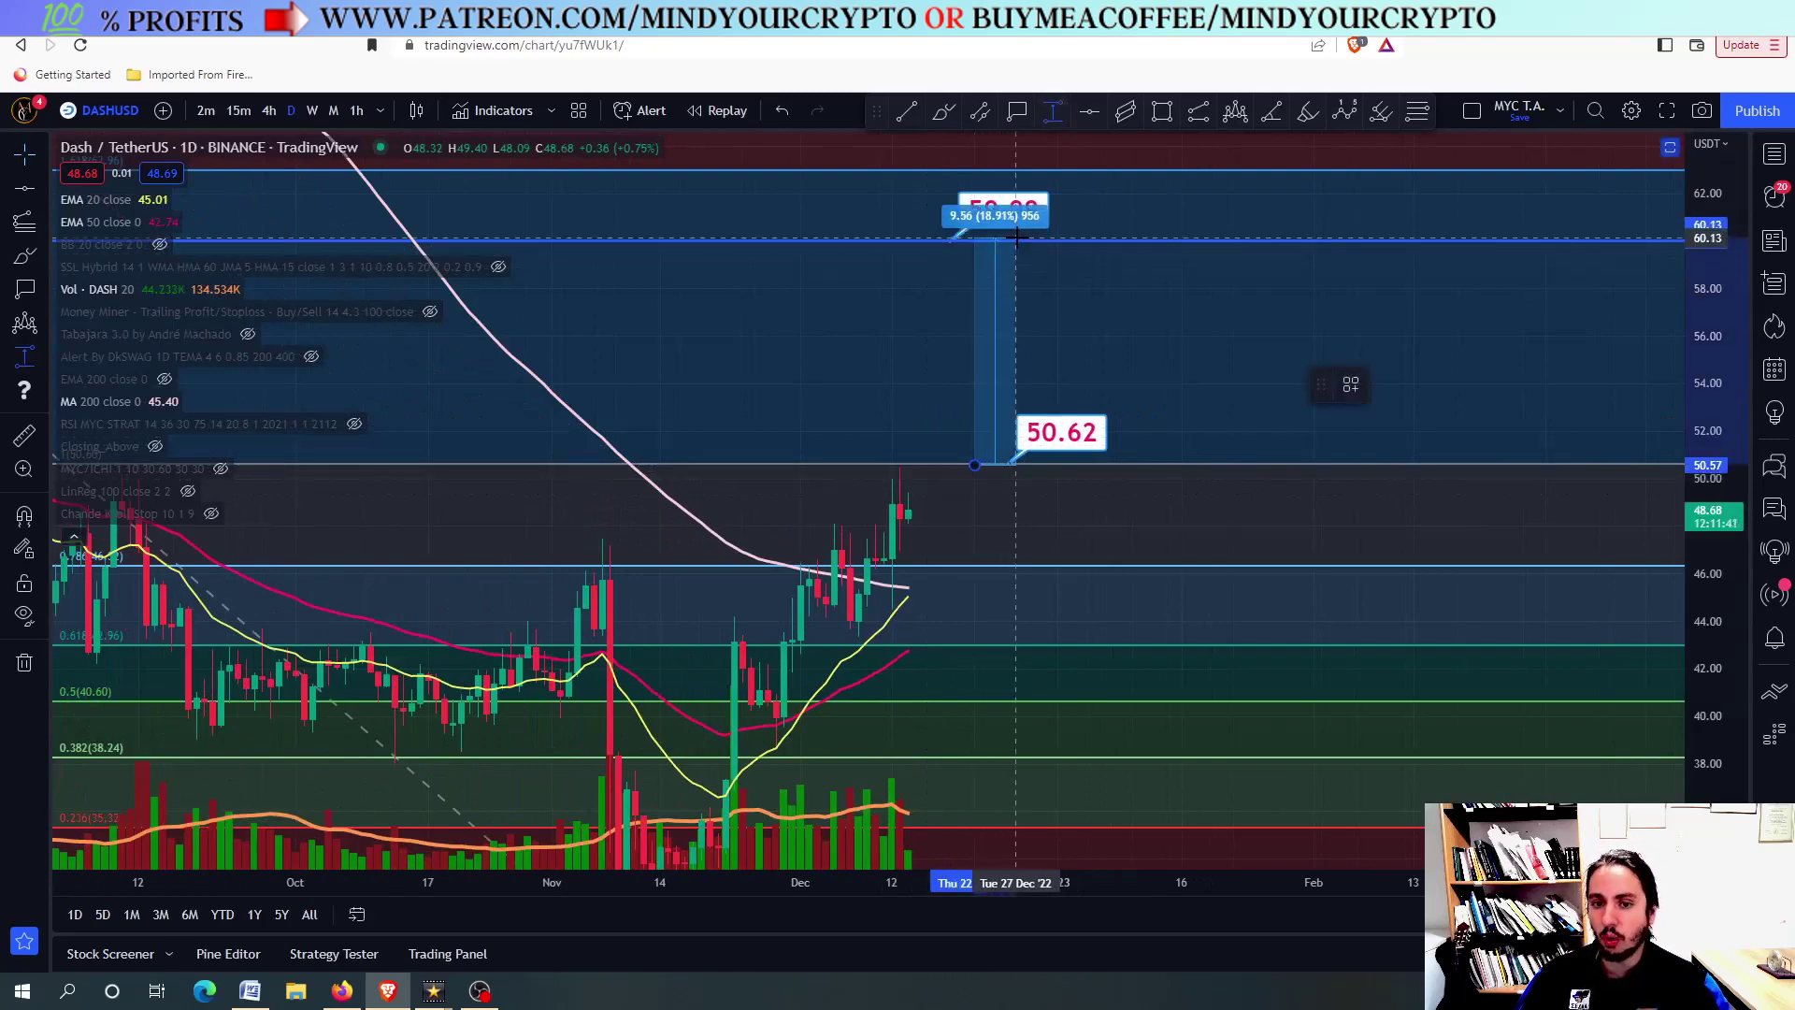
pyautogui.press('Escape')
pyautogui.scroll(-3, 966, 298)
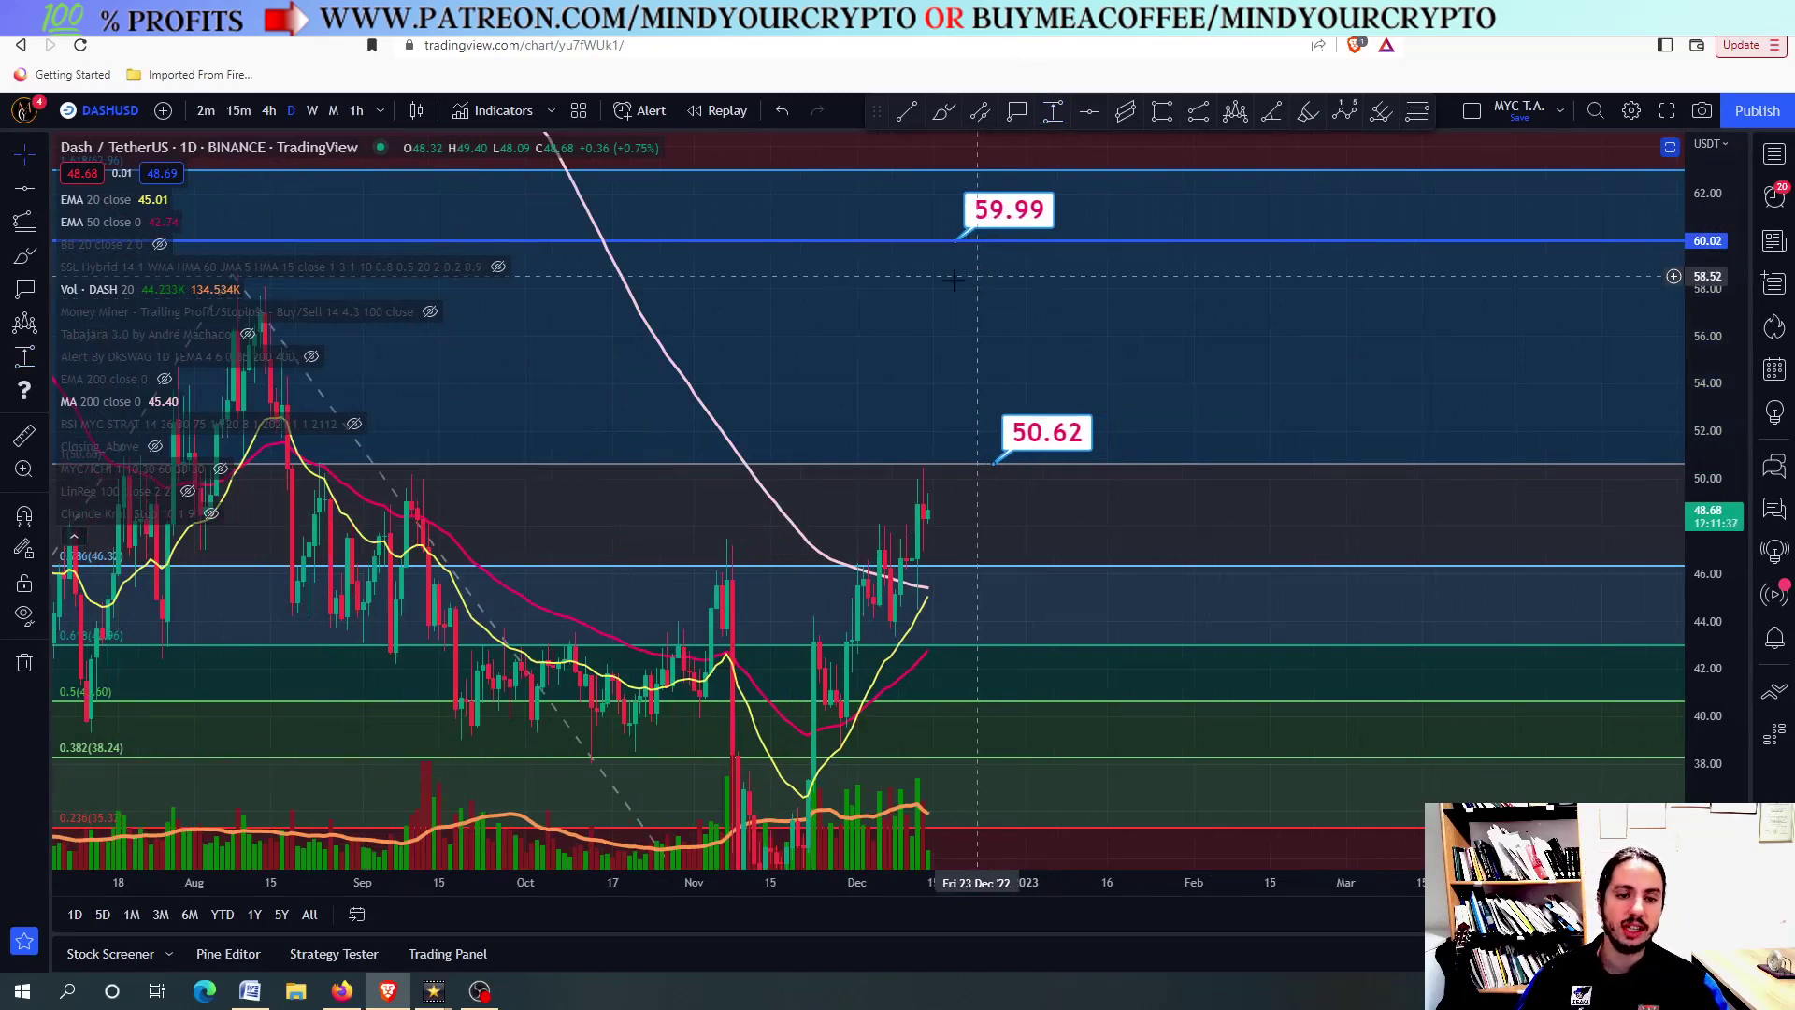
# Draw a horizontal line at 58.56 and shade a rectangle from 59.98 down to 58.56
pyautogui.click(1089, 110)
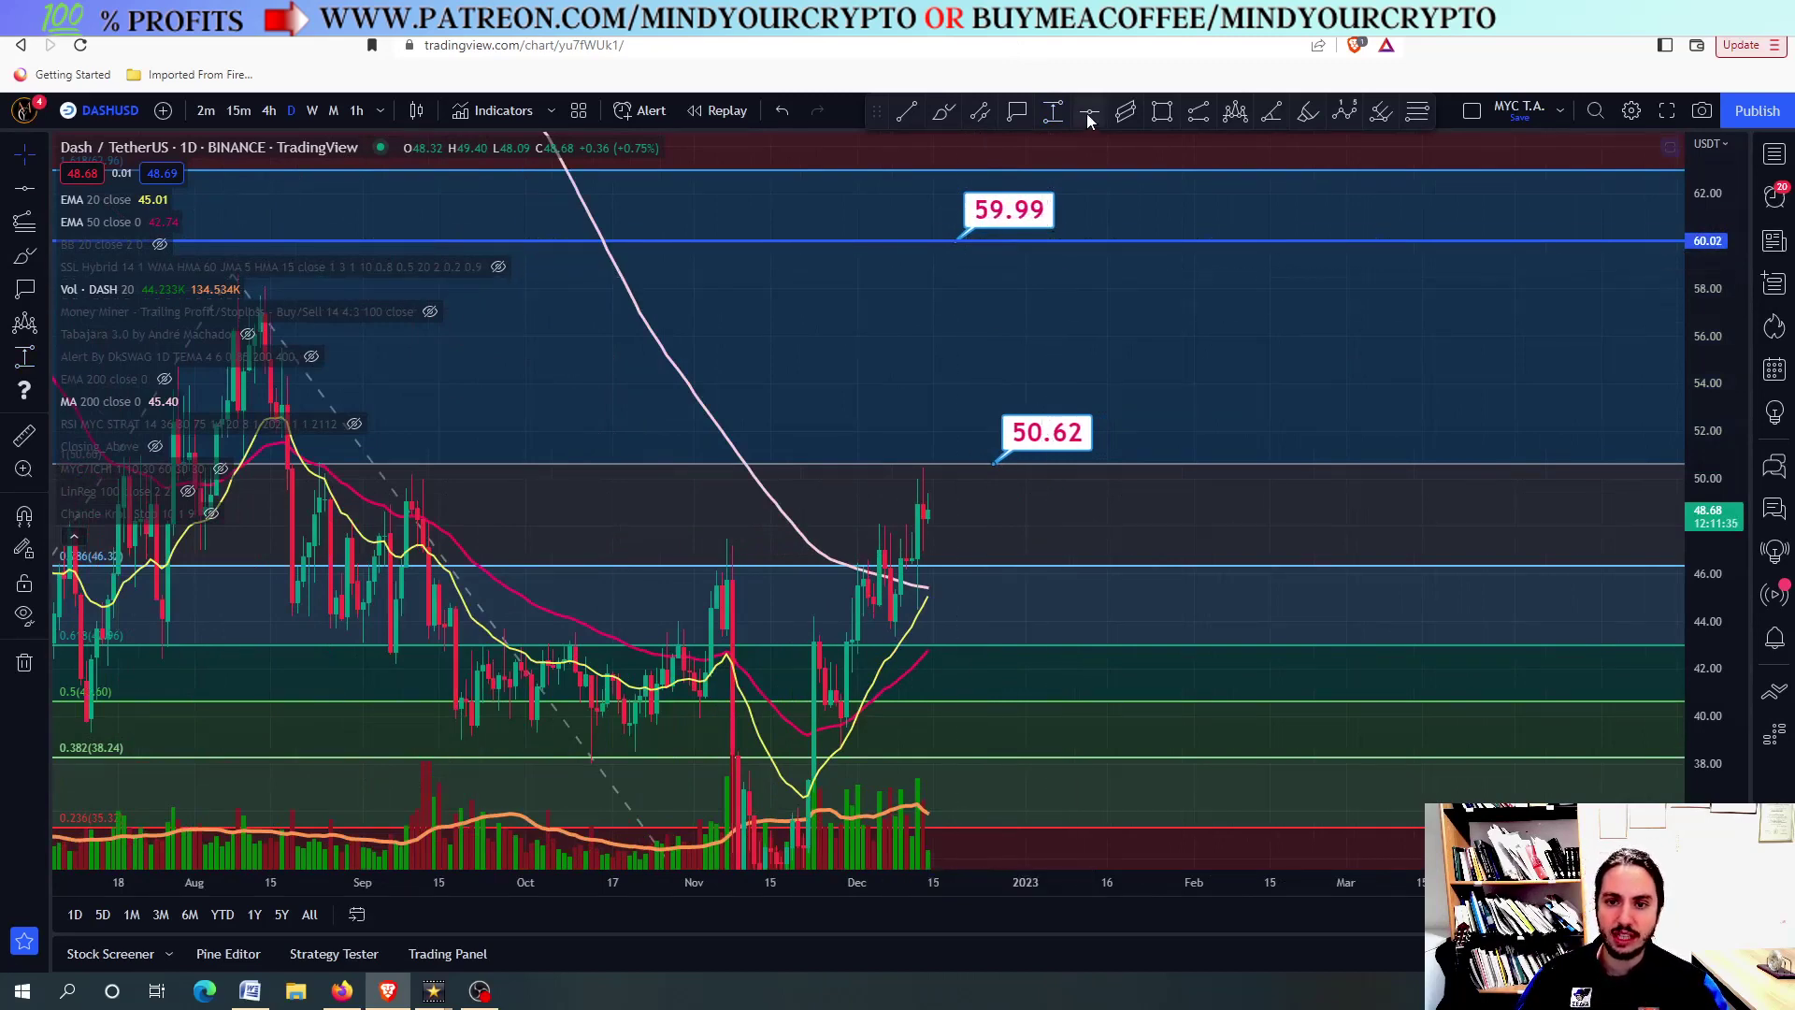
pyautogui.click(1058, 276)
pyautogui.scroll(-3, 1103, 271)
pyautogui.hotkey('alt', 'shift', 'r')
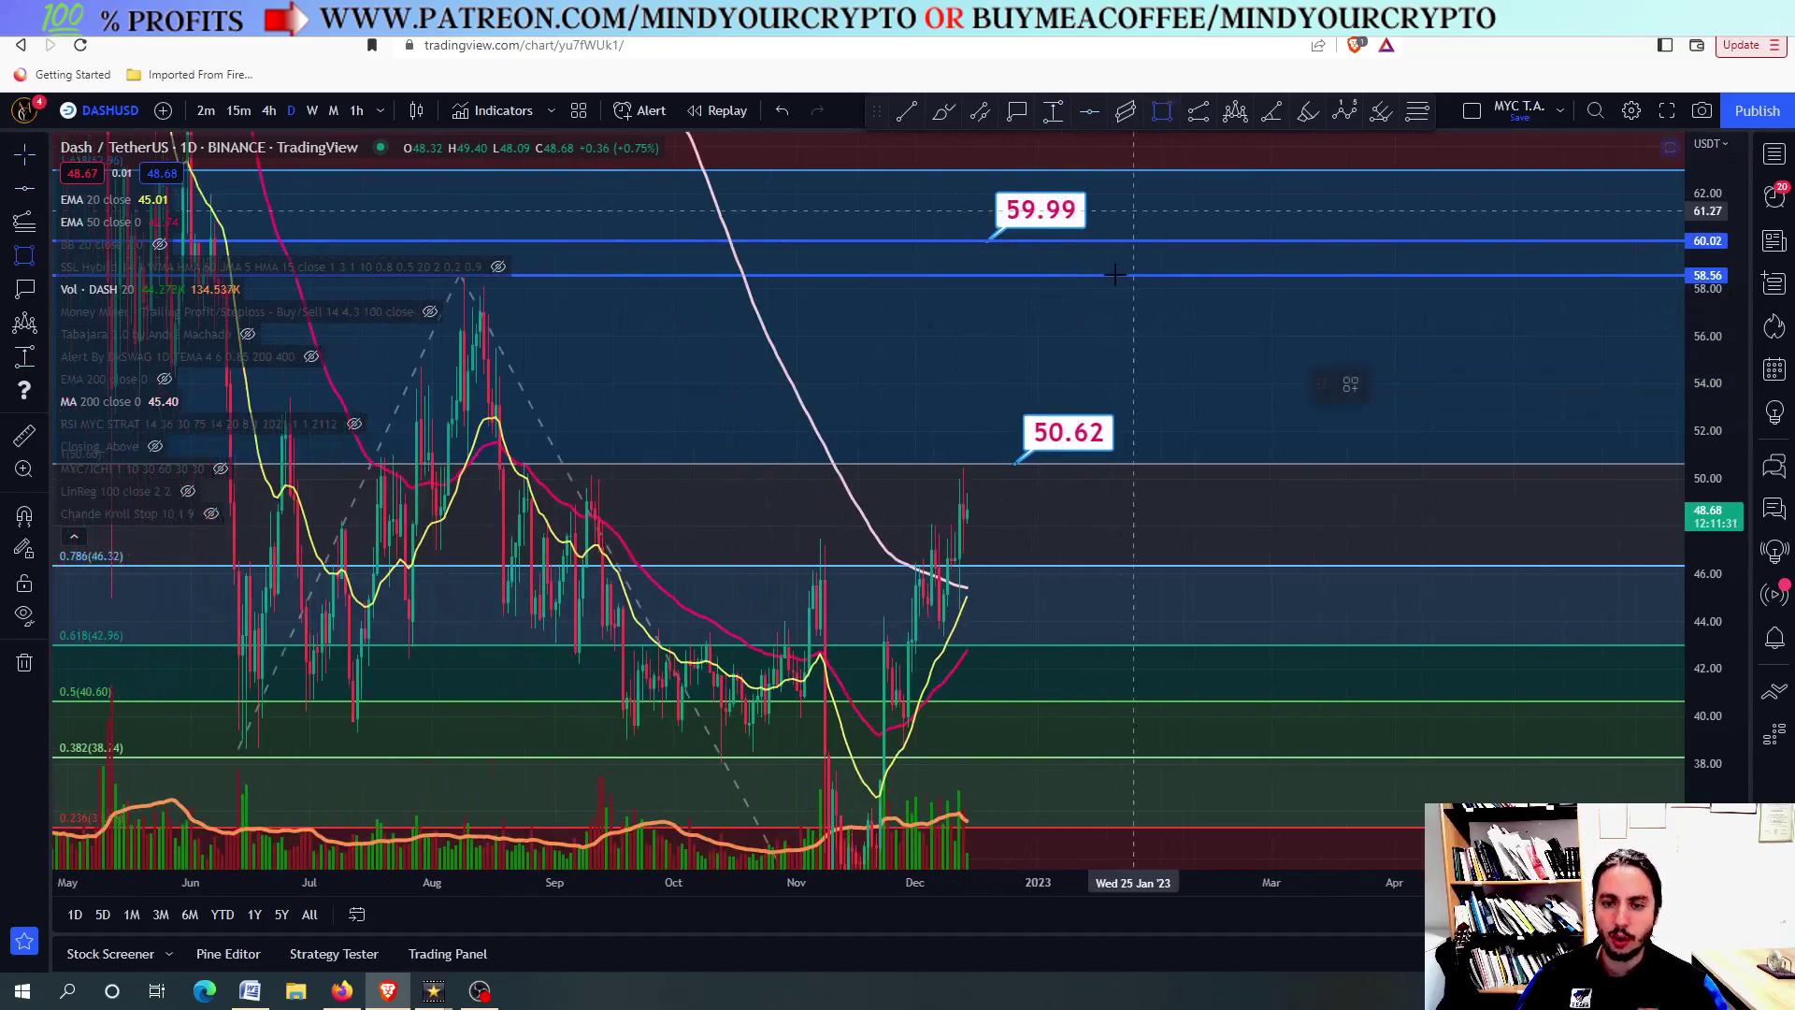
pyautogui.moveTo(1134, 241); pyautogui.dragTo(1133, 275)
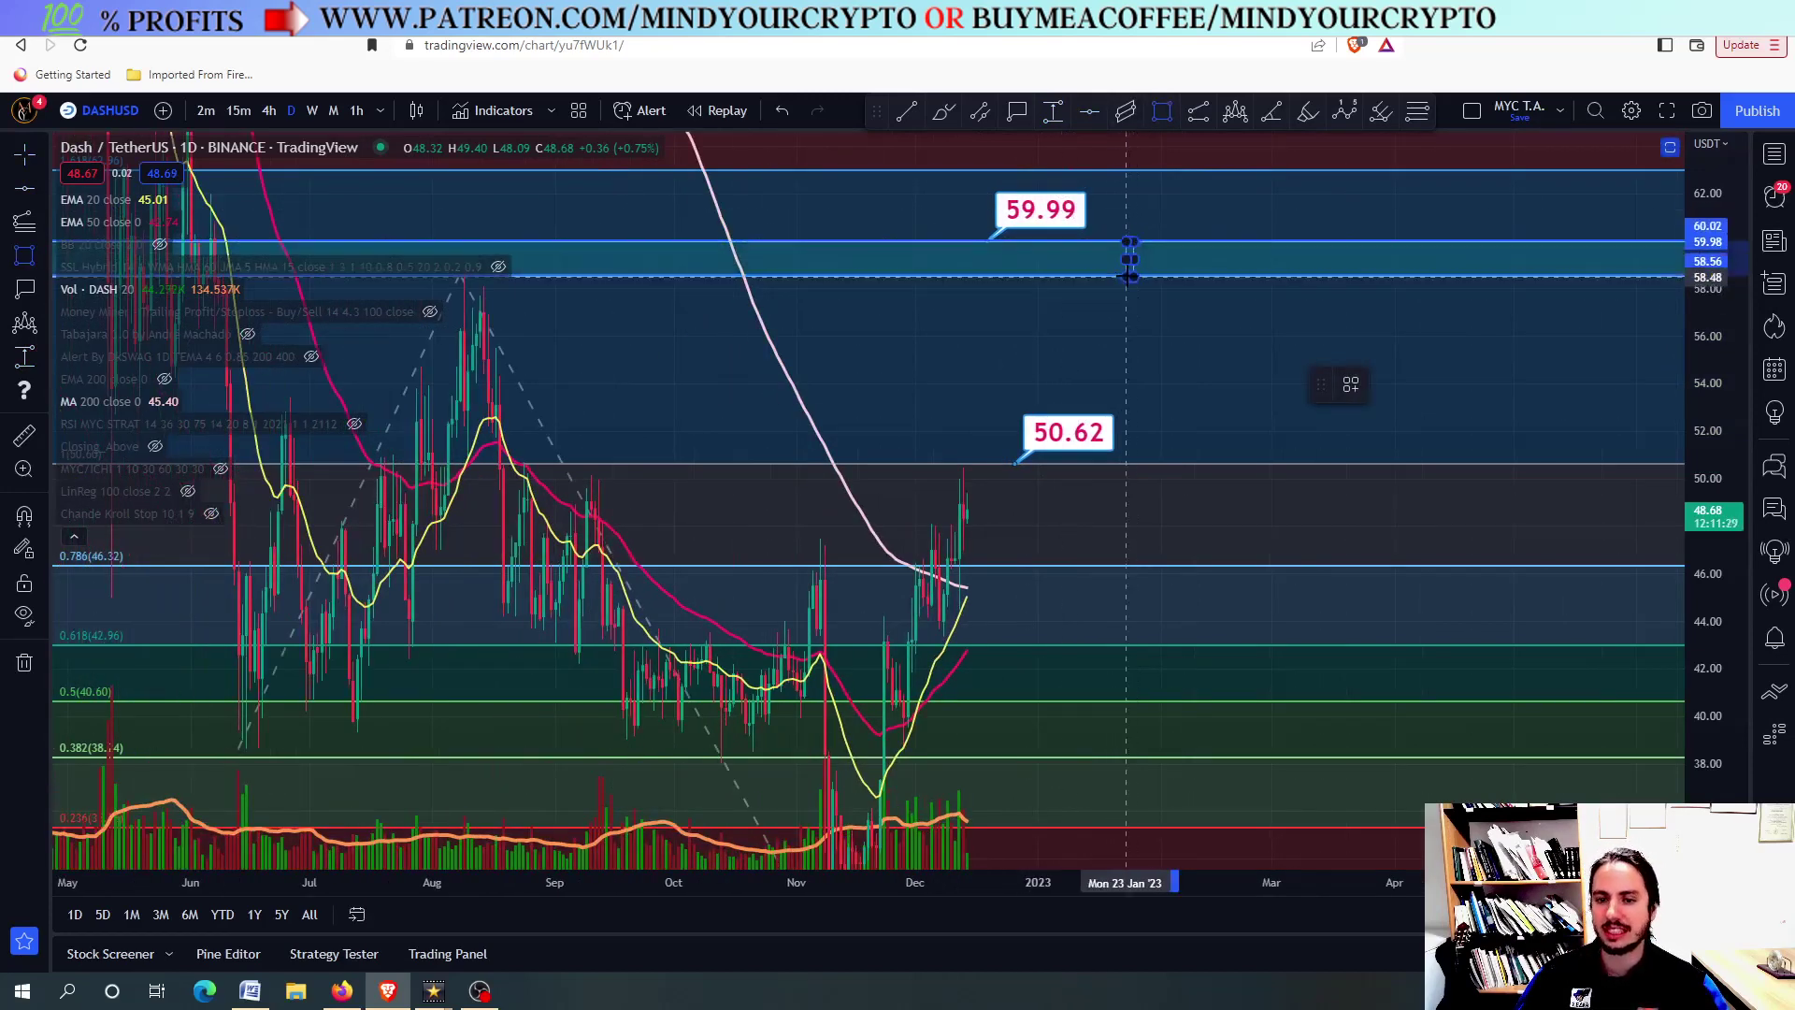
pyautogui.scroll(2, 988, 329)
pyautogui.click(988, 329)
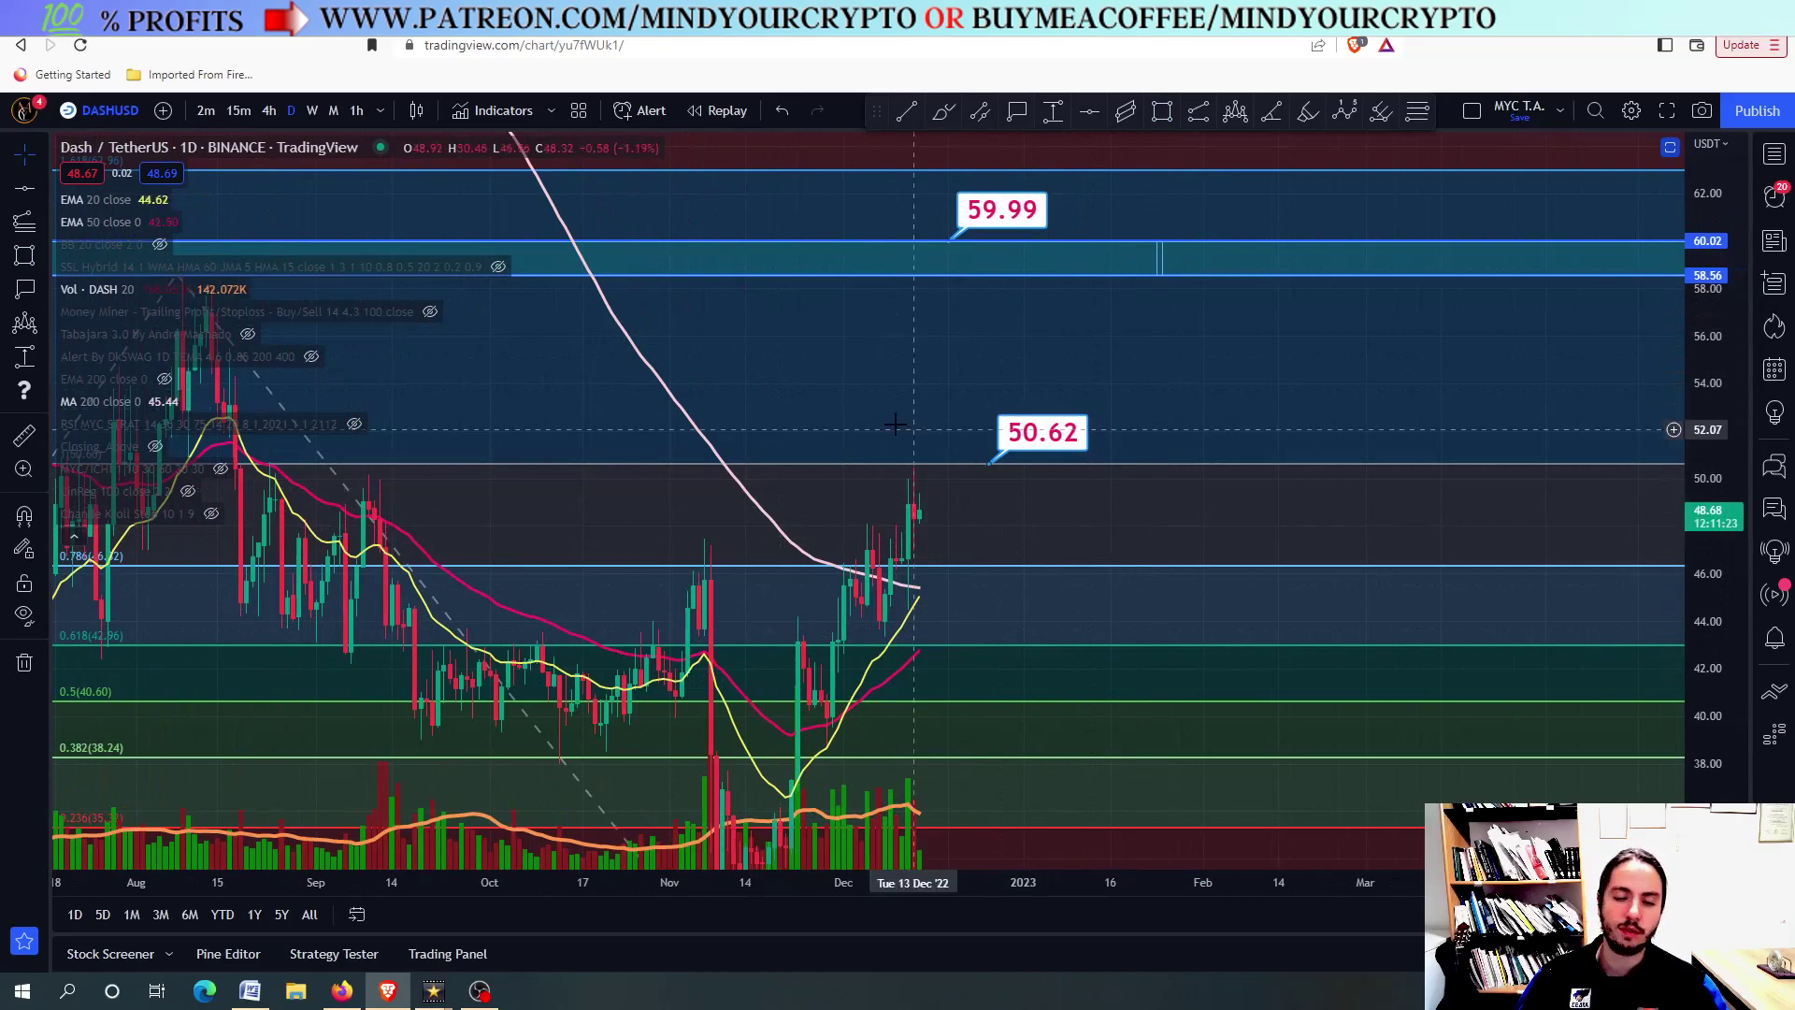
# Switch to 4h, check the RSI pane maximized and restored, maximize the price pane, then go weekly
pyautogui.click(269, 111)
pyautogui.scroll(-2, 991, 505)
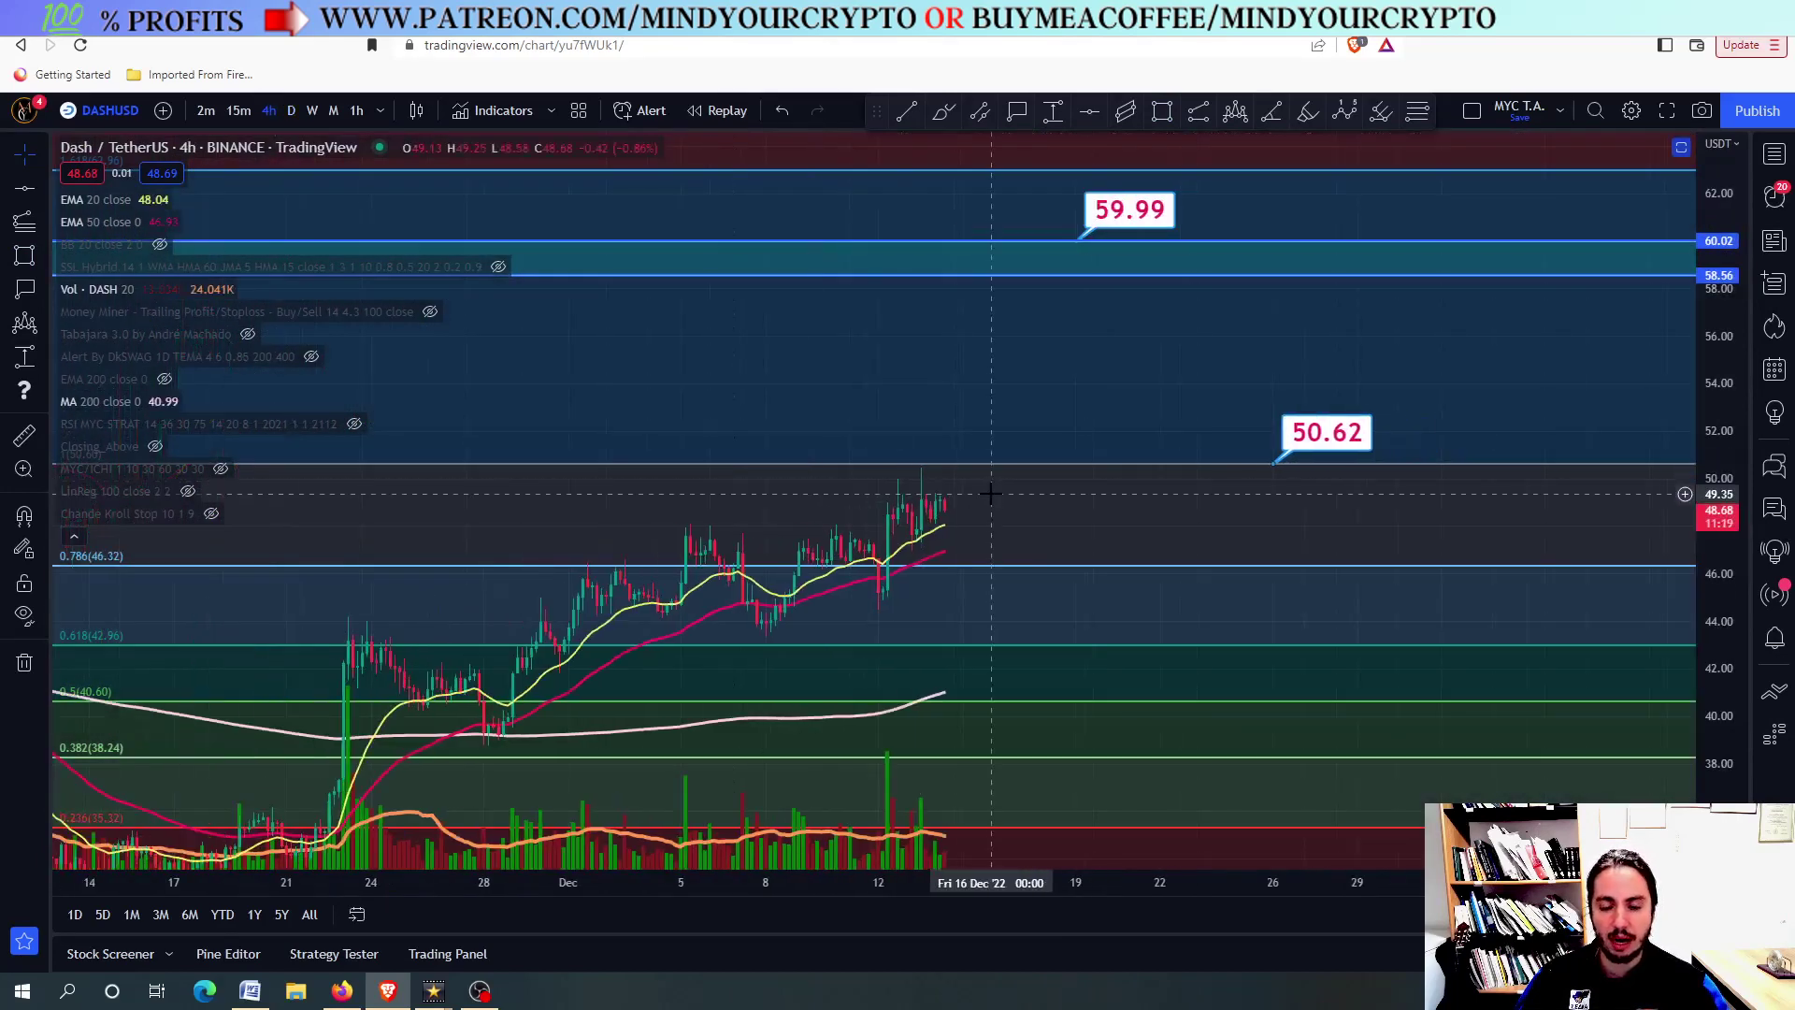
pyautogui.doubleClick(1006, 552)
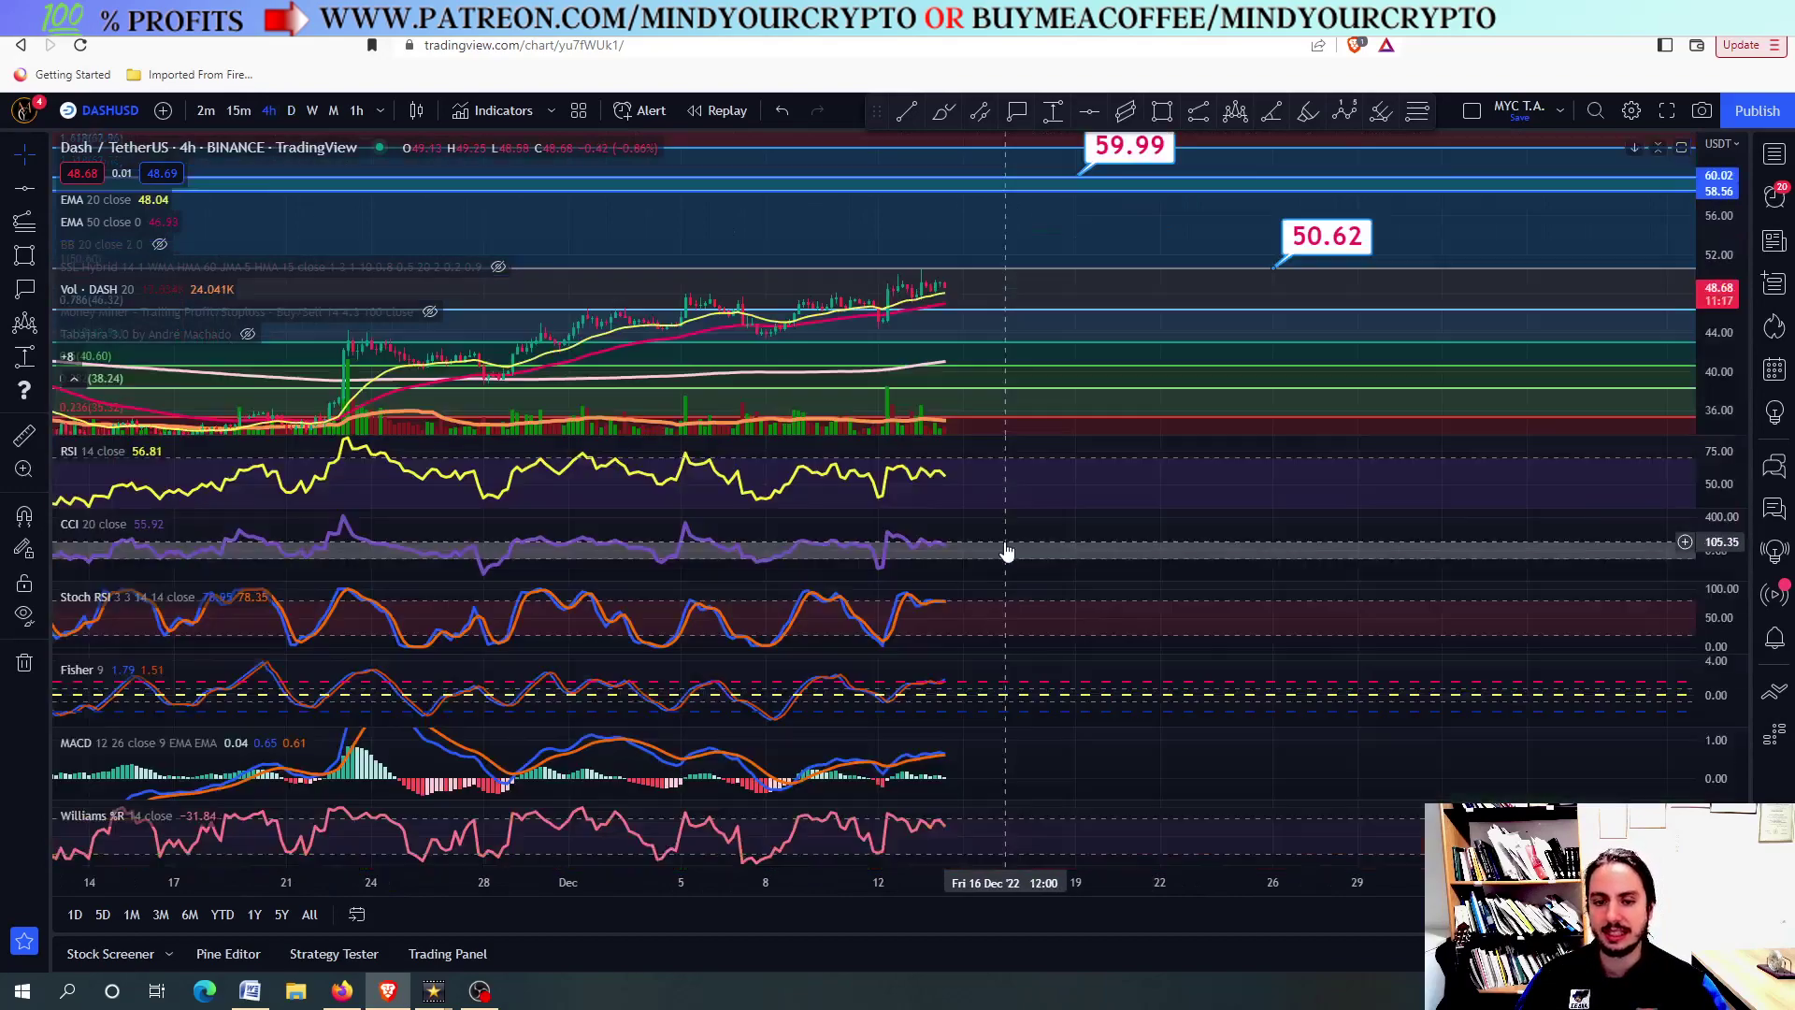
pyautogui.doubleClick(983, 471)
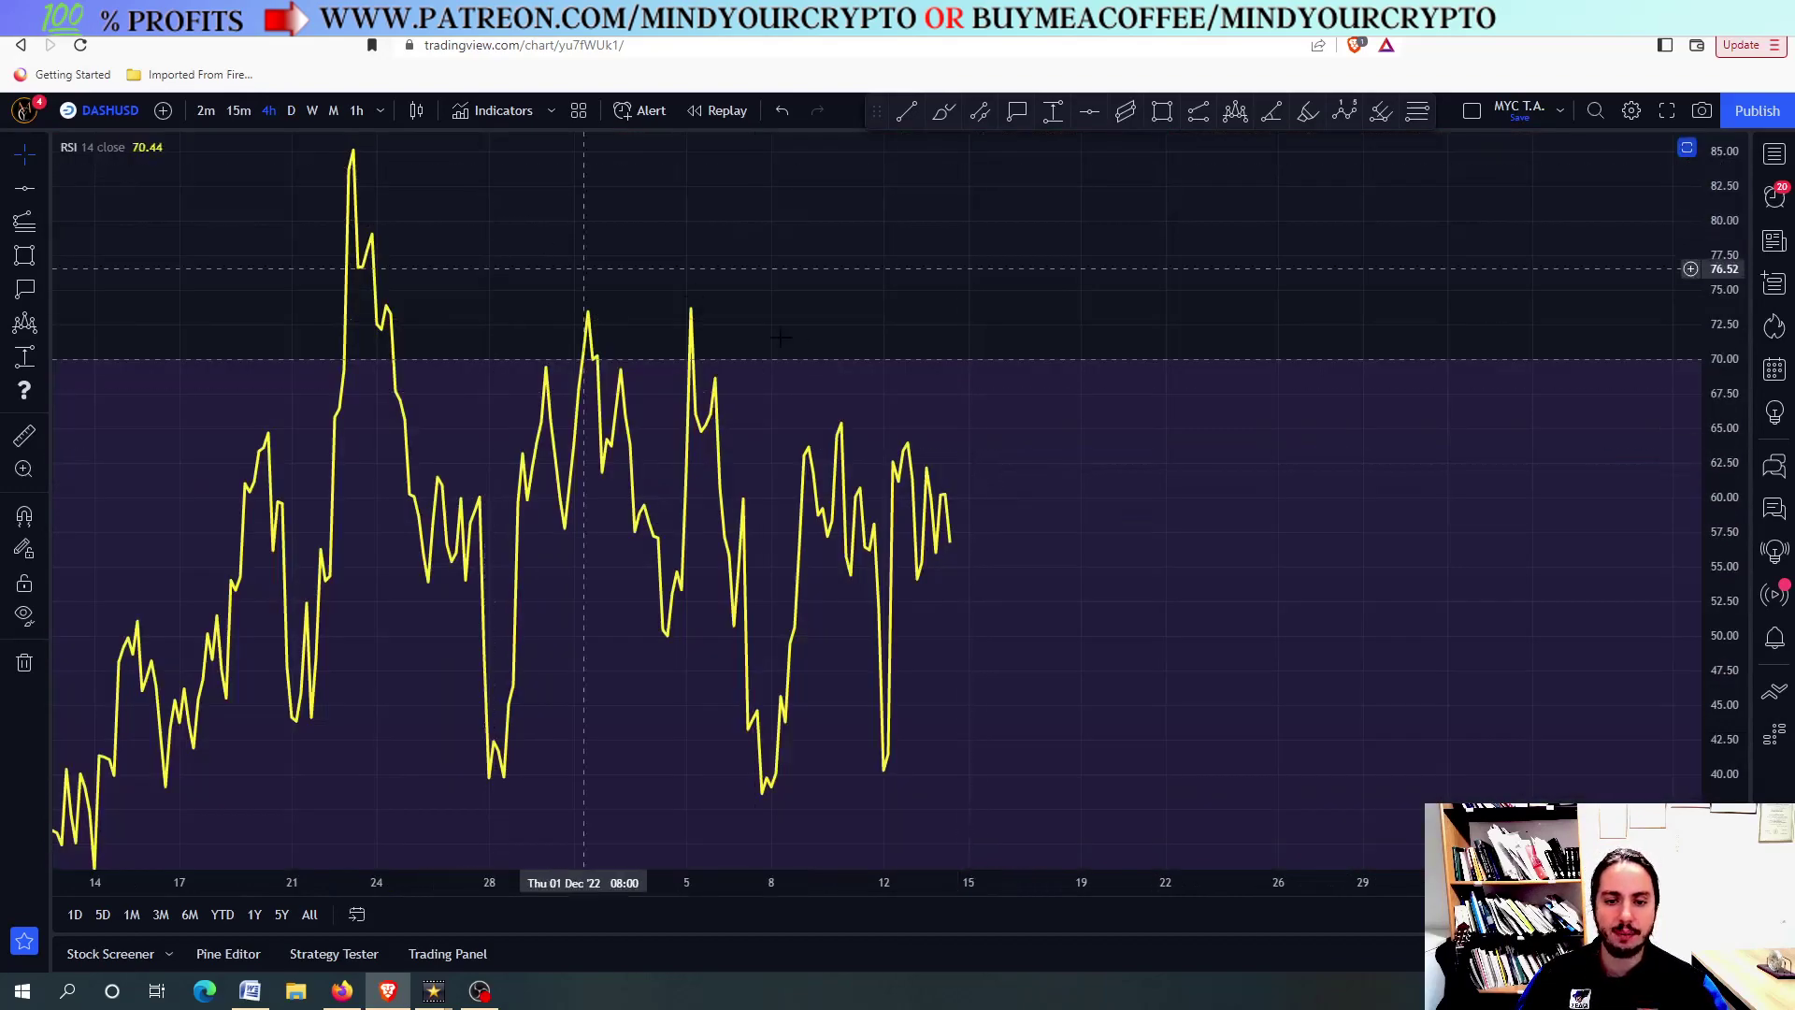
pyautogui.doubleClick(1102, 465)
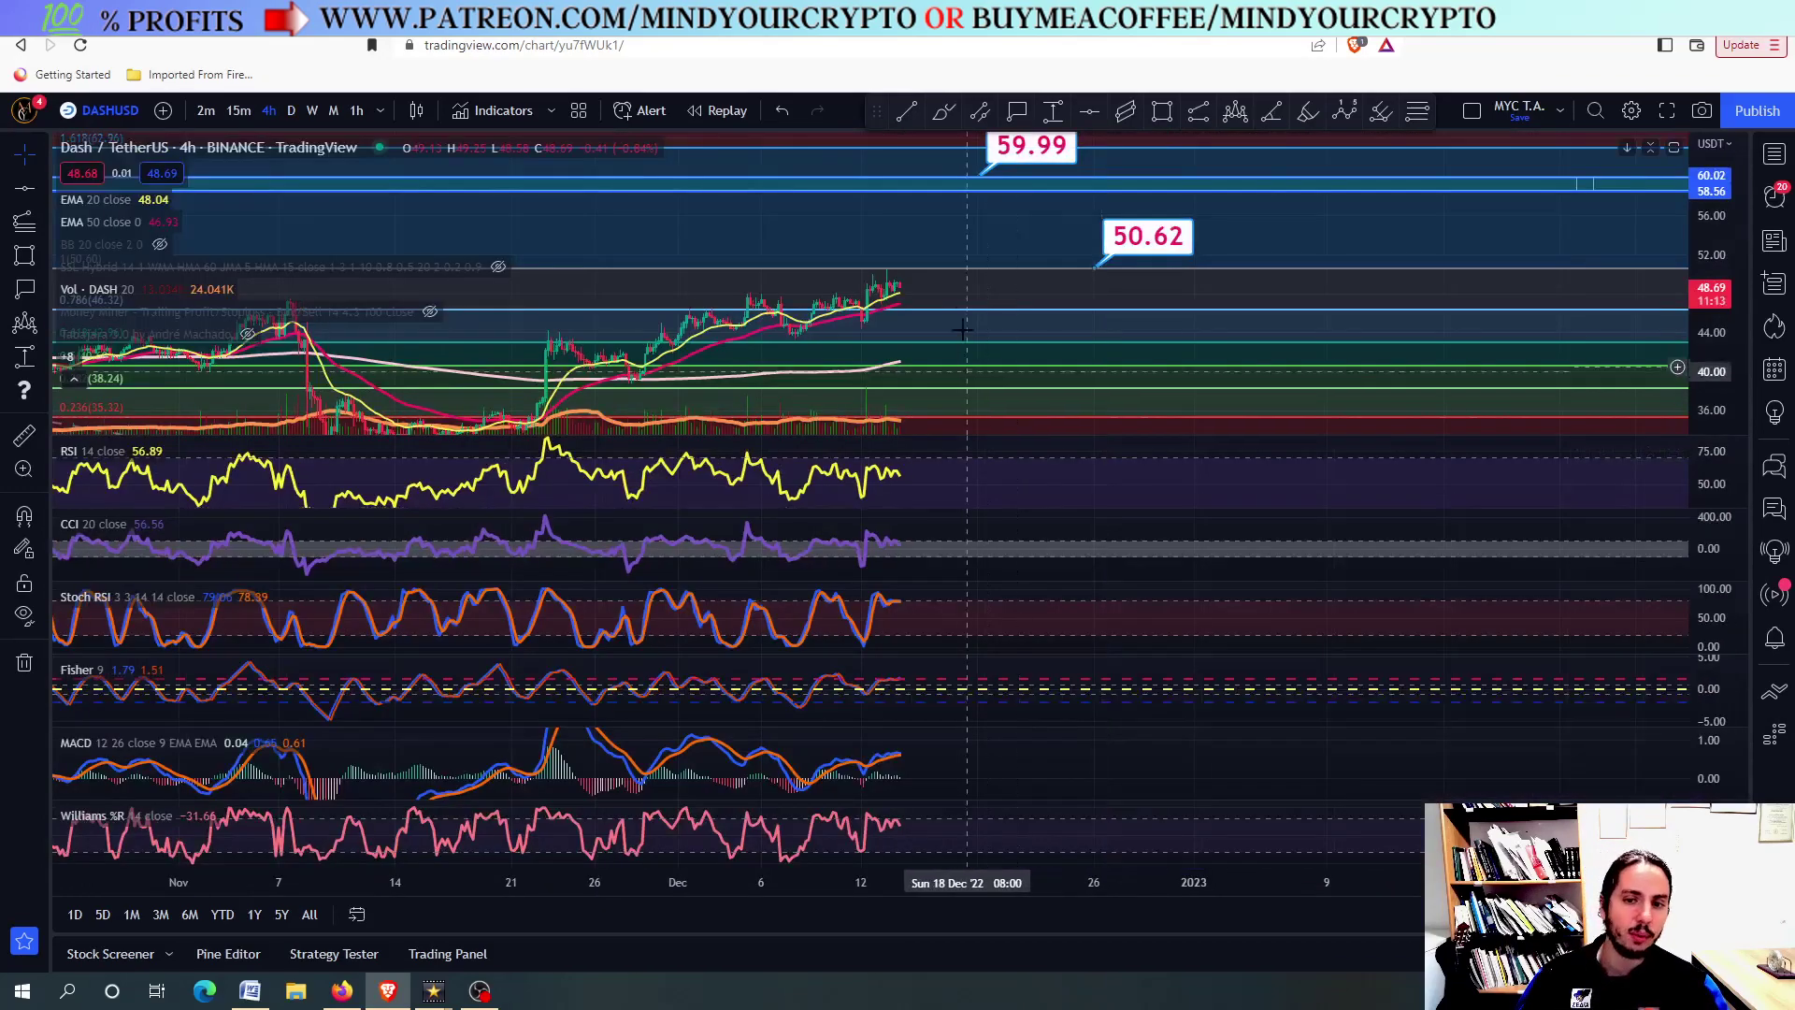
pyautogui.doubleClick(917, 366)
pyautogui.scroll(1, 917, 366)
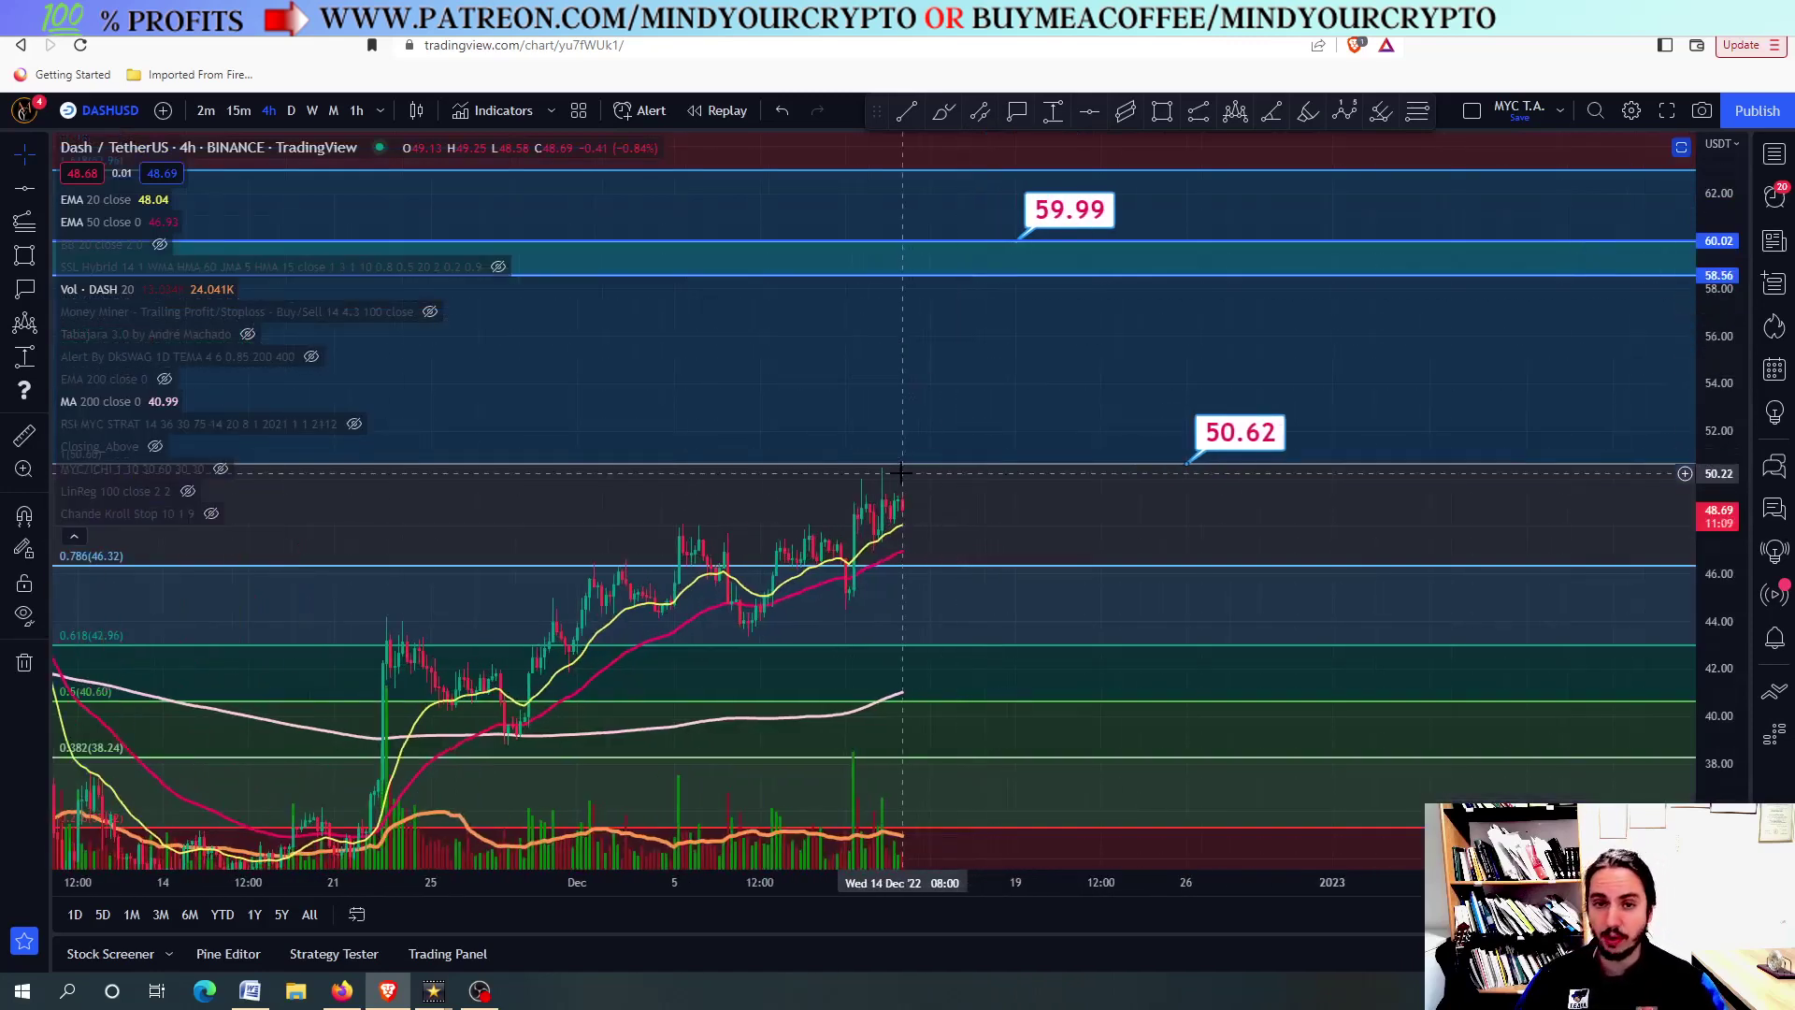
pyautogui.click(314, 110)
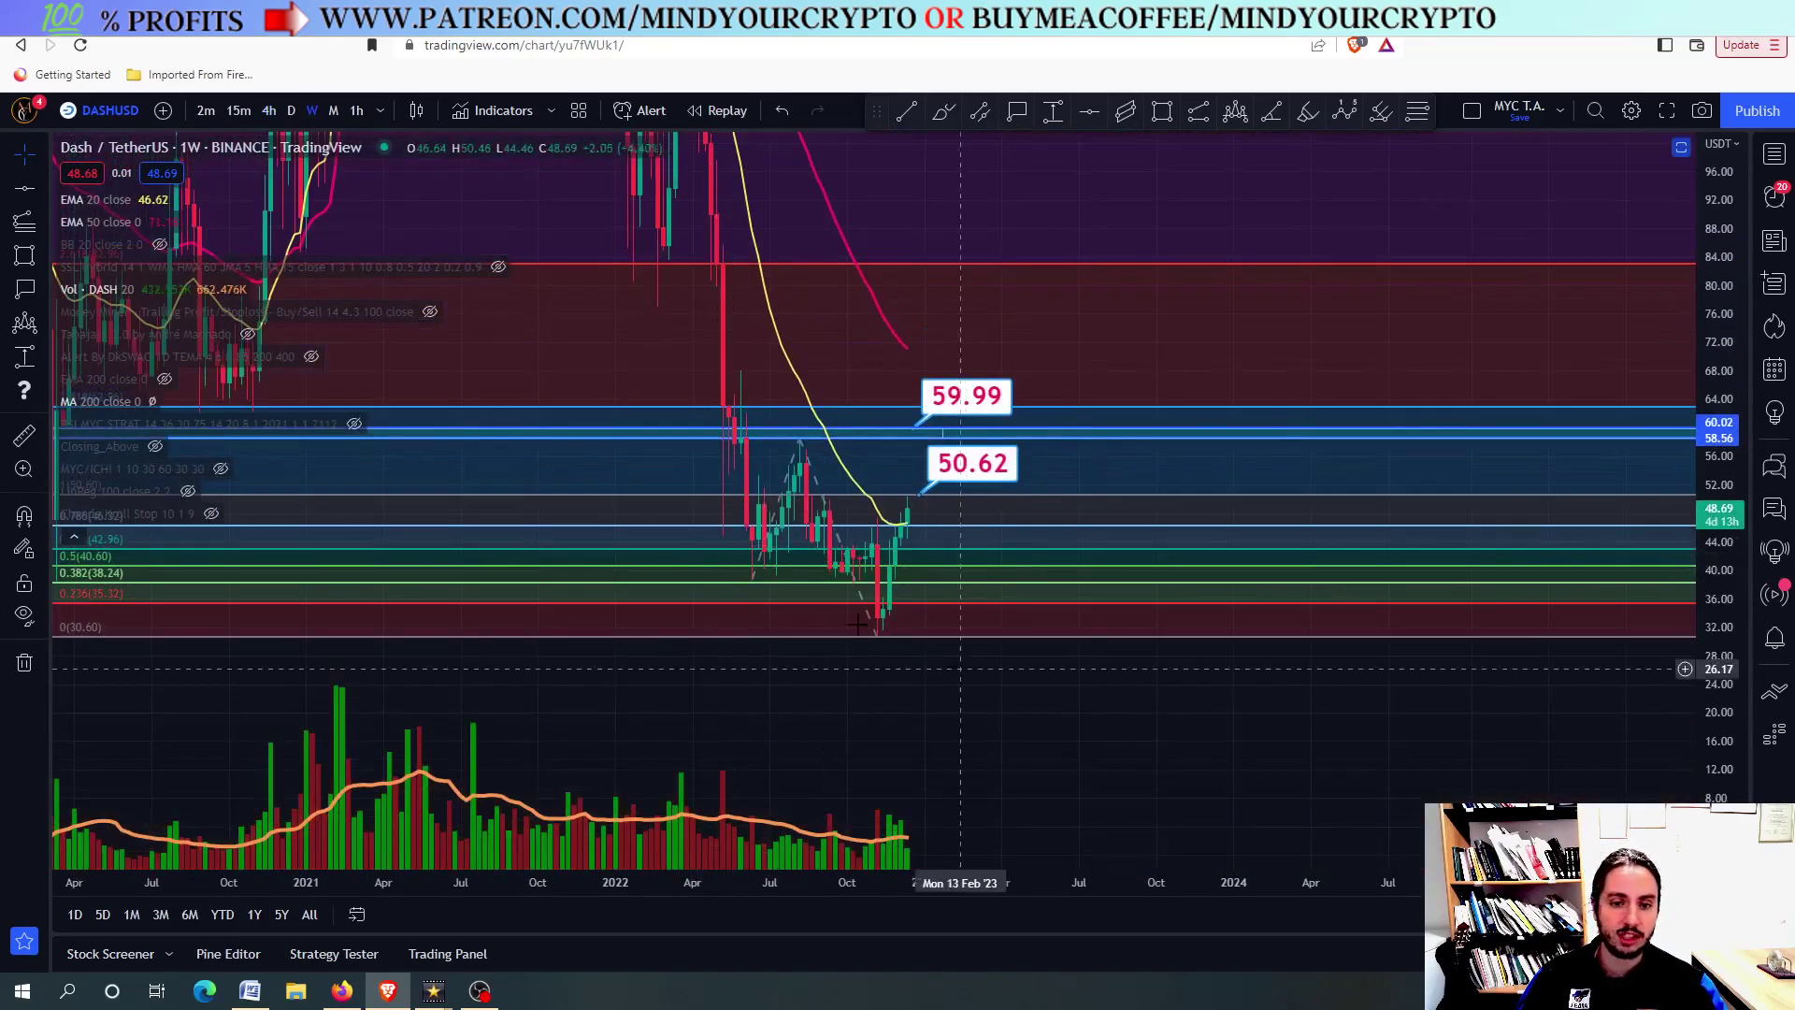
# Zoom in on the recent weekly DASH/USDT bars, with price at 48.70 below the 50.62 and 59.99 labels
pyautogui.scroll(2, 839, 573)
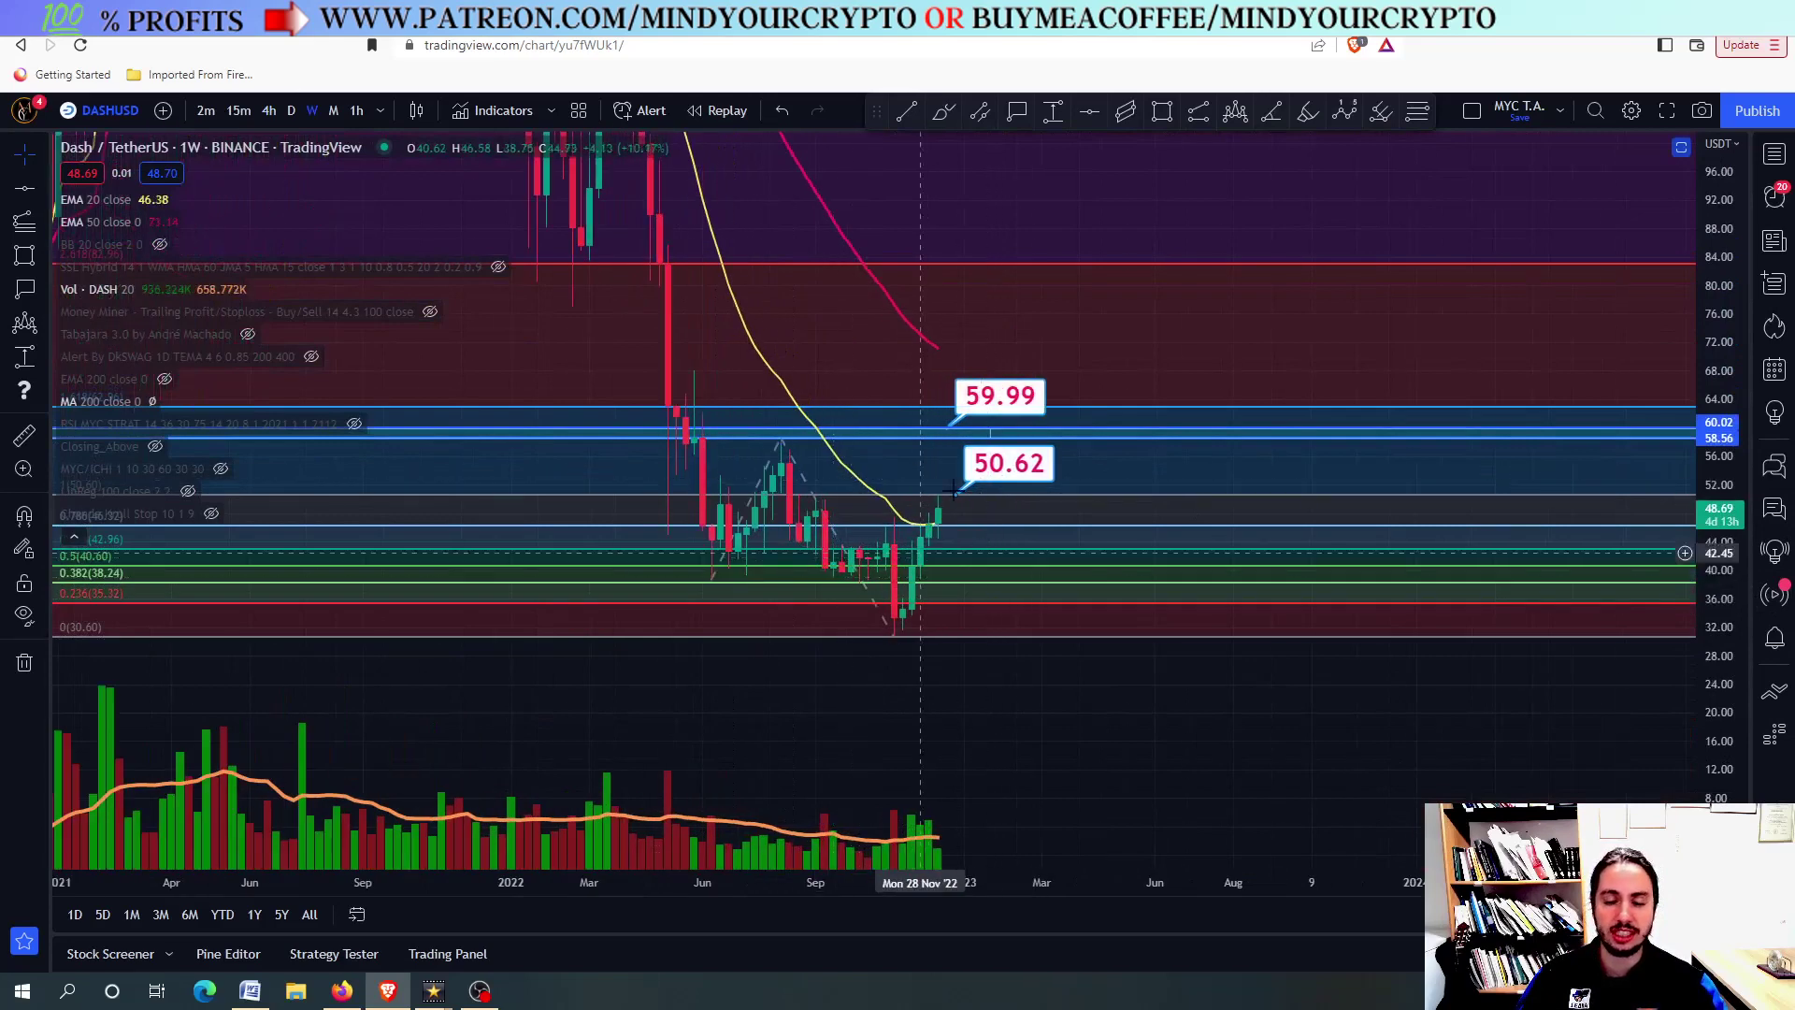